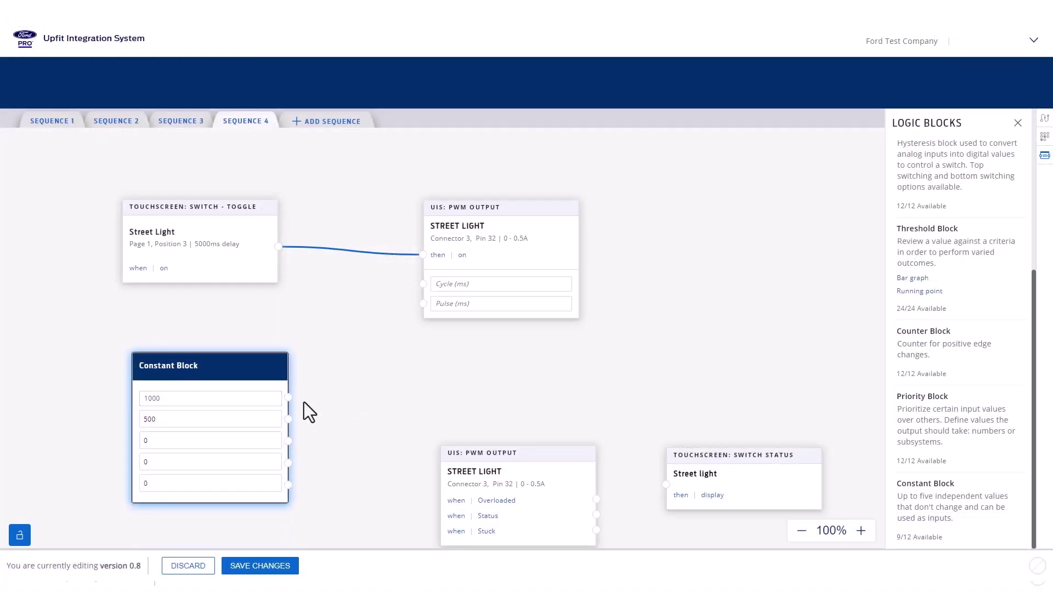
Wire the Constant Block's 1000 and 500 values to the Street Light PWM output's Cycle (ms) and Pulse (ms) inputs
drag(317, 378, 420, 282)
drag(288, 420, 421, 304)
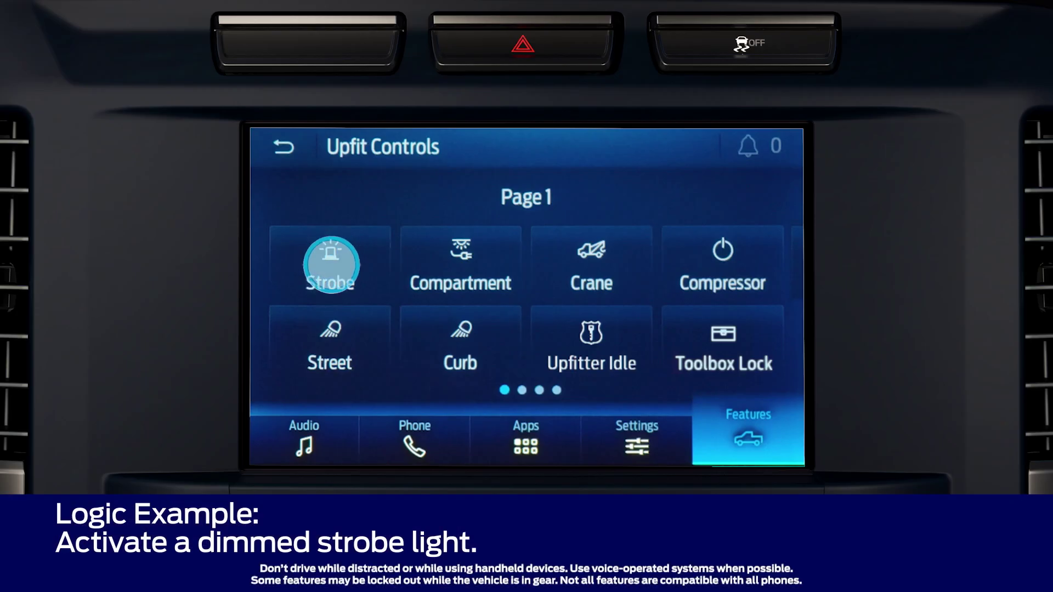
click(329, 266)
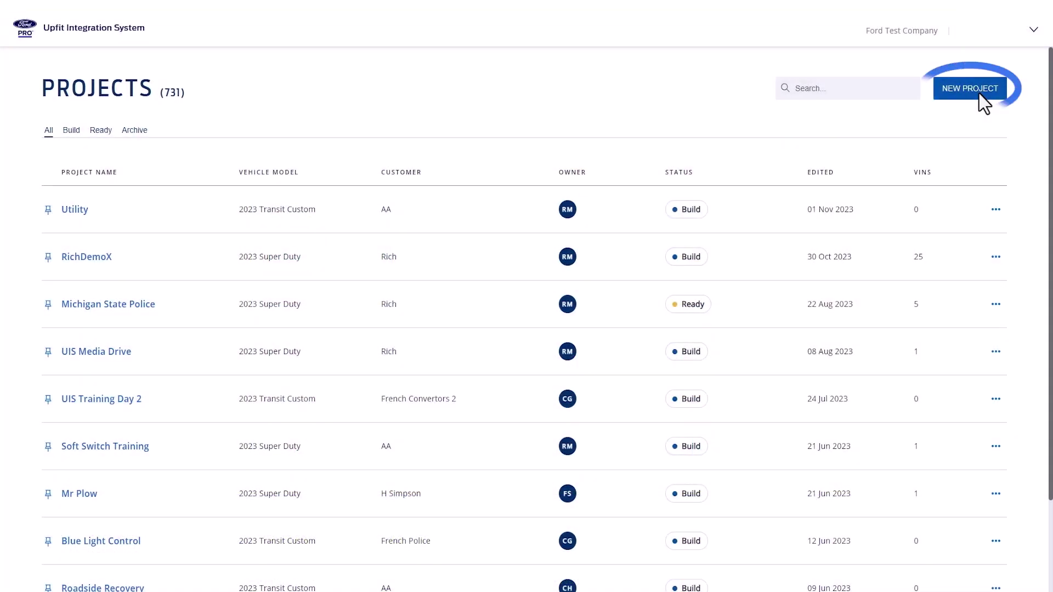
Start a new project and name it "Adv Logic"
click(978, 95)
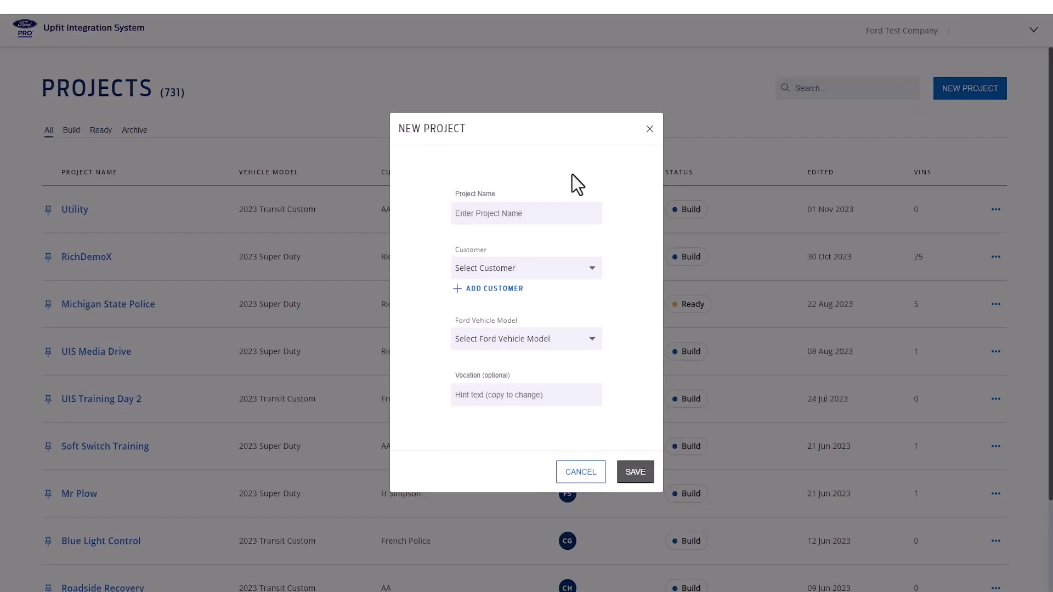
click(513, 219)
text(Adv Logic)
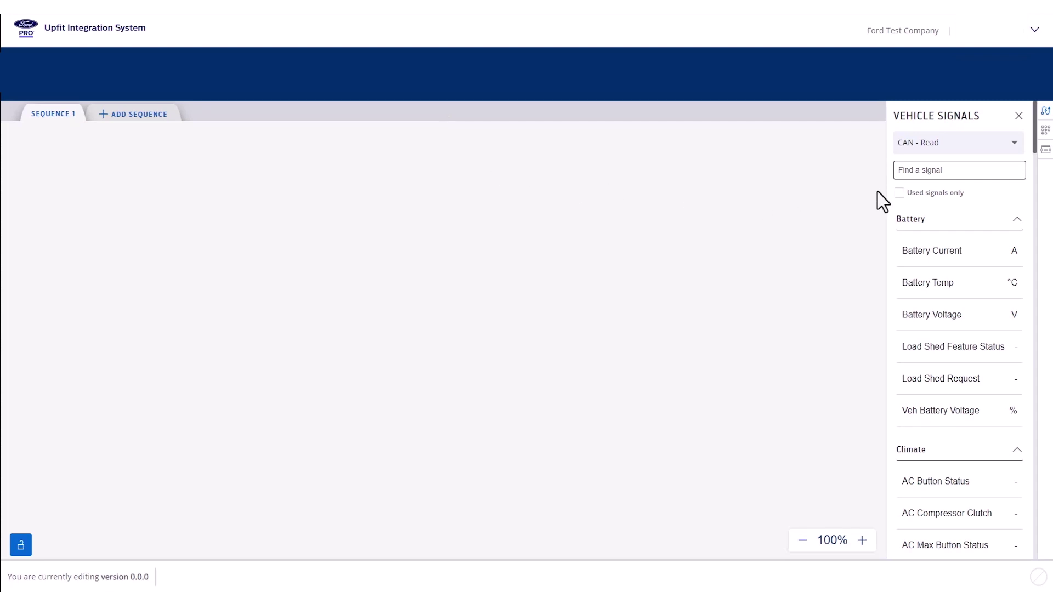
Switch the vehicle signals to Touchscreen - Read/Write and enable the touchscreen configuration
click(1013, 143)
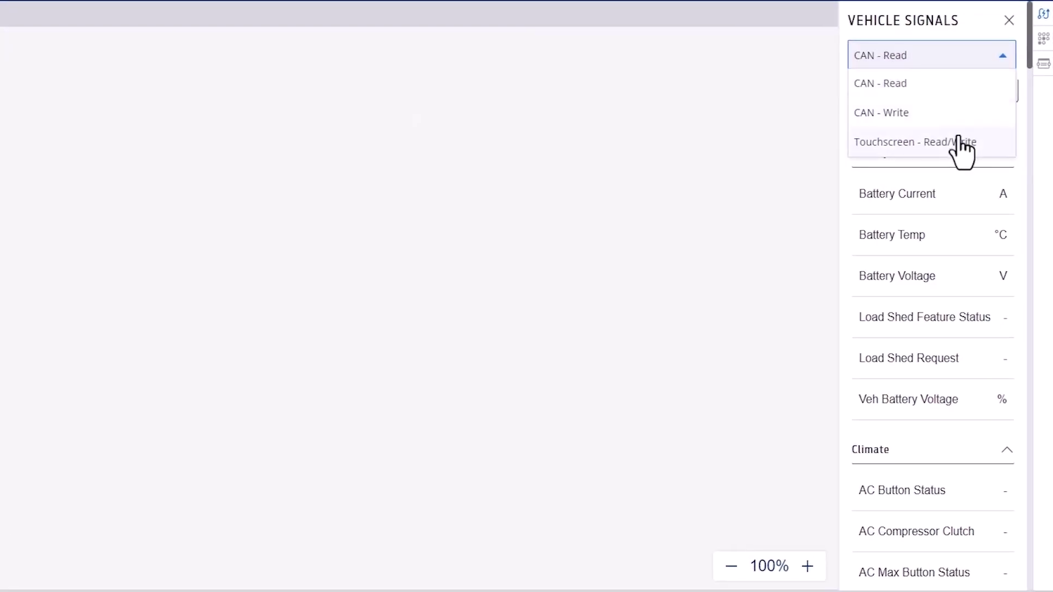
click(958, 140)
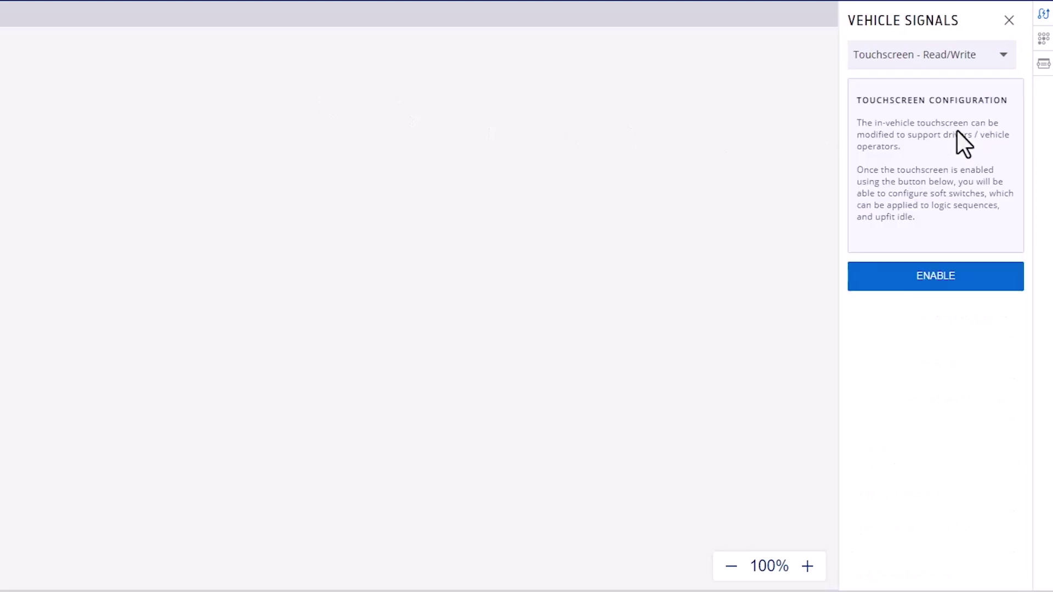
click(948, 284)
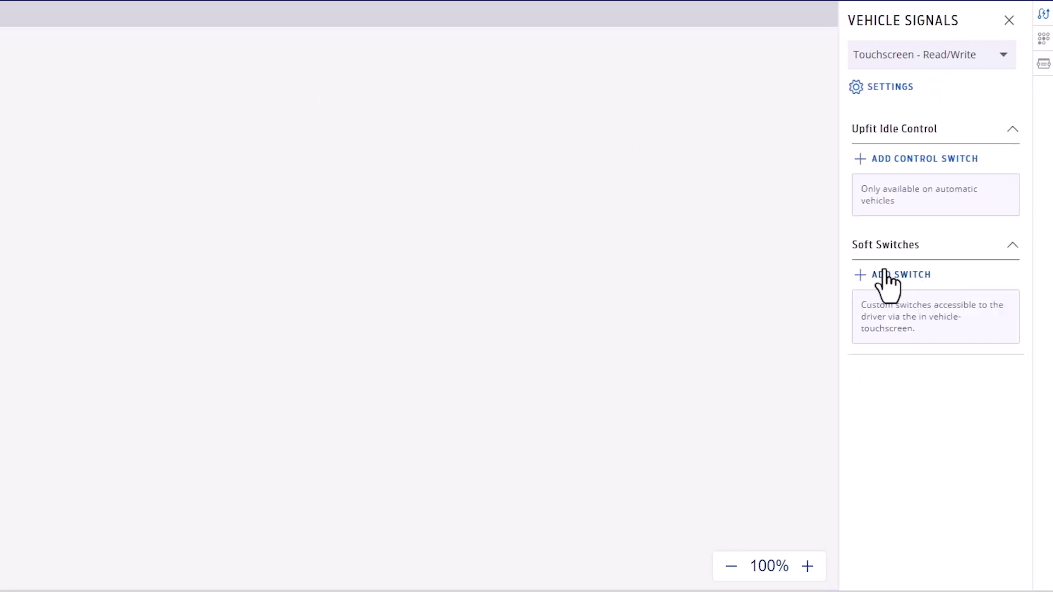
Add a touchscreen soft switch and name it "Strobe Light"
click(887, 275)
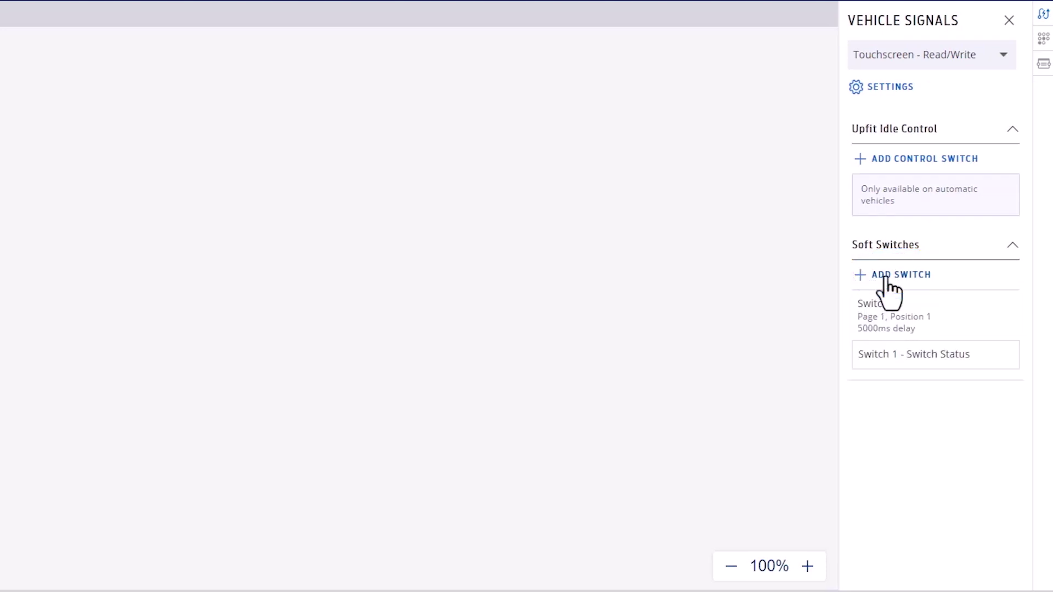
click(898, 323)
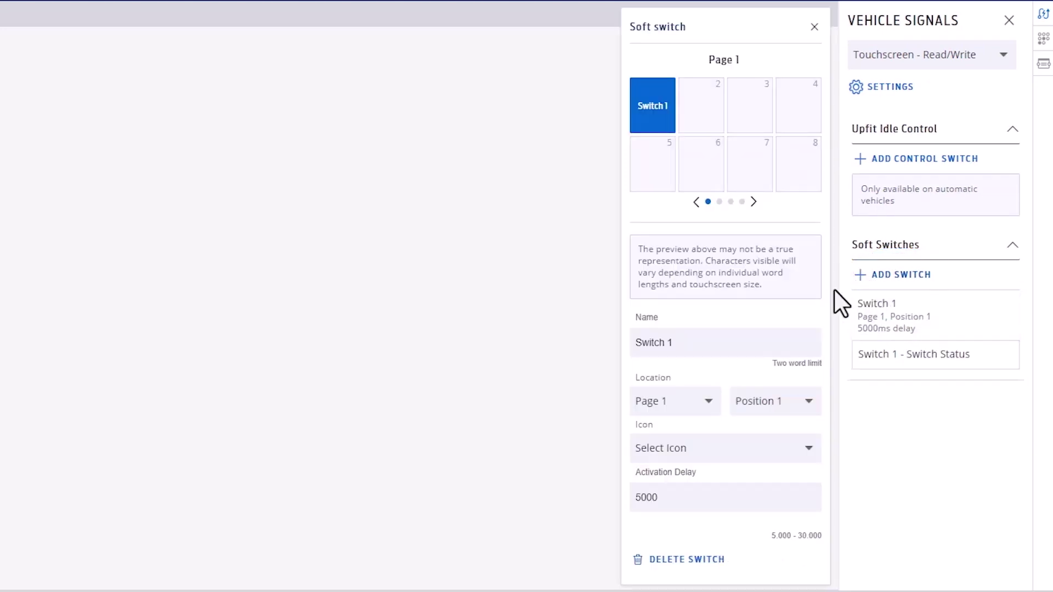
triple_click(657, 343)
click(657, 343)
triple_click(657, 343)
text(St)
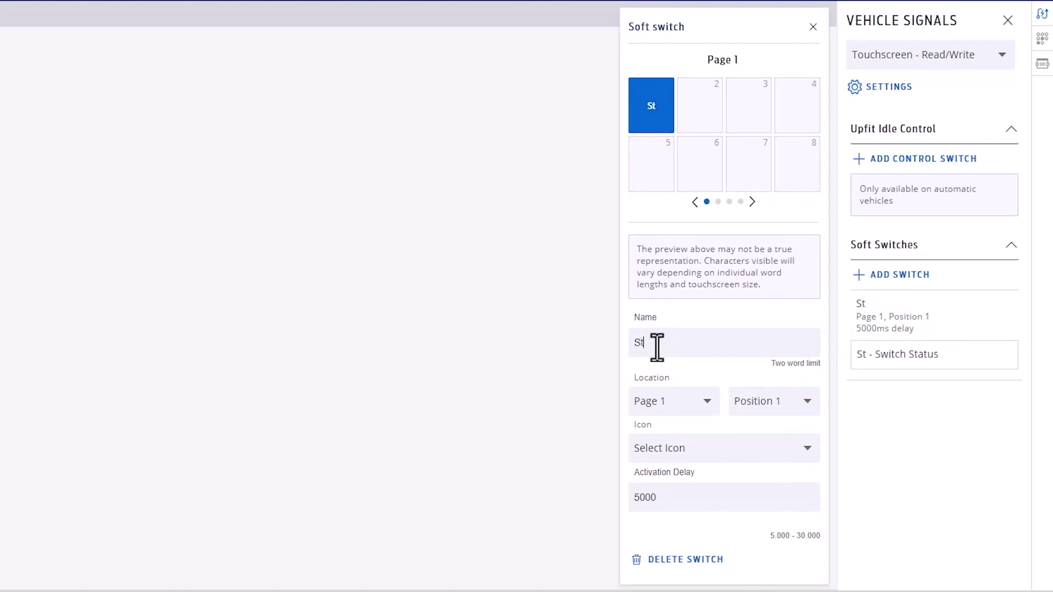
text(robe Light)
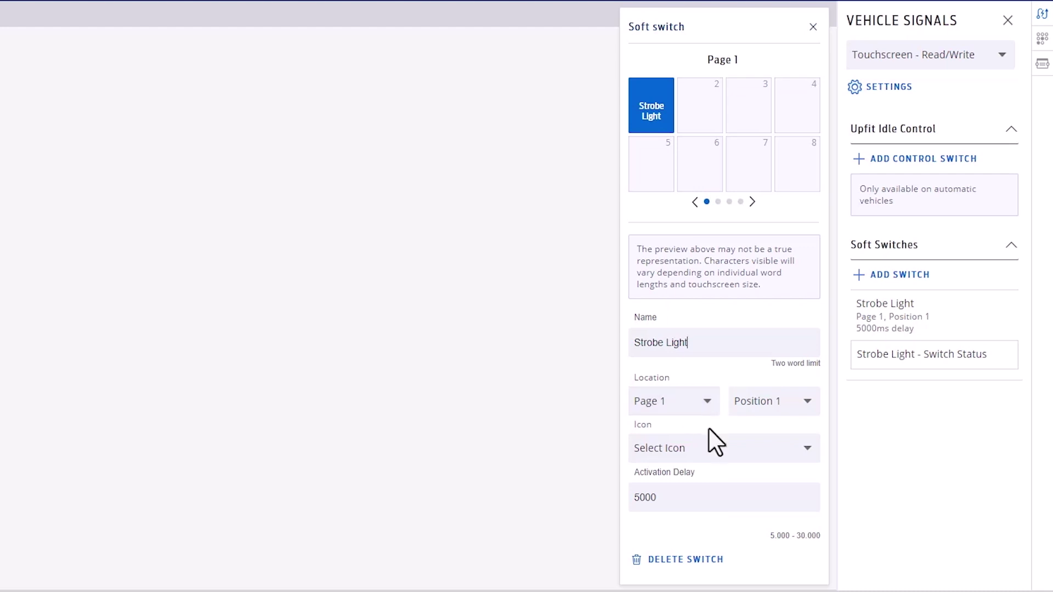
Give the Strobe Light soft switch the Working light icon and close its settings
click(715, 446)
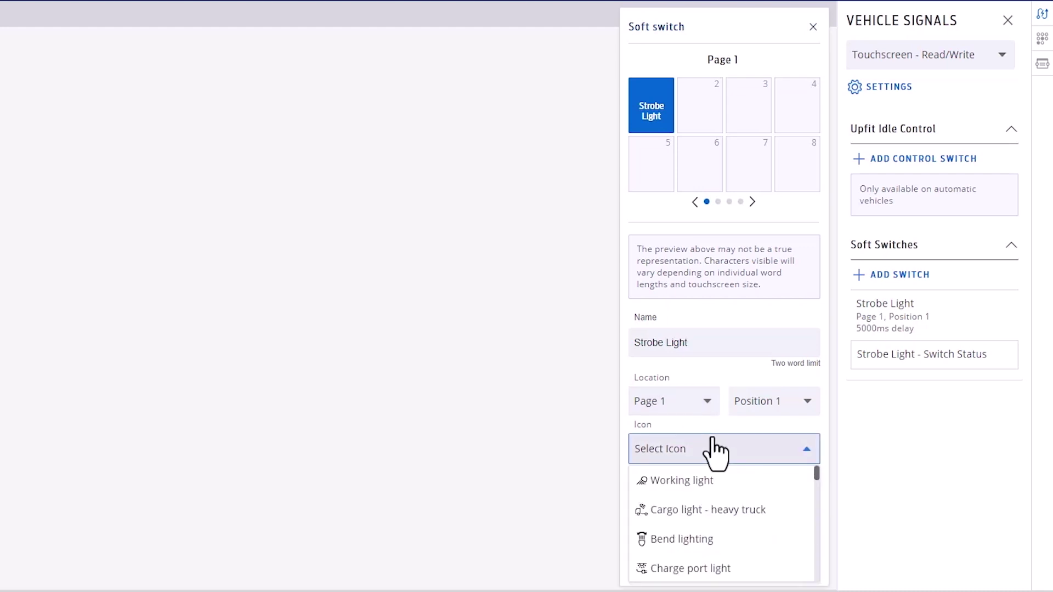
click(722, 482)
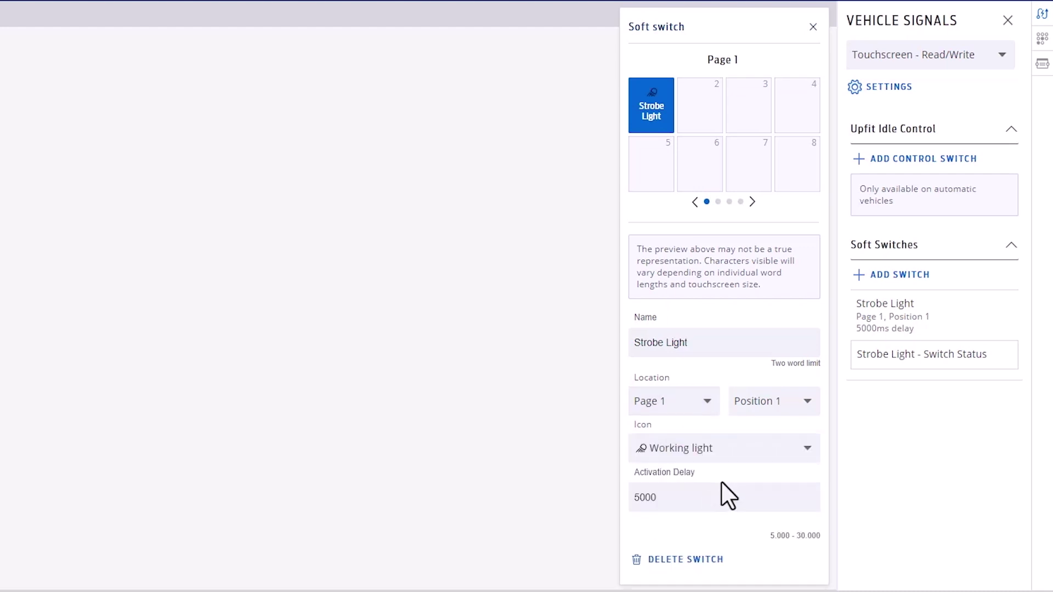
click(813, 28)
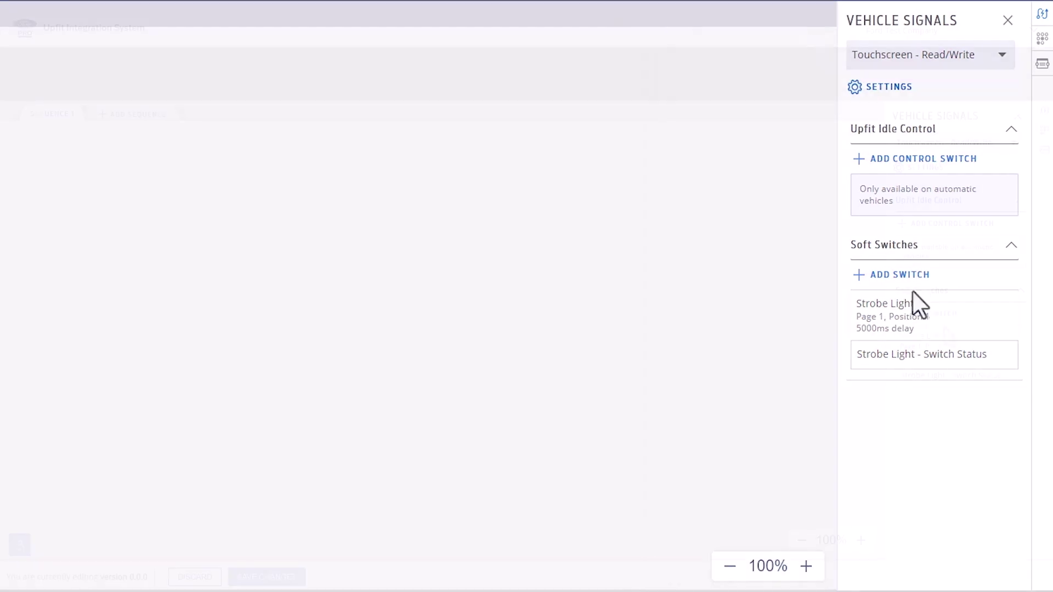
Place the Strobe Light toggle switch and its Switch Status block on the Sequence 1 canvas
drag(909, 310, 0, 111)
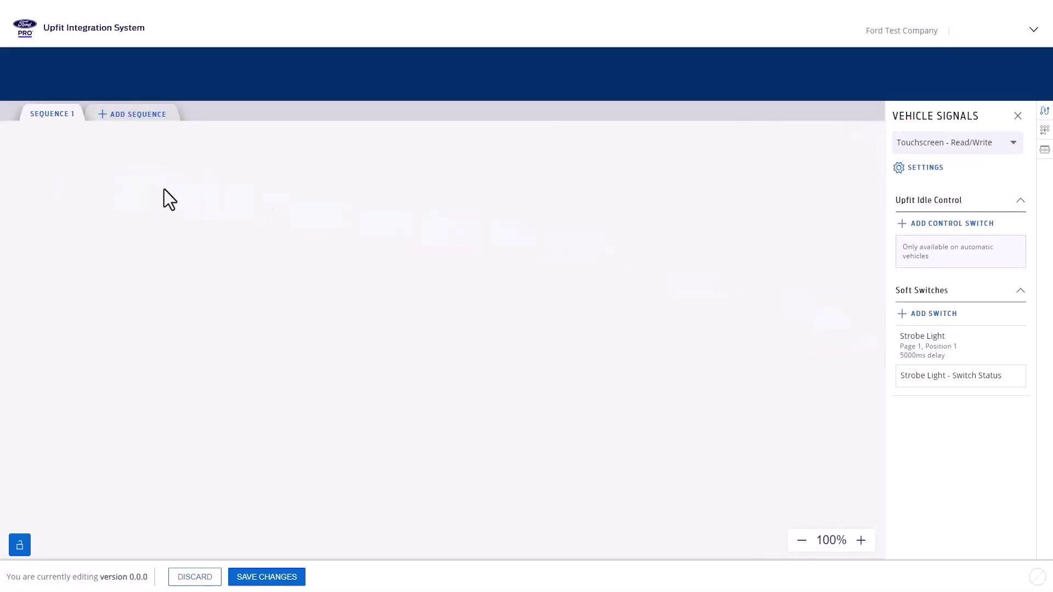
drag(933, 382, 440, 409)
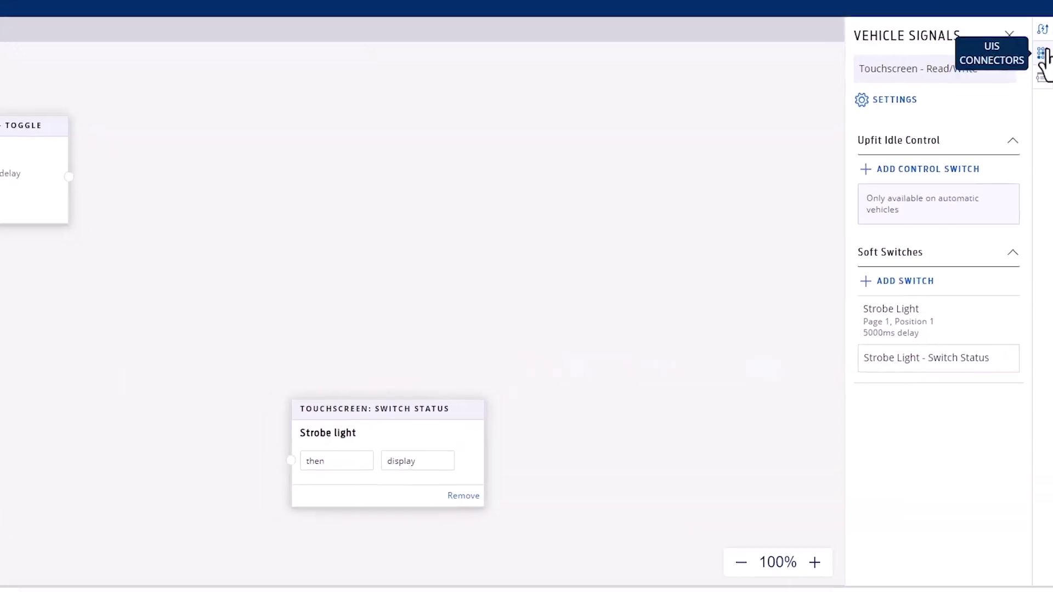
Name the PWM output on Connector 3, pin 31 "Strobe Light"
click(1042, 38)
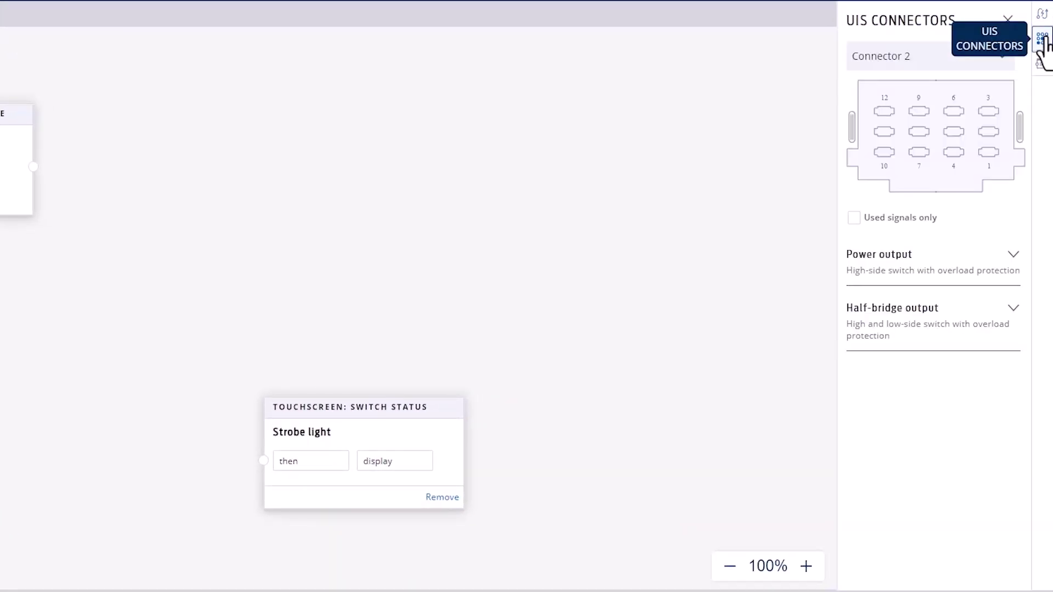
click(980, 65)
click(957, 109)
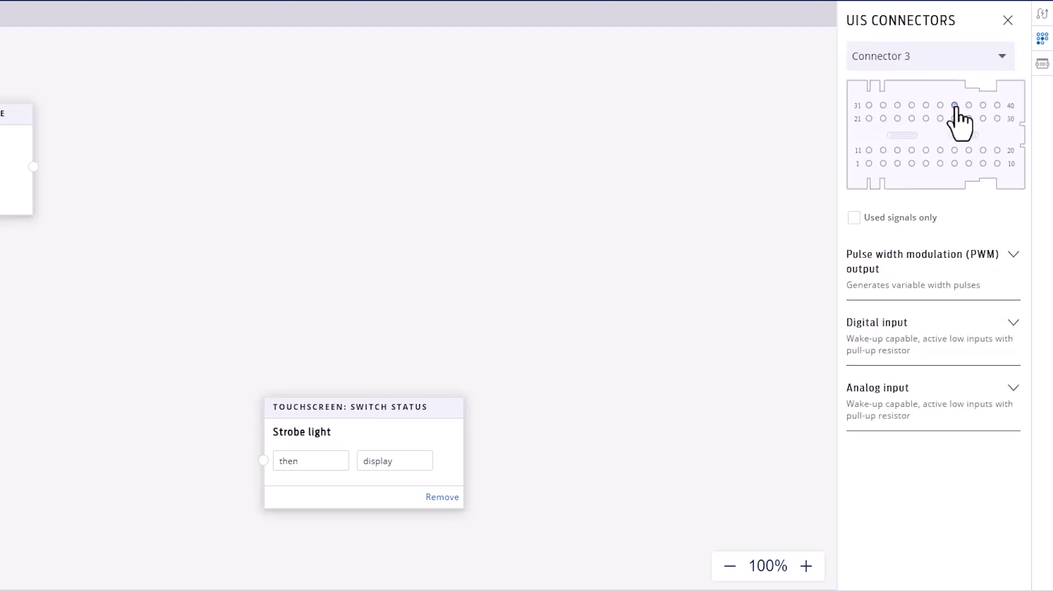
click(977, 266)
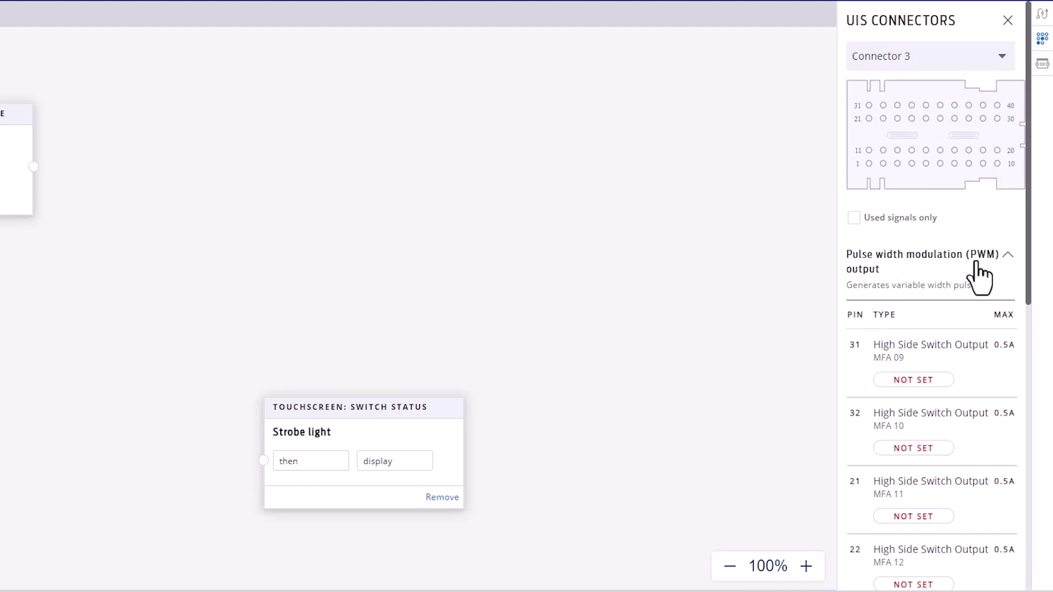
click(952, 360)
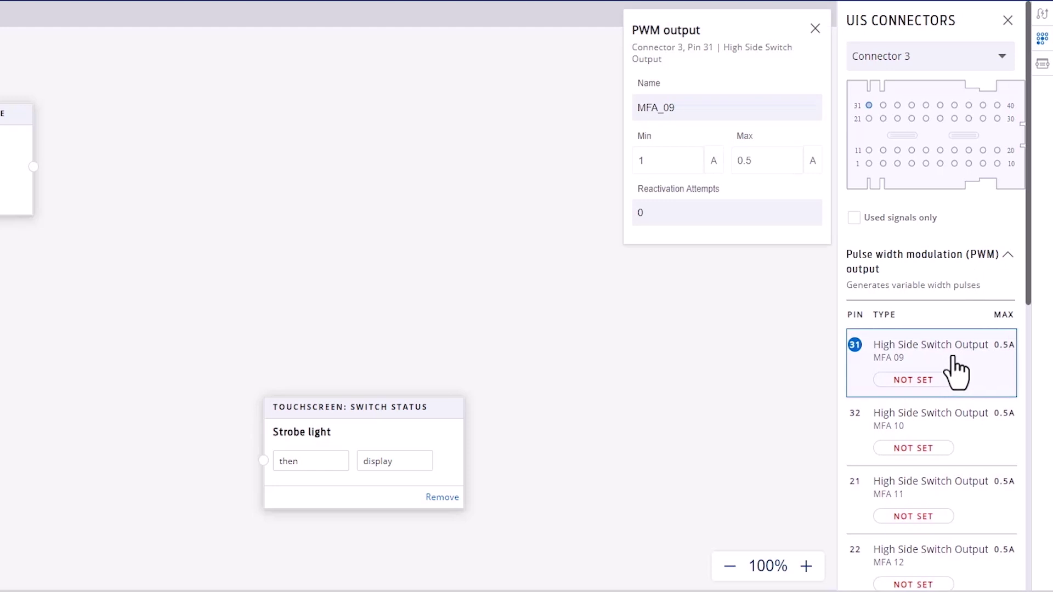
double_click(697, 116)
text(Strobe Light)
click(815, 28)
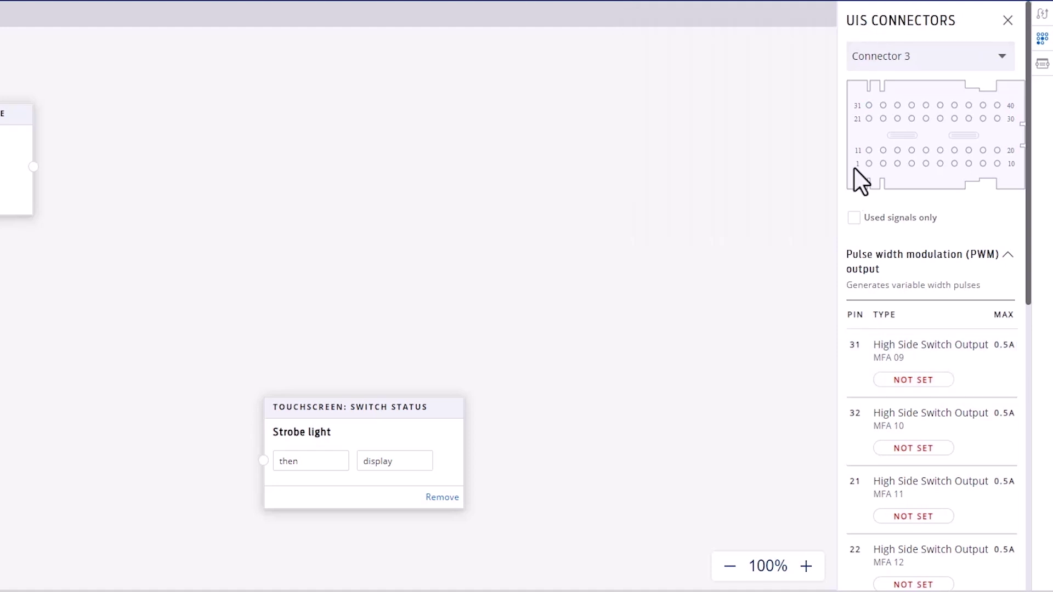
Place the pin 31 PWM output block to the right of the toggle switch block, with its modulation set to Frequency
drag(930, 357, 772, 284)
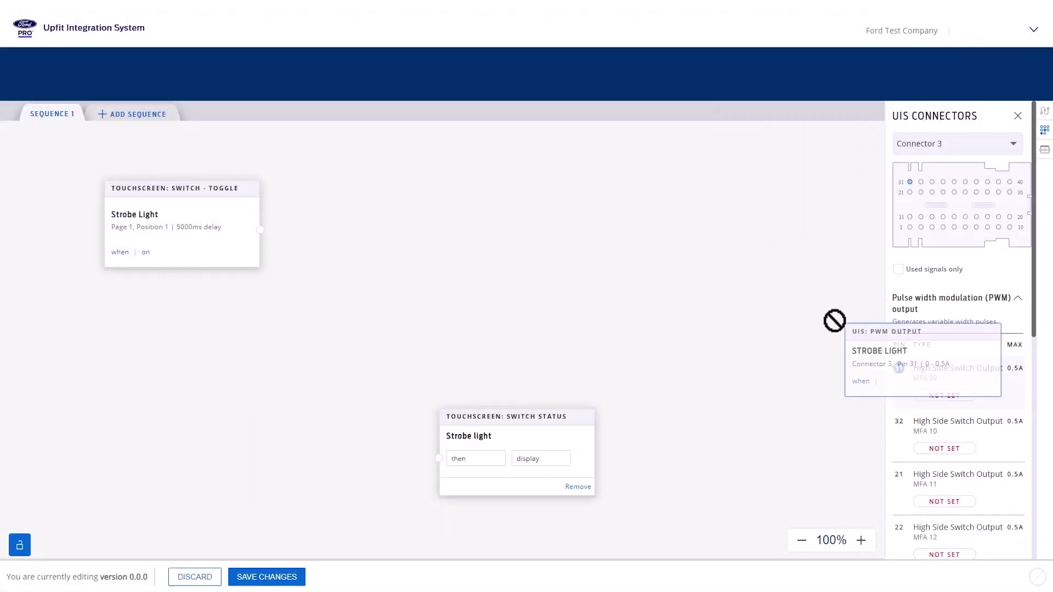
drag(835, 321, 376, 192)
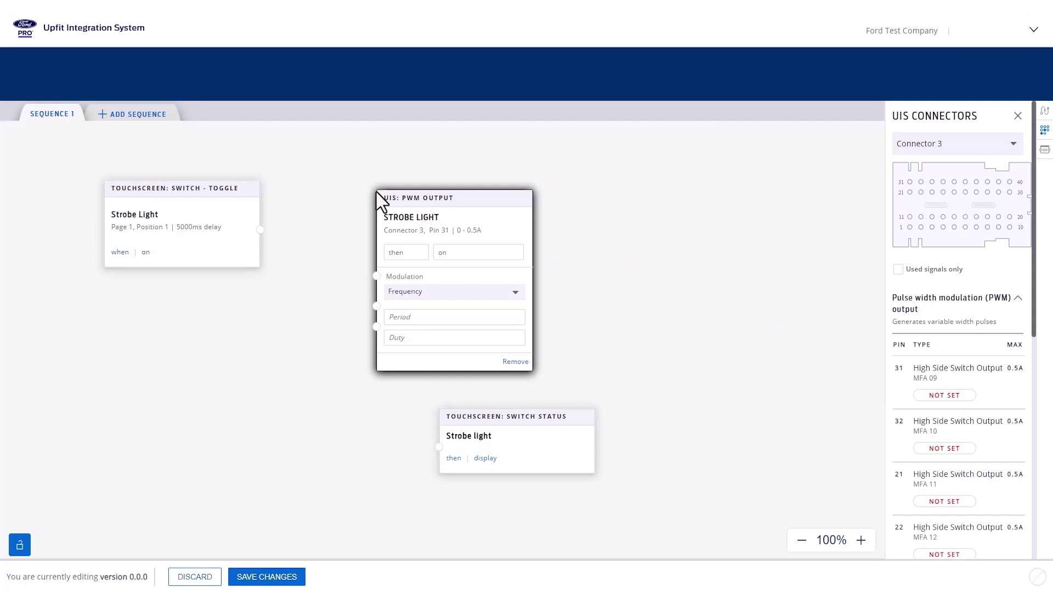
click(449, 296)
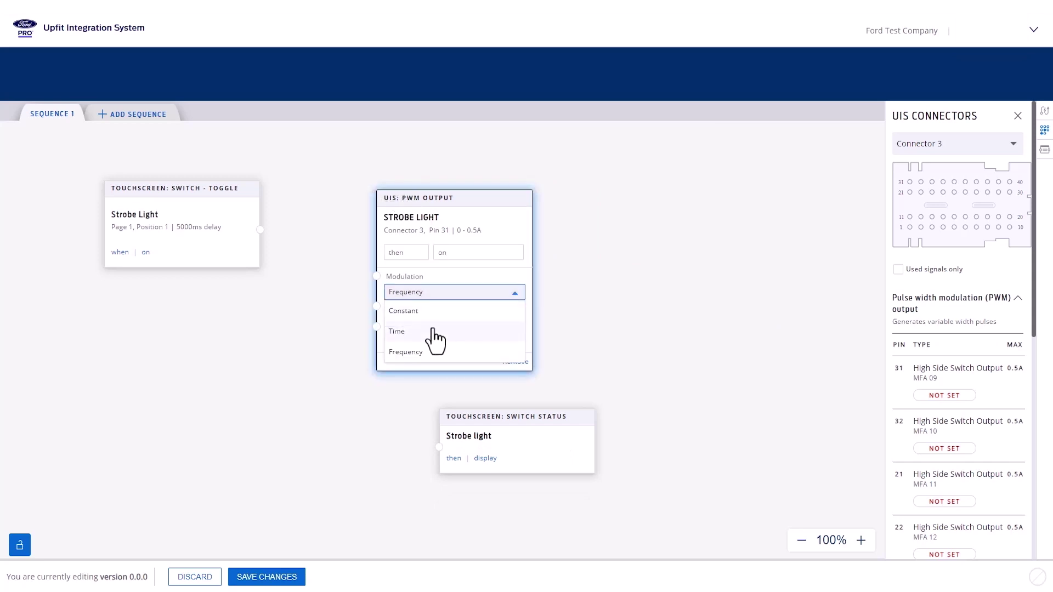
click(431, 352)
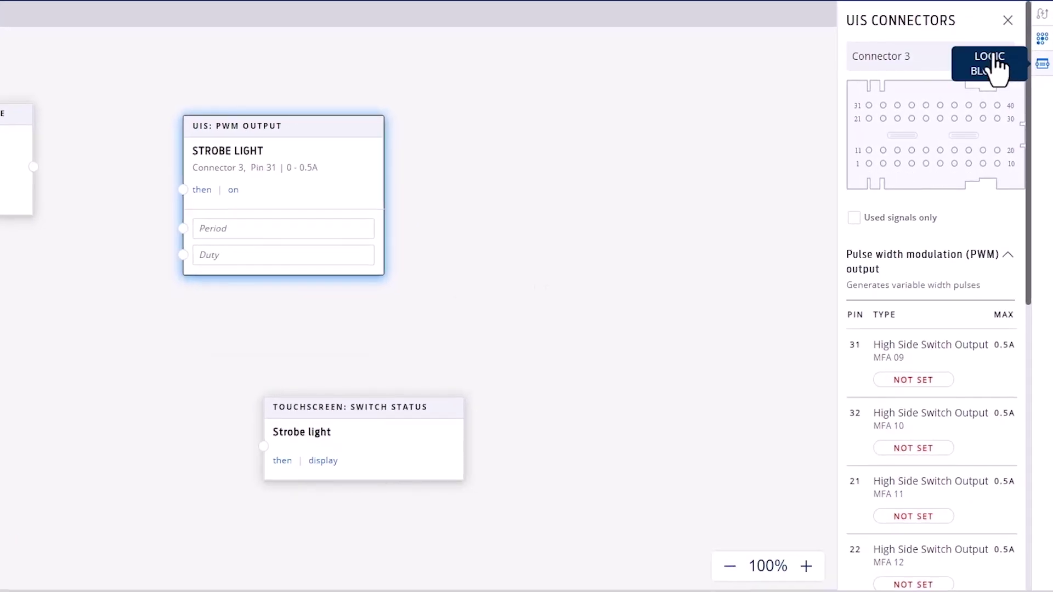
Add a Constant Block to the sequence below the Strobe Light toggle switch block
click(1005, 65)
scroll(953, 242, down, 1)
scroll(956, 269, down, 5)
drag(909, 538, 0, 290)
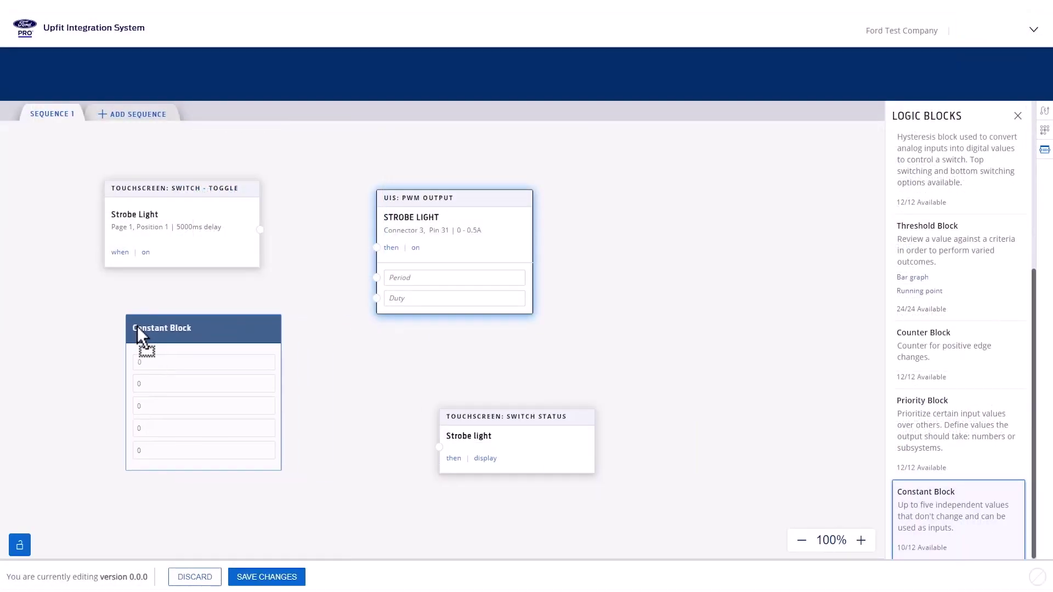
mouse_move(137, 328)
mouse_down()
mouse_move(126, 327)
mouse_move(143, 328)
mouse_up()
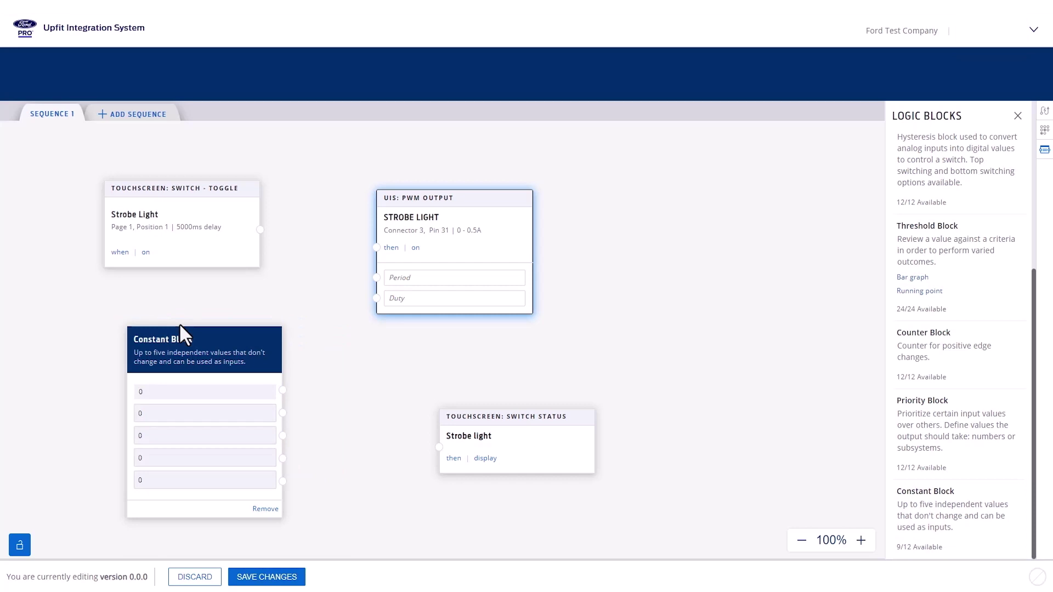
Set the Constant Block's first value to 1000 and connect it to the PWM output's Period input
click(180, 392)
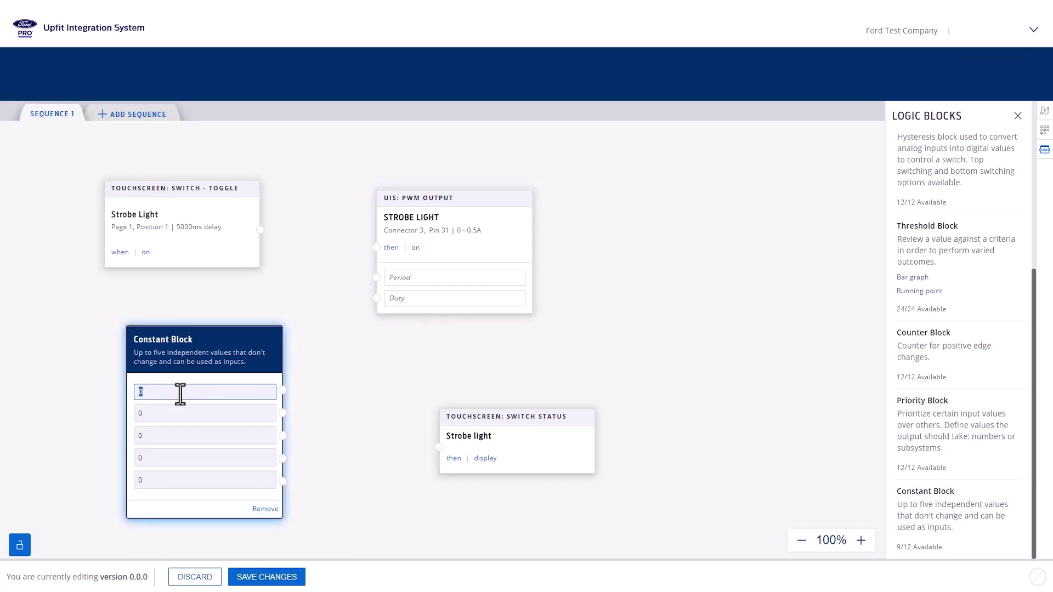
text(1000)
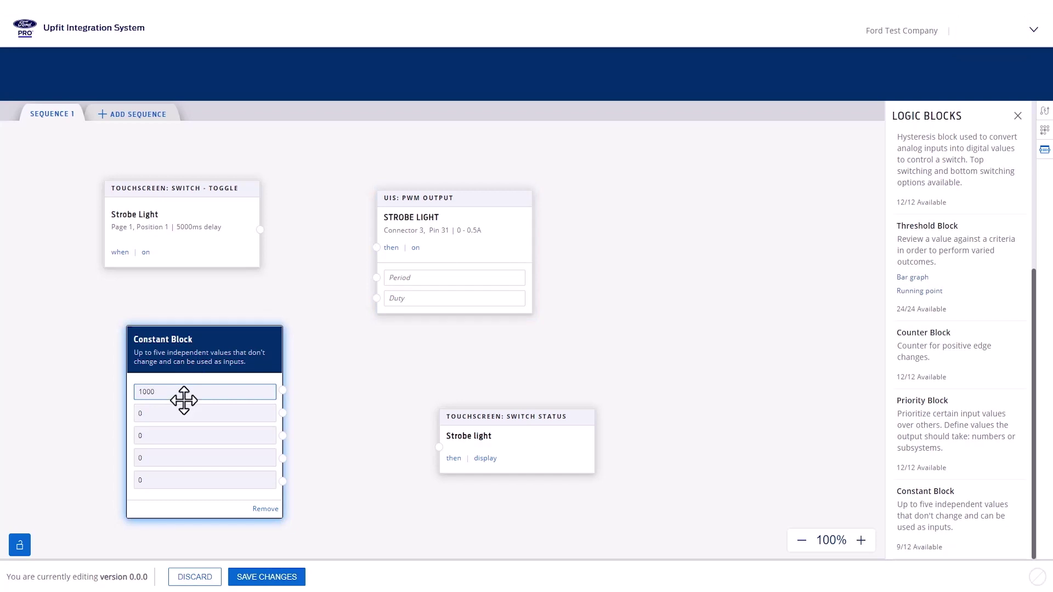
click(282, 396)
drag(281, 376, 376, 278)
Set the Constant Block's second value to 500
click(191, 395)
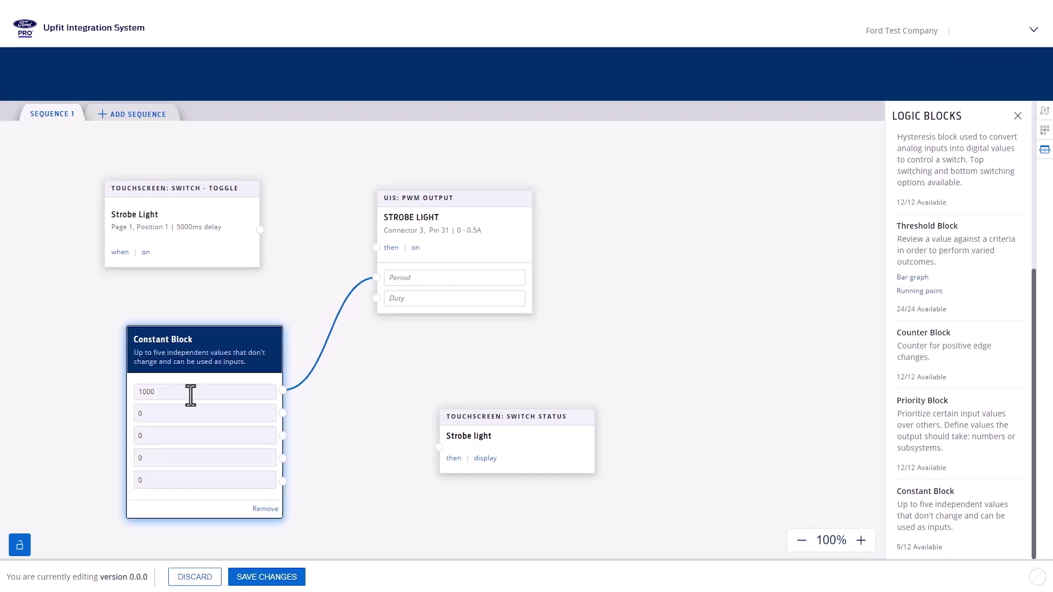
click(160, 414)
text(500)
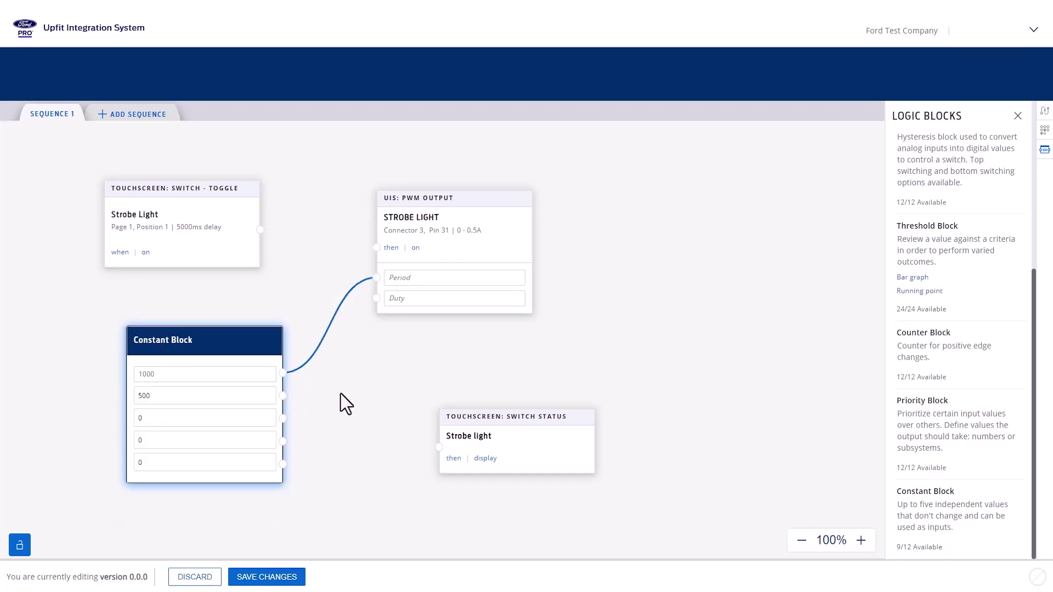
Connect the 500 constant to the PWM output's Duty input and the Strobe Light toggle switch to its "then on" input
drag(283, 396, 376, 298)
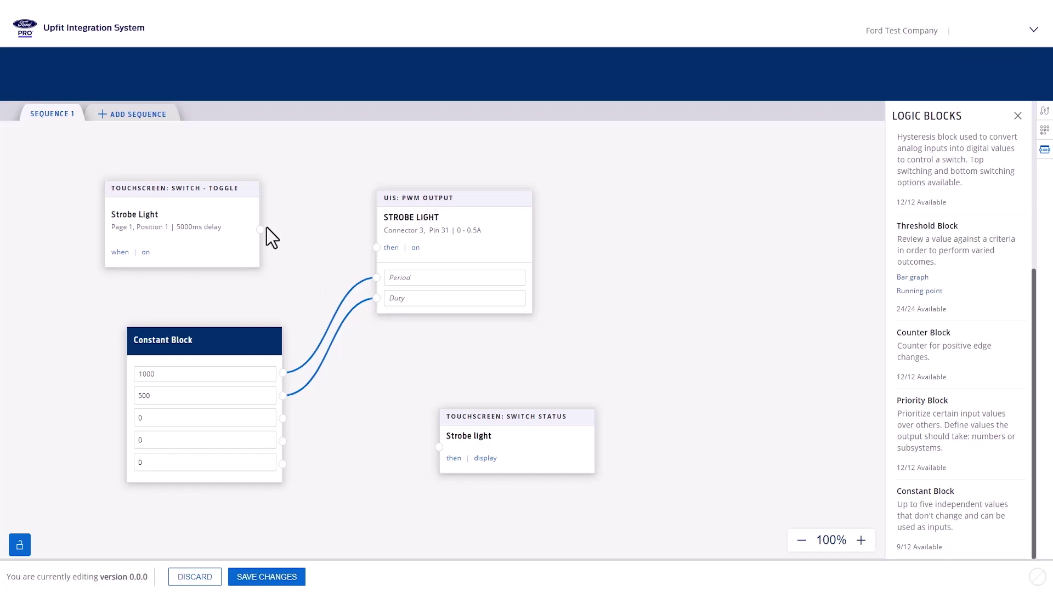
drag(262, 231, 378, 249)
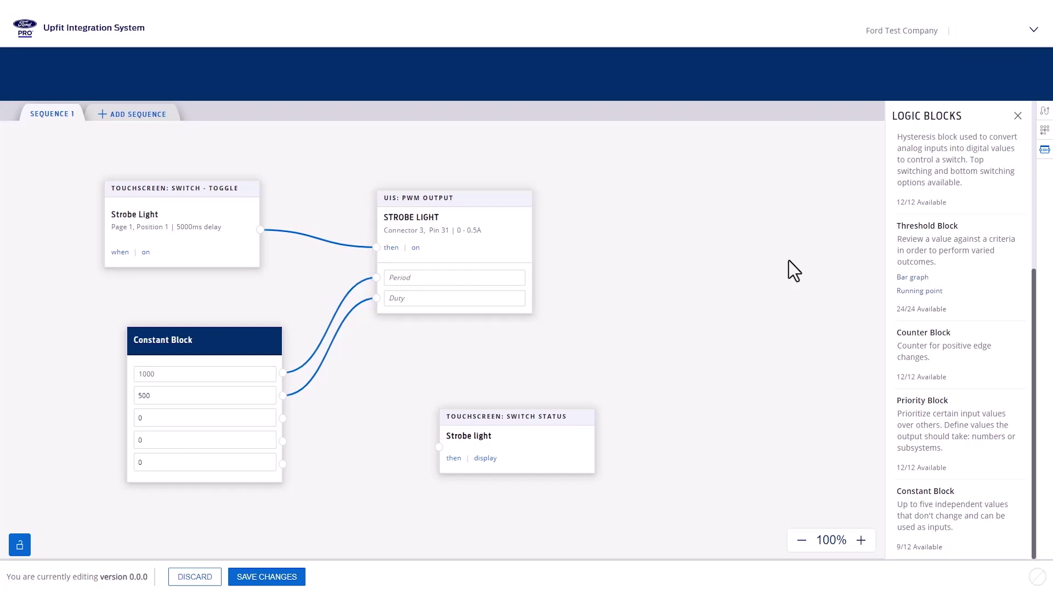
Add a second Strobe Light PWM output block from Connector 3, pin 31, beside the existing PWM output, as a "when" source
click(1045, 130)
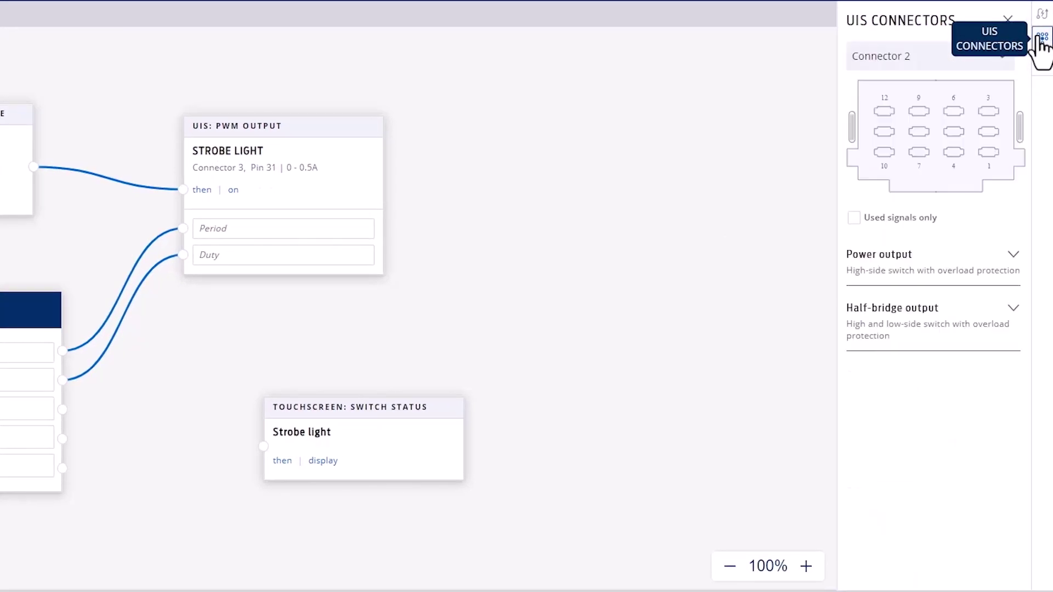
click(1002, 56)
click(941, 111)
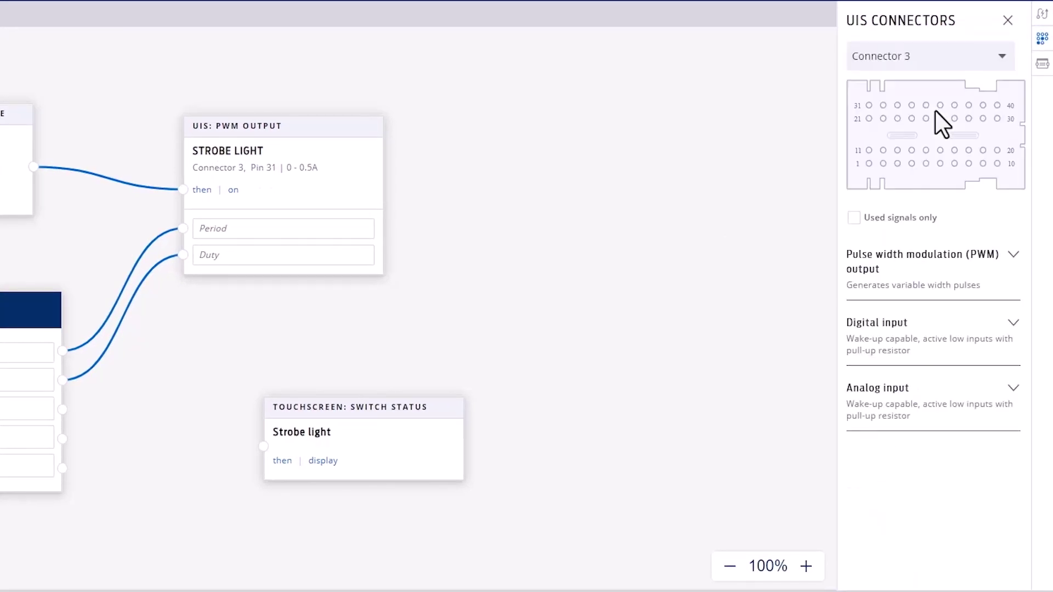
click(920, 271)
drag(931, 360, 776, 259)
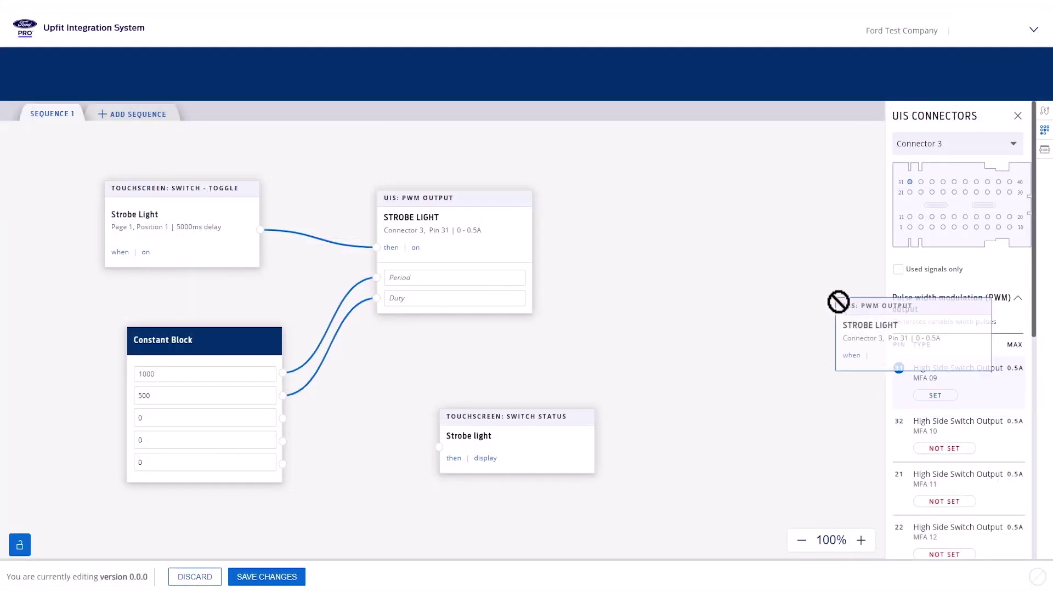
drag(838, 301, 583, 207)
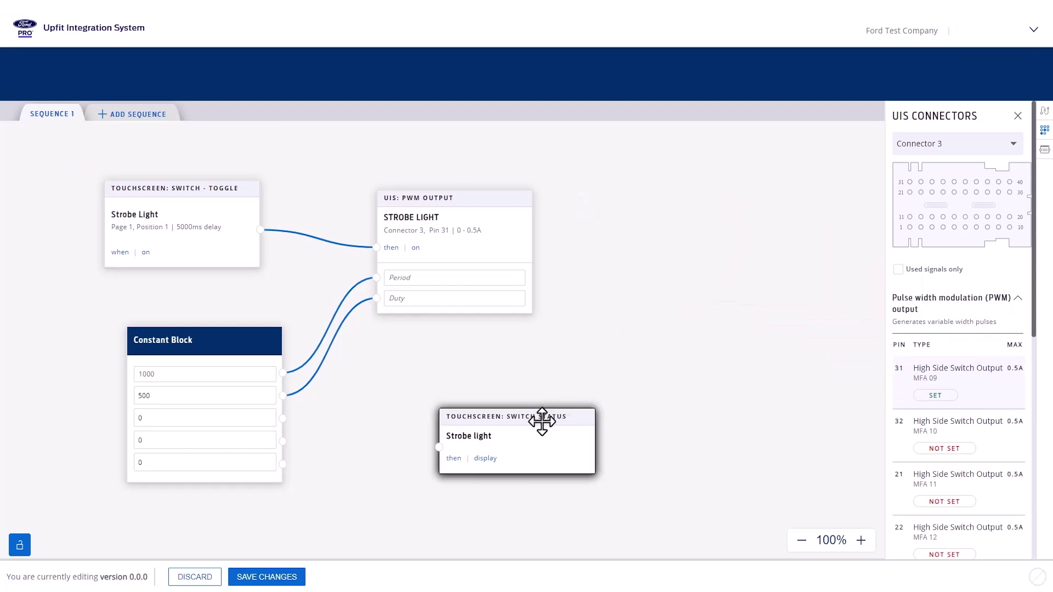
Move the Strobe Light switch status block beside the new PWM block, connect the PWM block's Status to it, and save
drag(541, 421, 876, 236)
drag(809, 374, 743, 368)
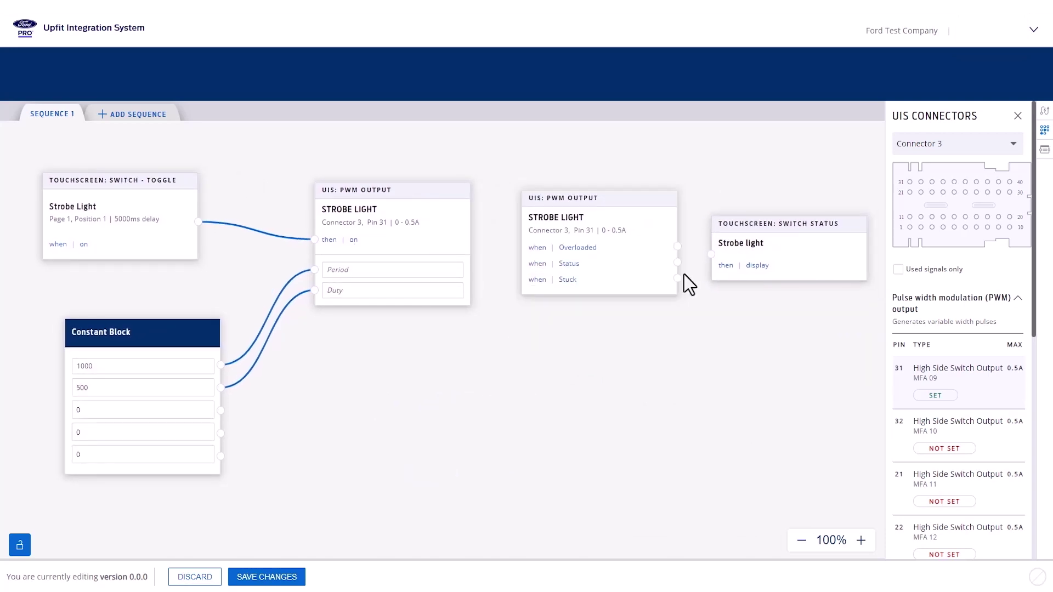
drag(687, 262, 713, 255)
click(263, 578)
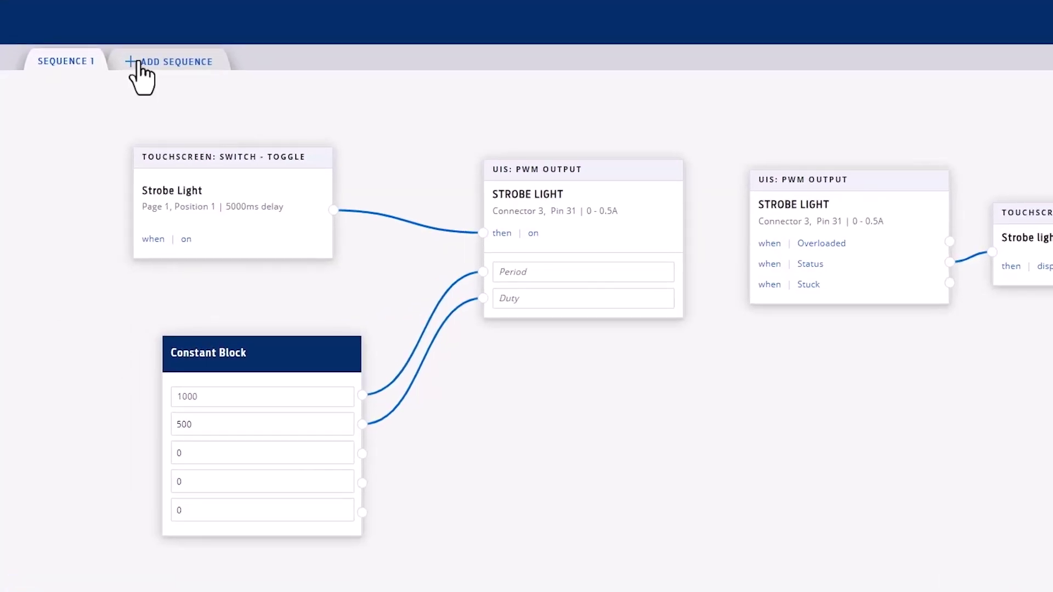
Add a second sequence and place the Strobe Light PWM output from Connector 3, pin 31, at its left side
click(142, 65)
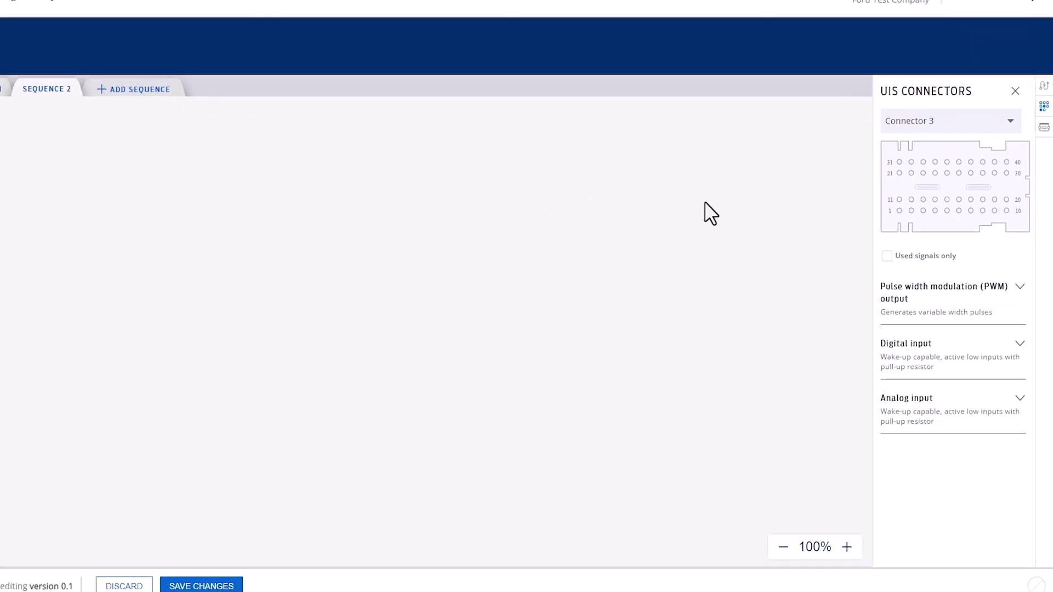
click(919, 287)
drag(930, 362, 80, 216)
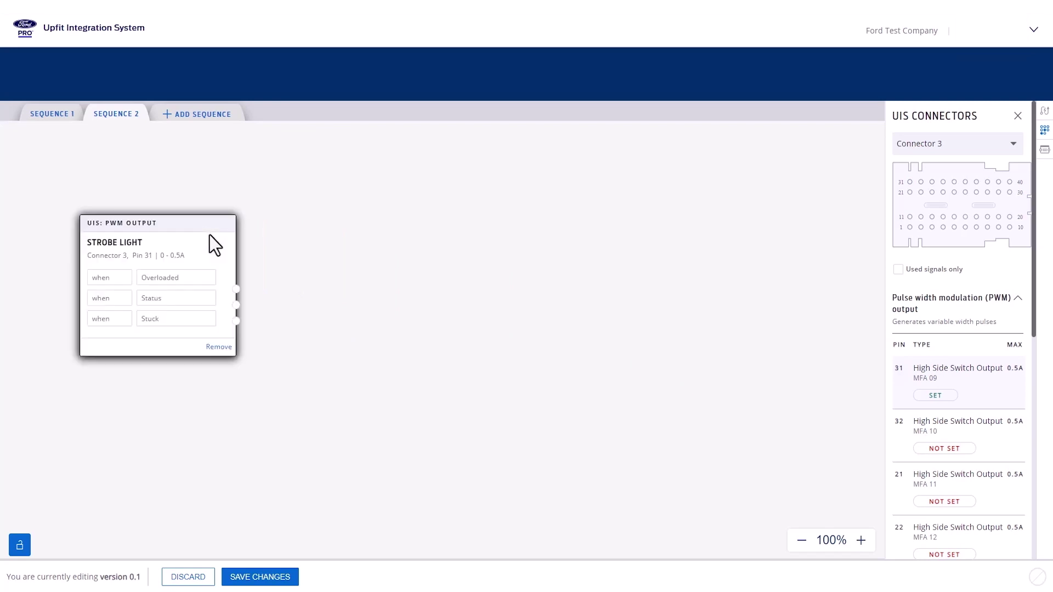
click(535, 262)
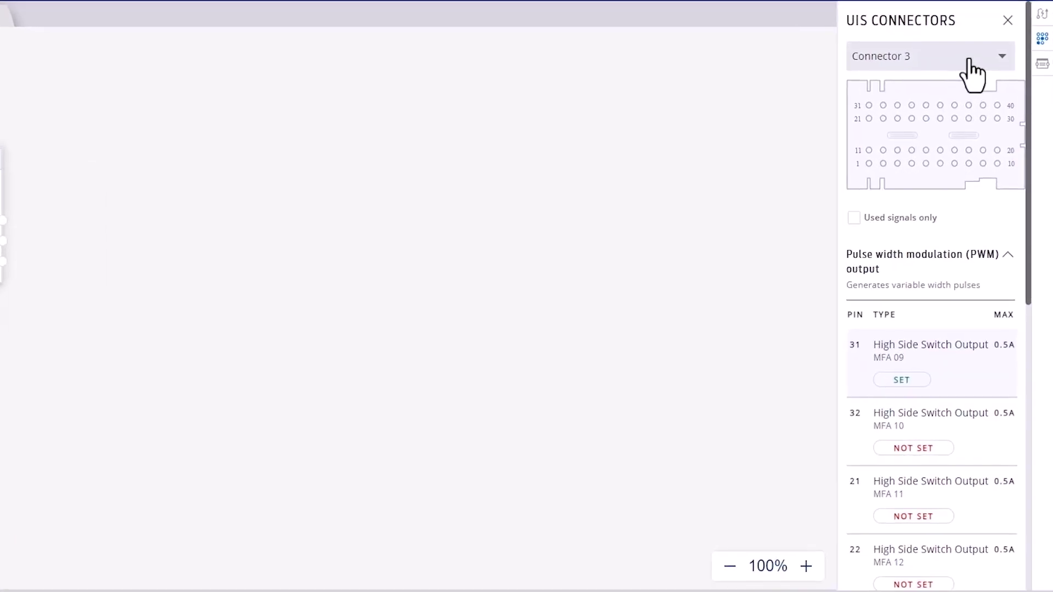
Name the Connector 2, pin 6 power output "Compartment Light" and place it in the sequence to the right of the Strobe Light block
click(970, 60)
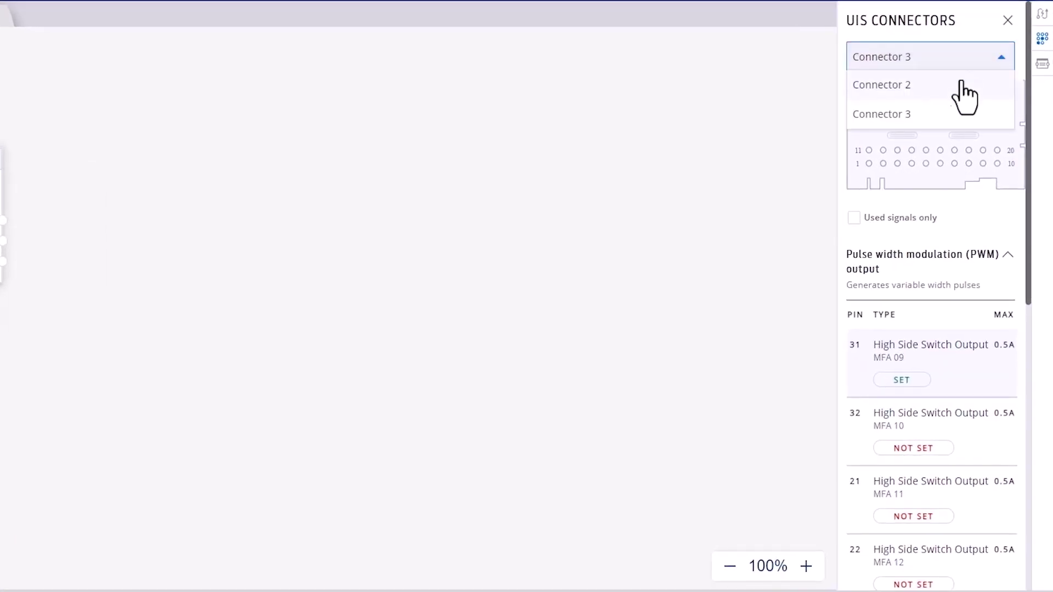
click(951, 92)
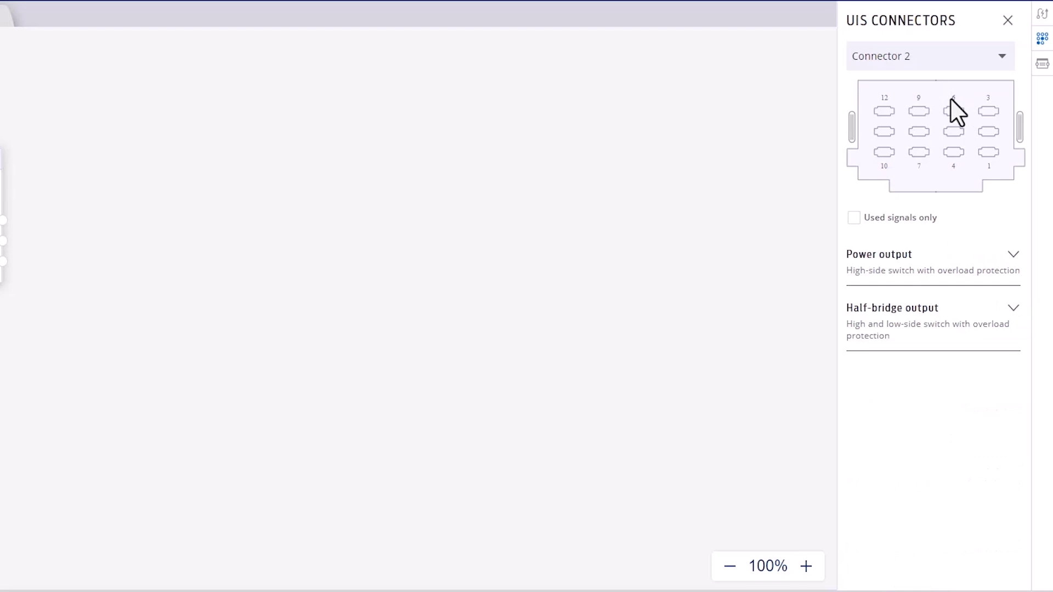
click(963, 266)
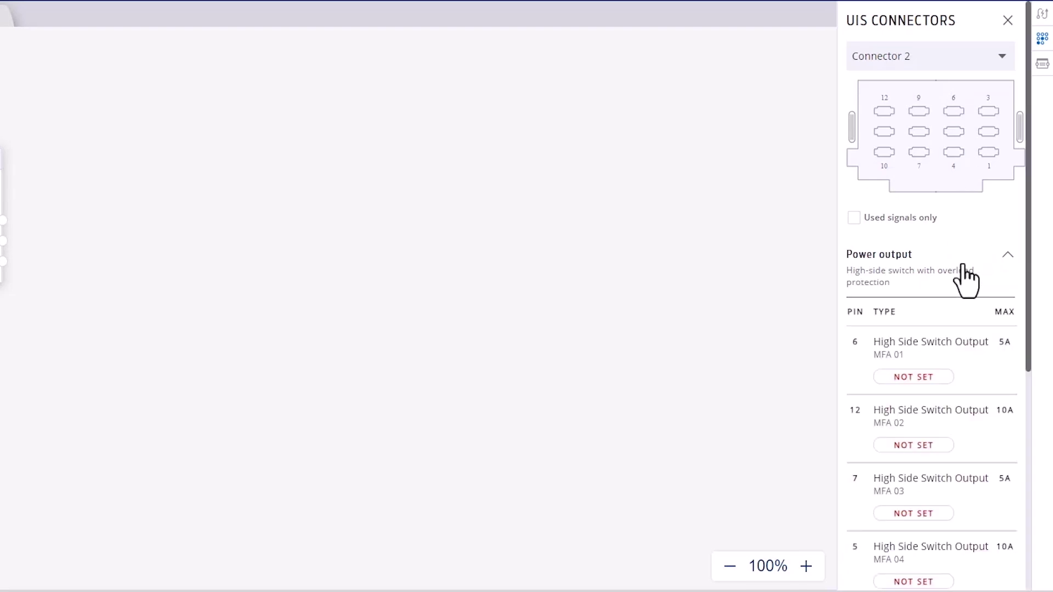
click(948, 359)
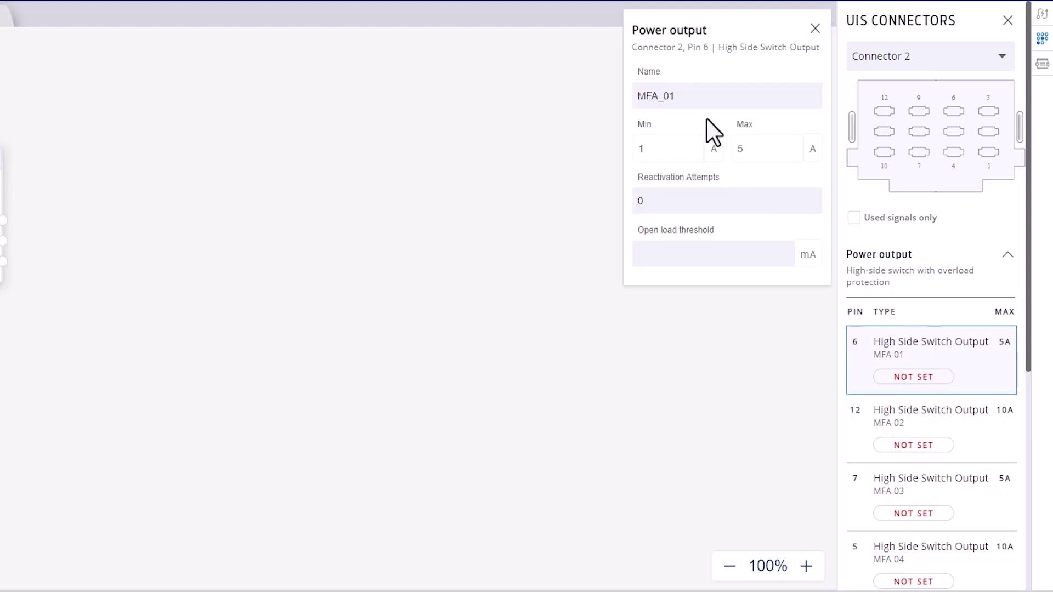
double_click(689, 89)
text(Compartment Light)
click(815, 29)
drag(916, 365, 581, 218)
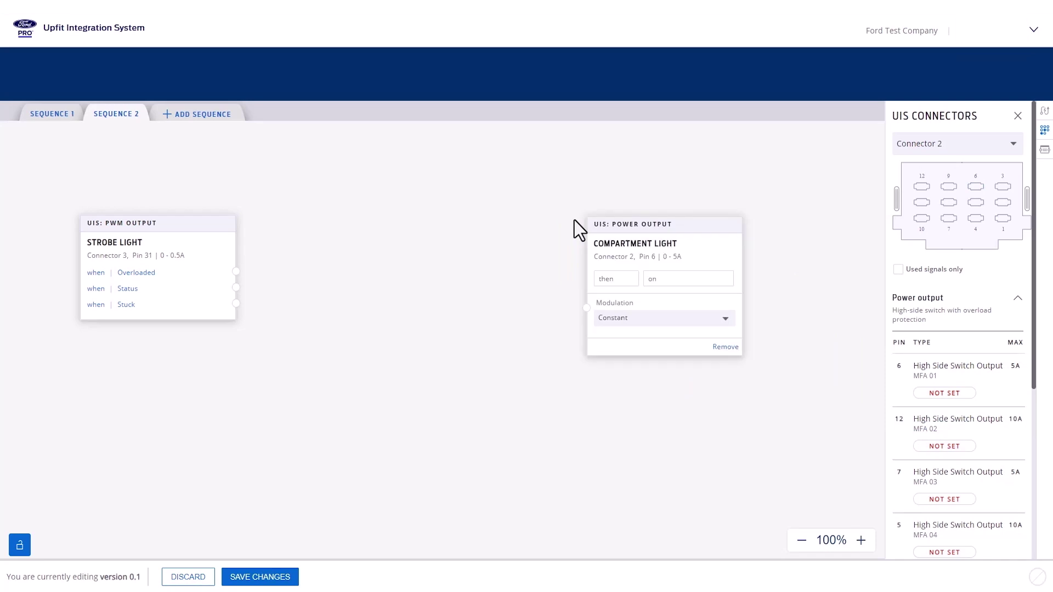
click(768, 186)
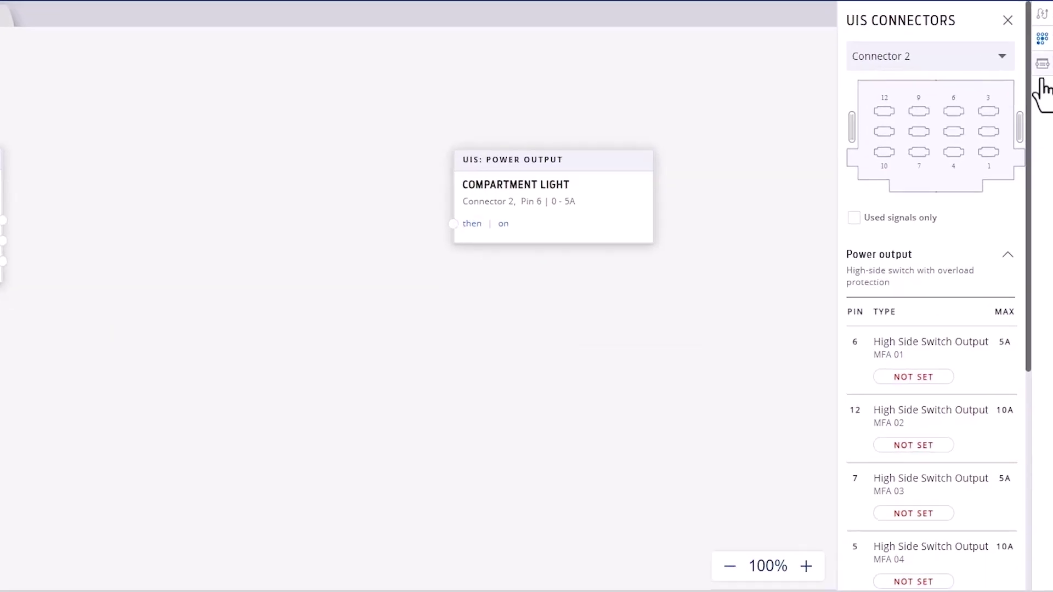
Add a Simple Logic Gate between the Strobe Light and Compartment Light blocks
click(1042, 65)
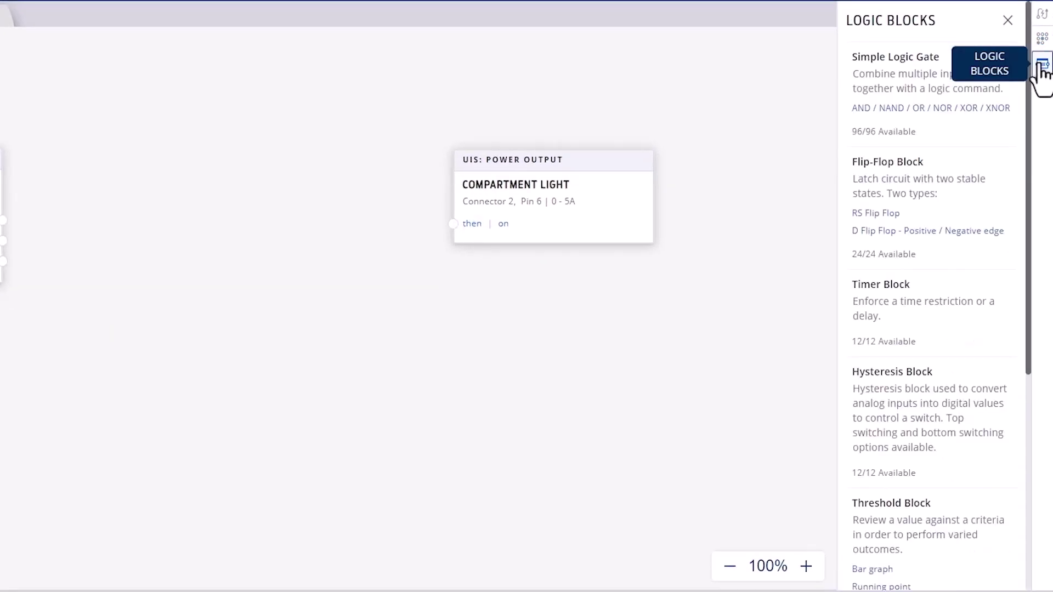
drag(1006, 71, 126, 178)
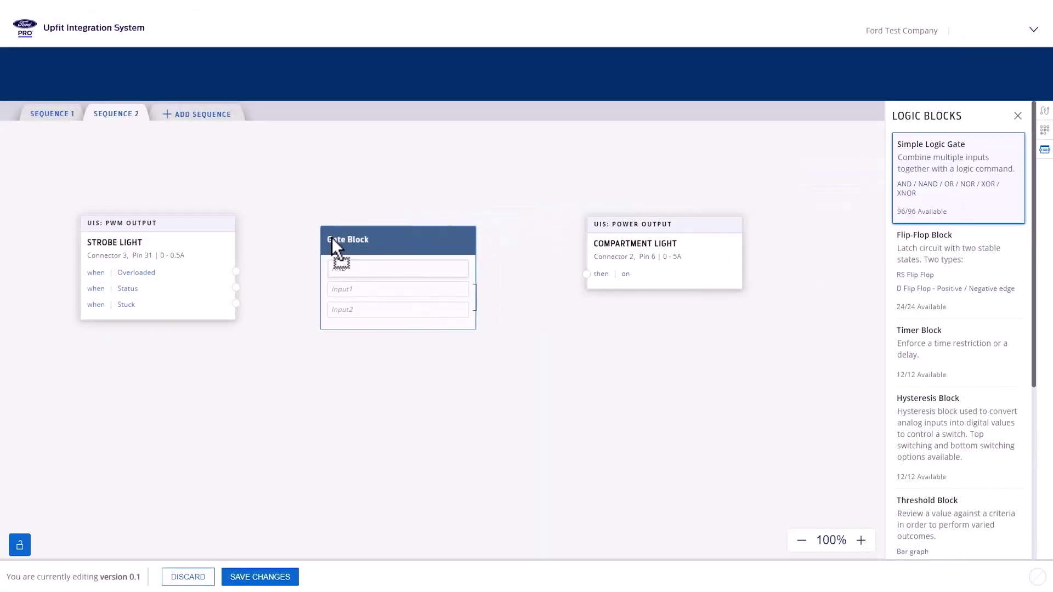
drag(333, 240, 332, 240)
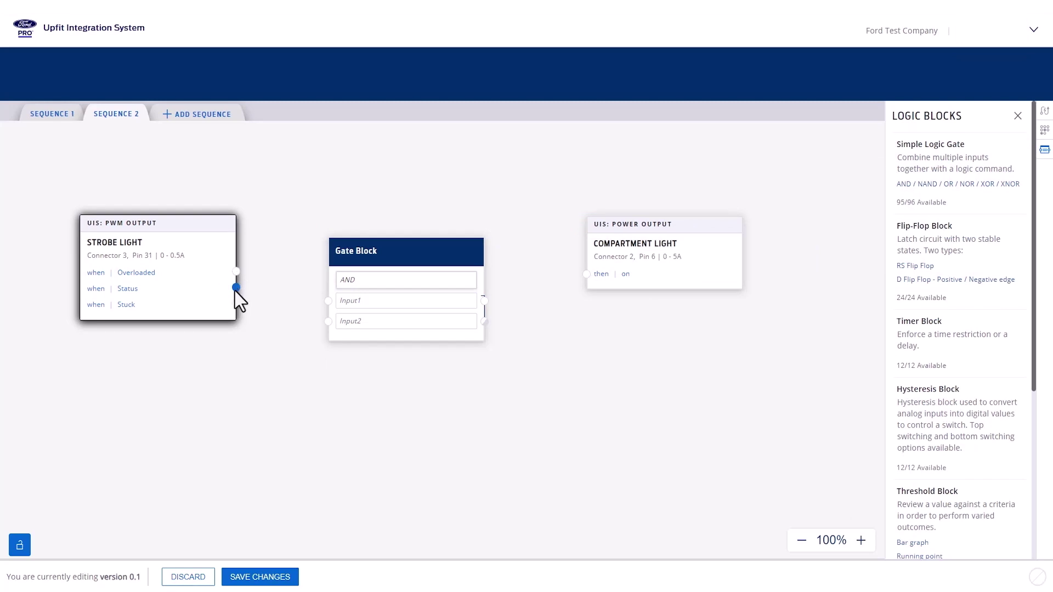
Connect the Strobe Light Status to the gate's Input1 and the gate's output to the Compartment Light, and save the changes
drag(236, 288, 327, 300)
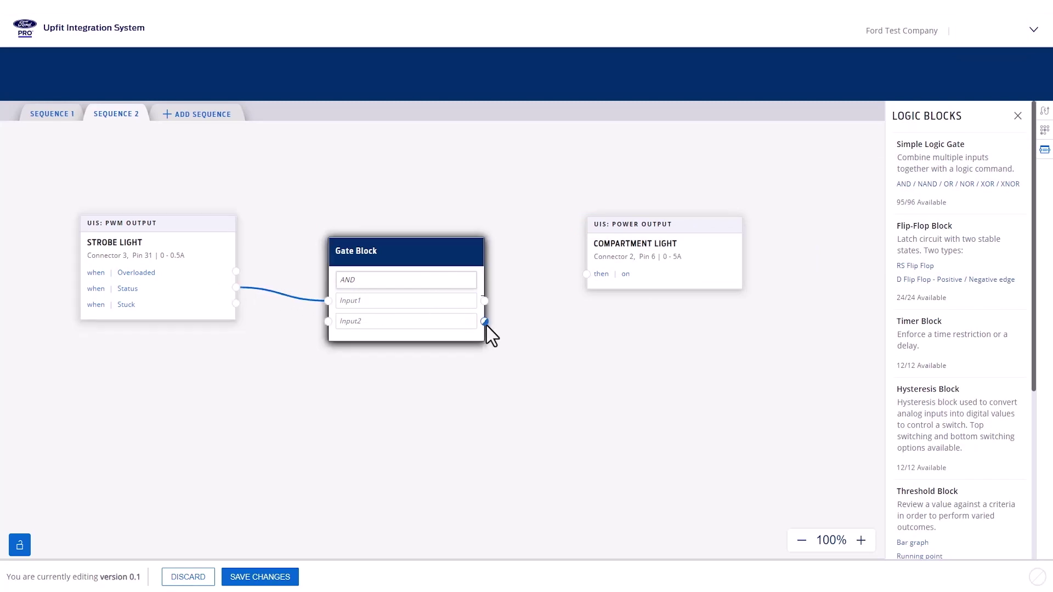
drag(485, 322, 588, 274)
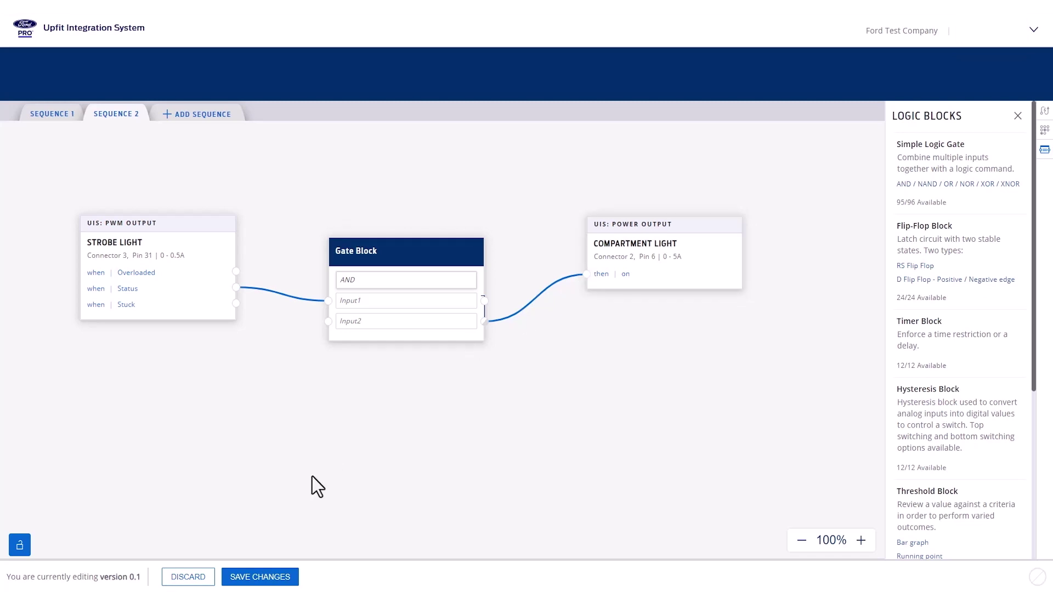
click(255, 578)
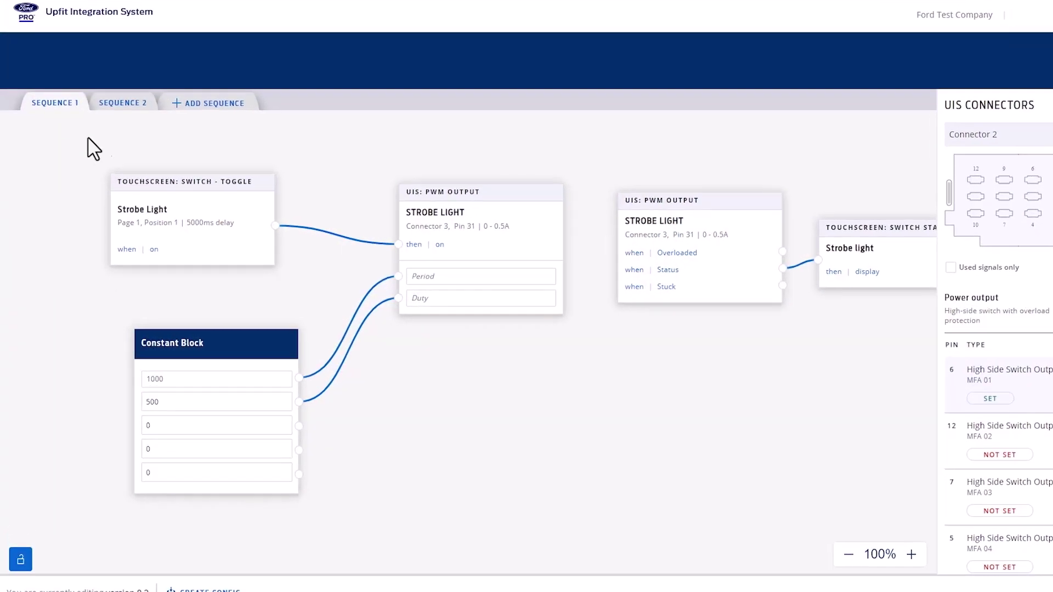
Add a third sequence and create a second soft switch among the Touchscreen - Read/Write vehicle signals
click(223, 62)
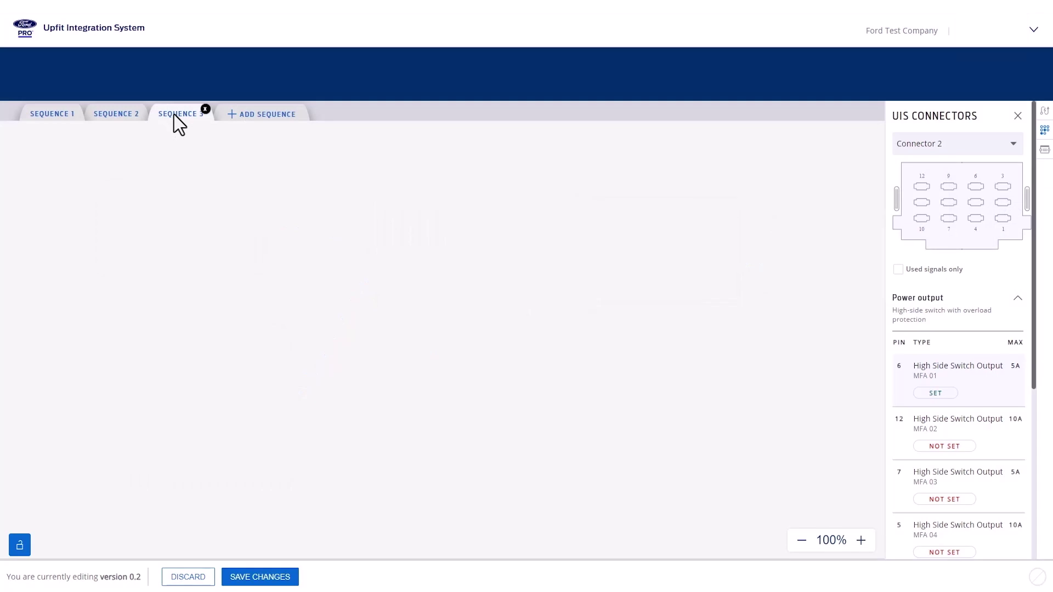
click(1014, 144)
click(1045, 110)
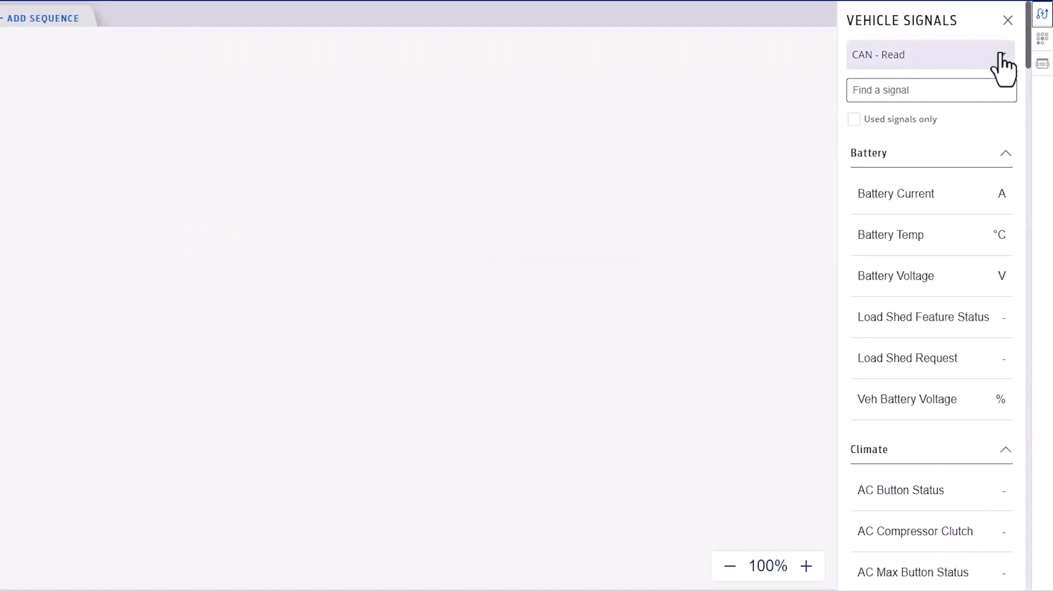
click(1003, 55)
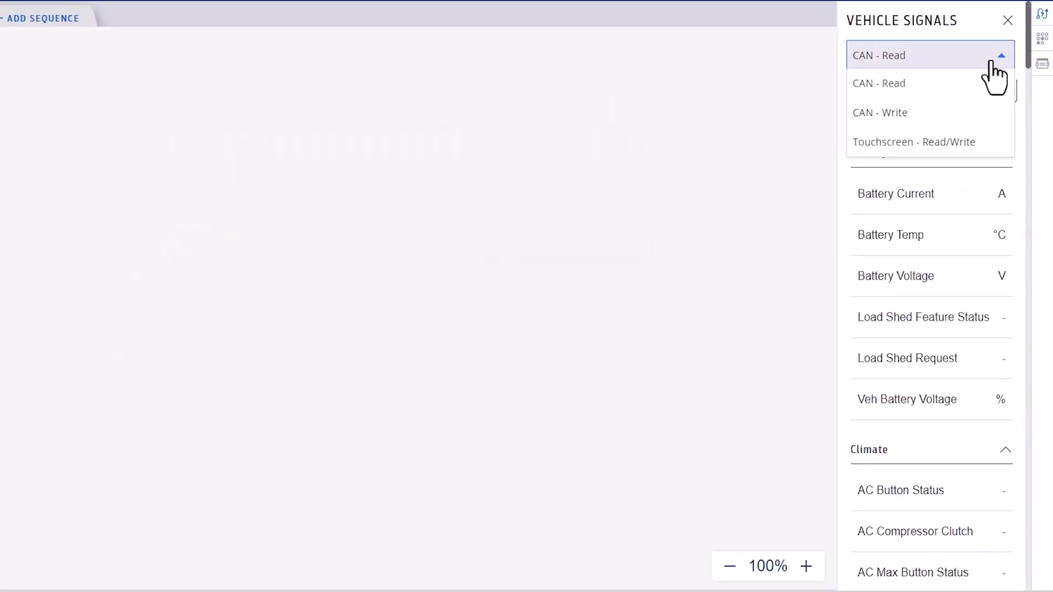
click(940, 144)
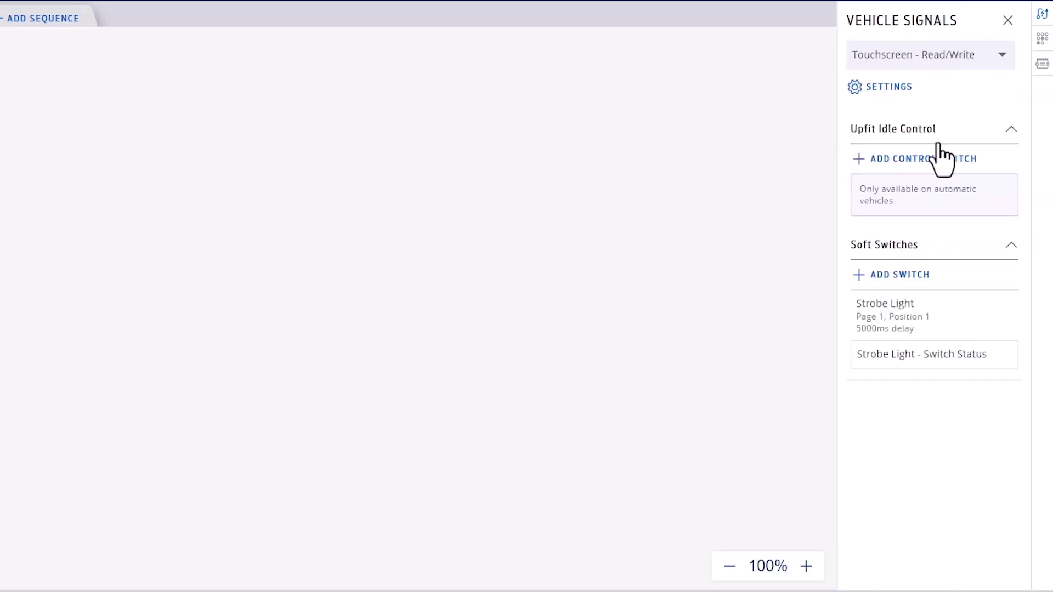
click(860, 276)
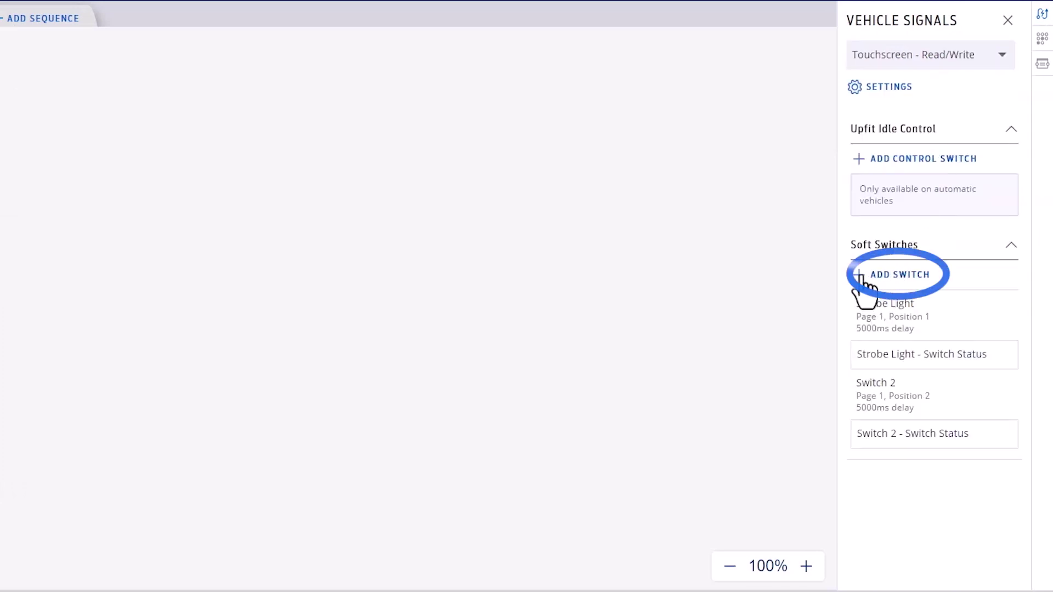
Name the second soft switch "Curb Light" and give it the Charge port light icon
click(900, 387)
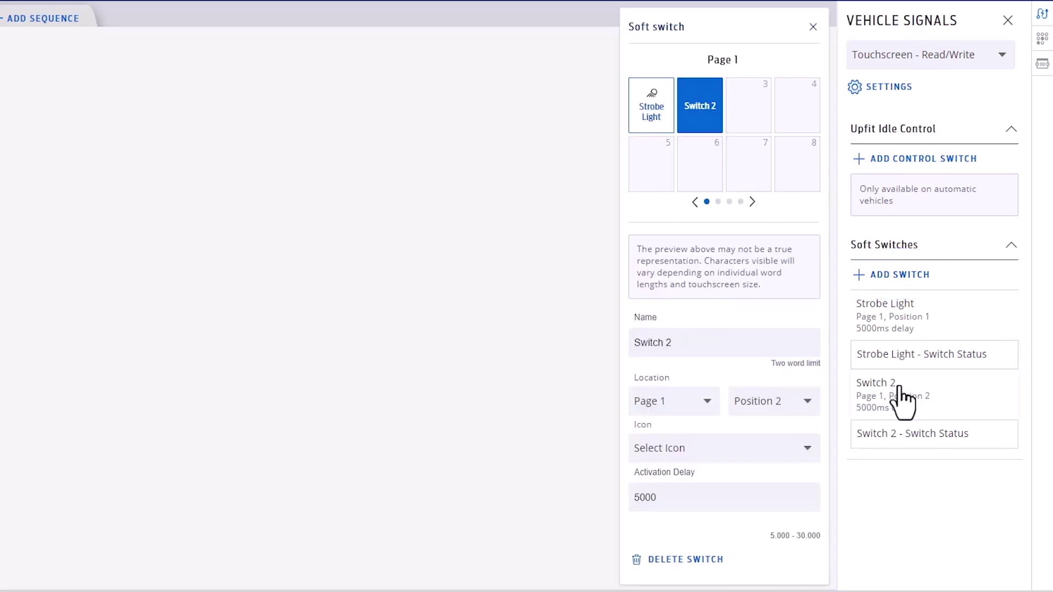
double_click(712, 345)
key(ctrl+a)
text(Curb Light)
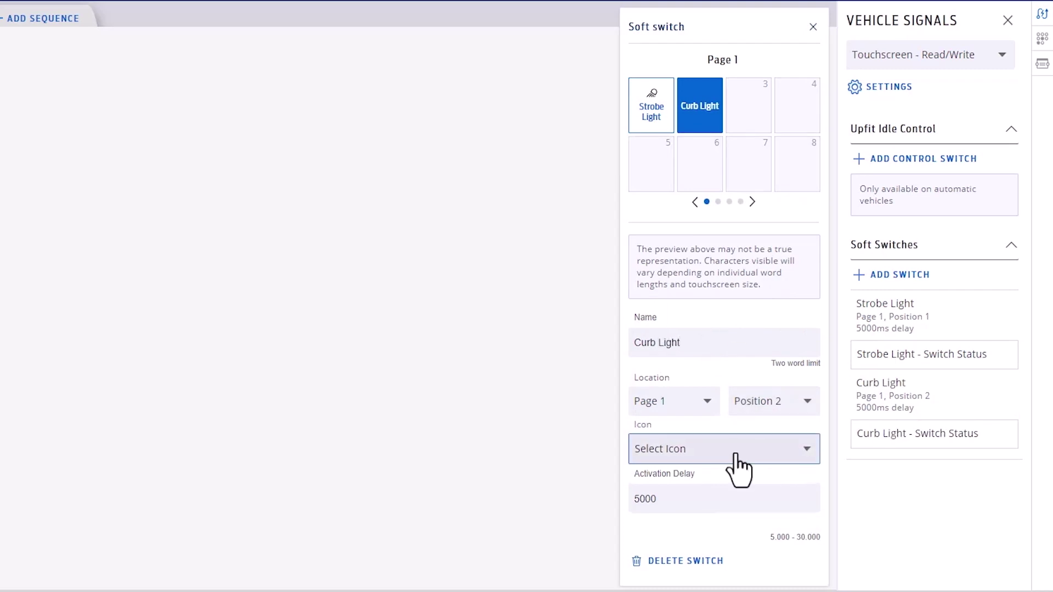
click(736, 455)
click(735, 568)
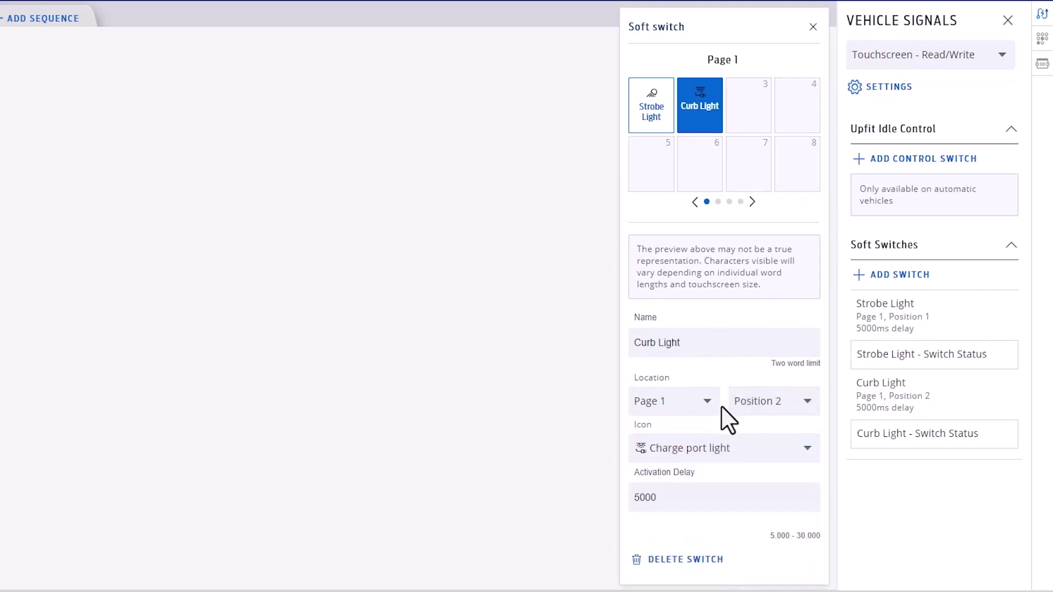
click(813, 26)
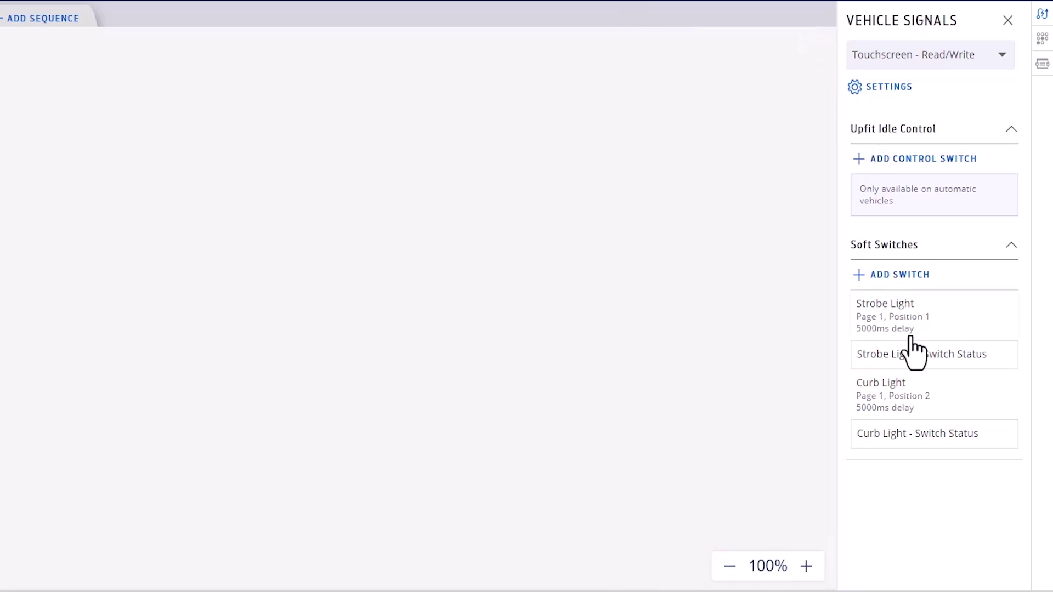
Place the Curb Light toggle switch at the sequence's upper left and its switch status block at the lower right
drag(903, 410, 0, 168)
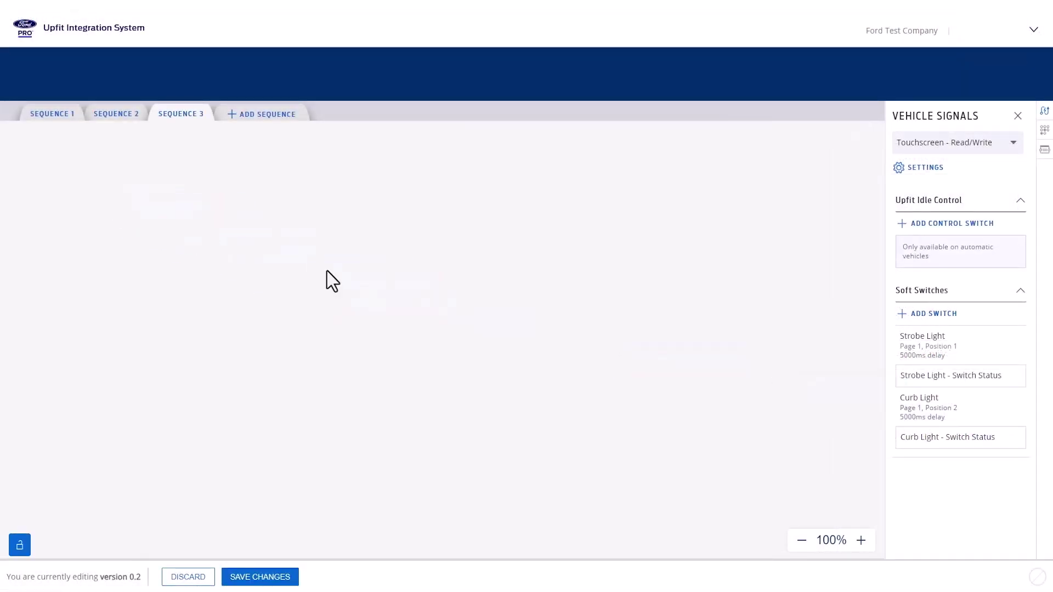
drag(954, 437, 589, 439)
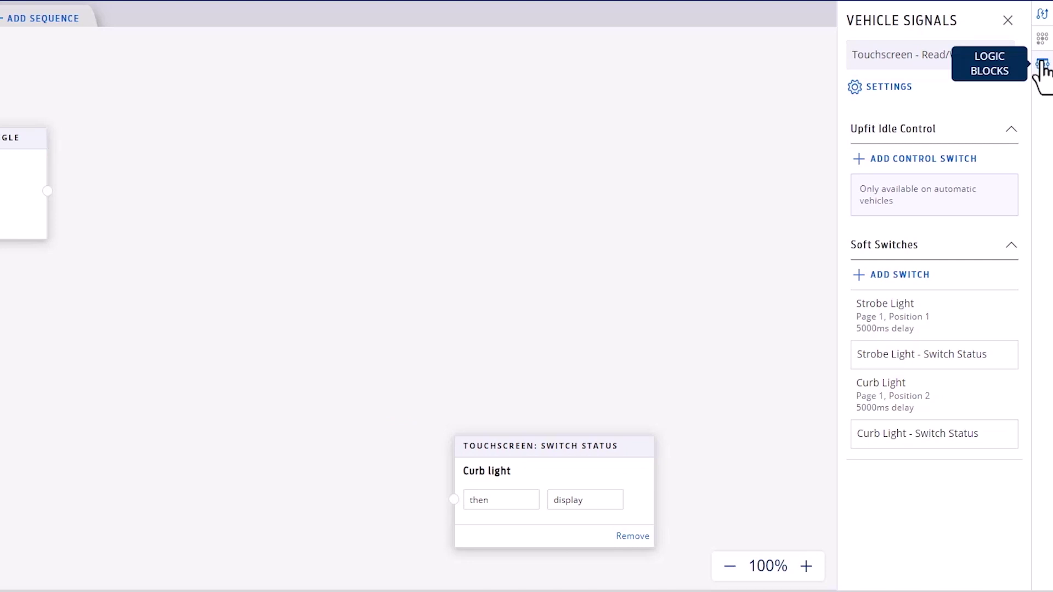
Add a Timer Block set to 30 with a 1s unit and connect the Curb Light toggle to its Set clock input
click(1042, 65)
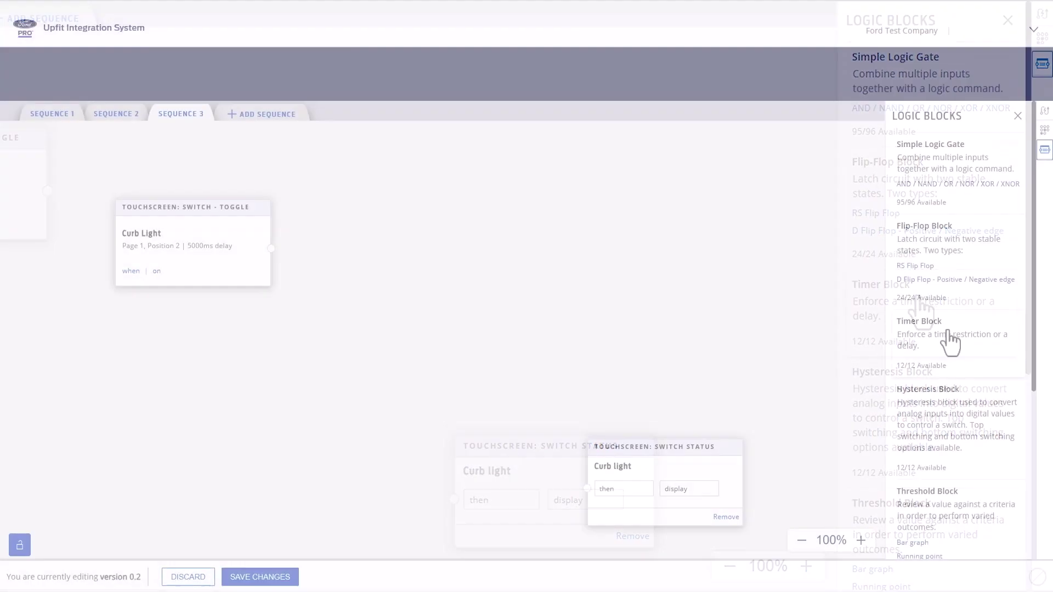
drag(949, 342, 371, 215)
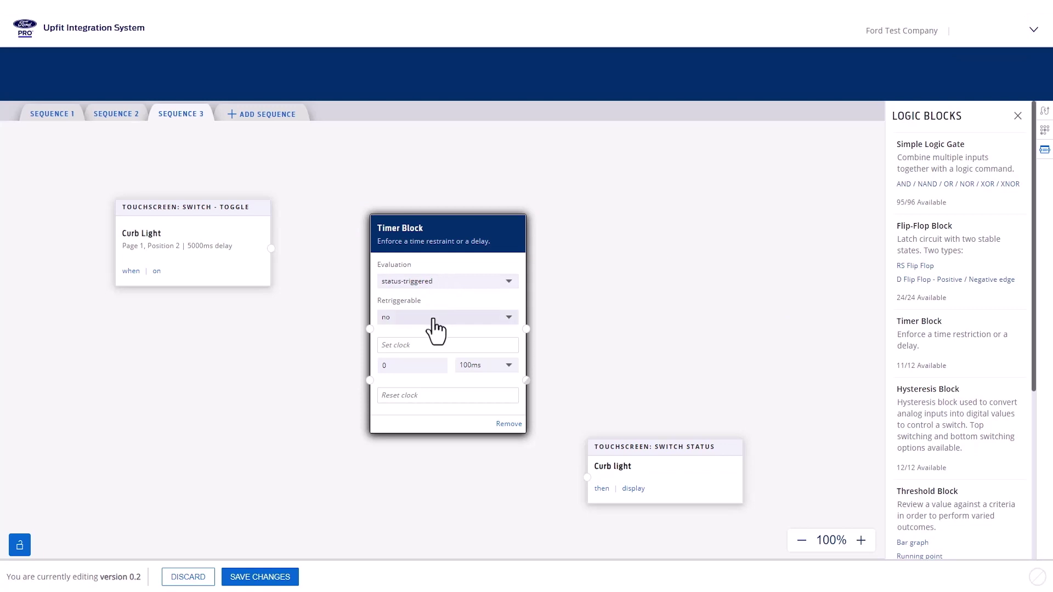
click(473, 367)
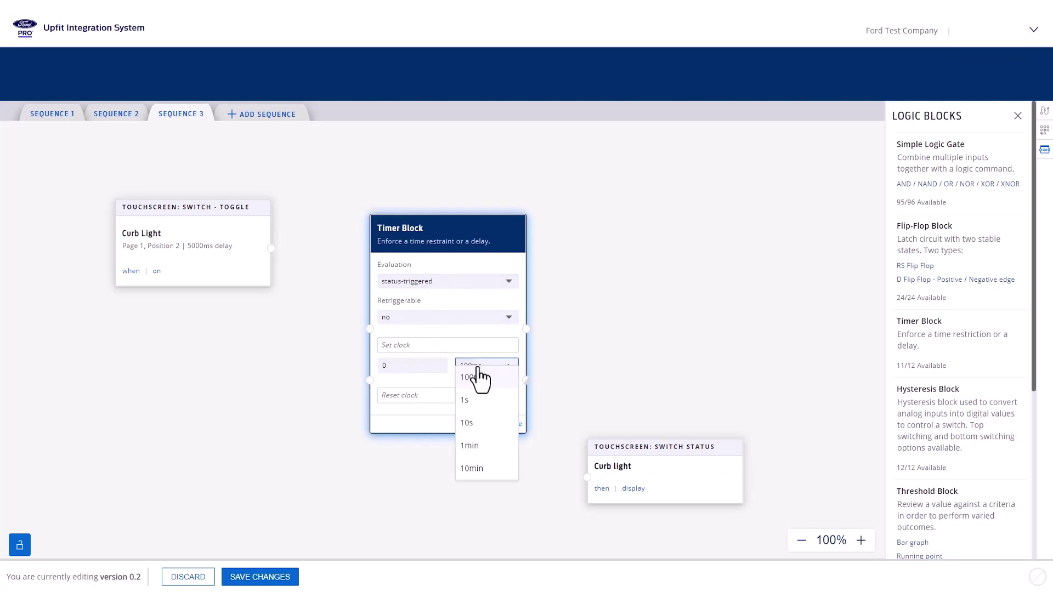
click(481, 400)
click(408, 369)
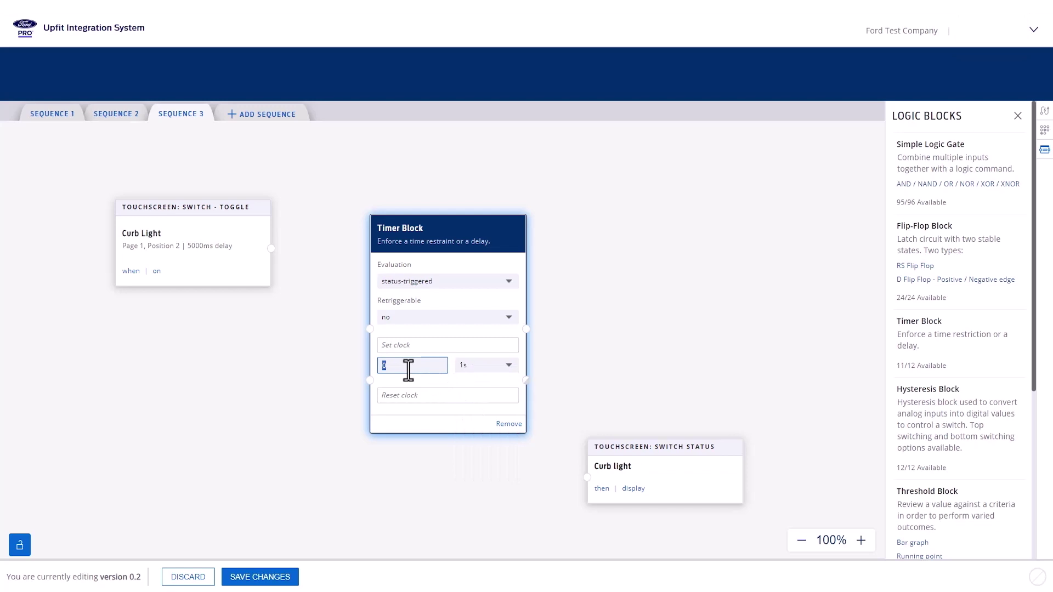
text(30)
click(602, 324)
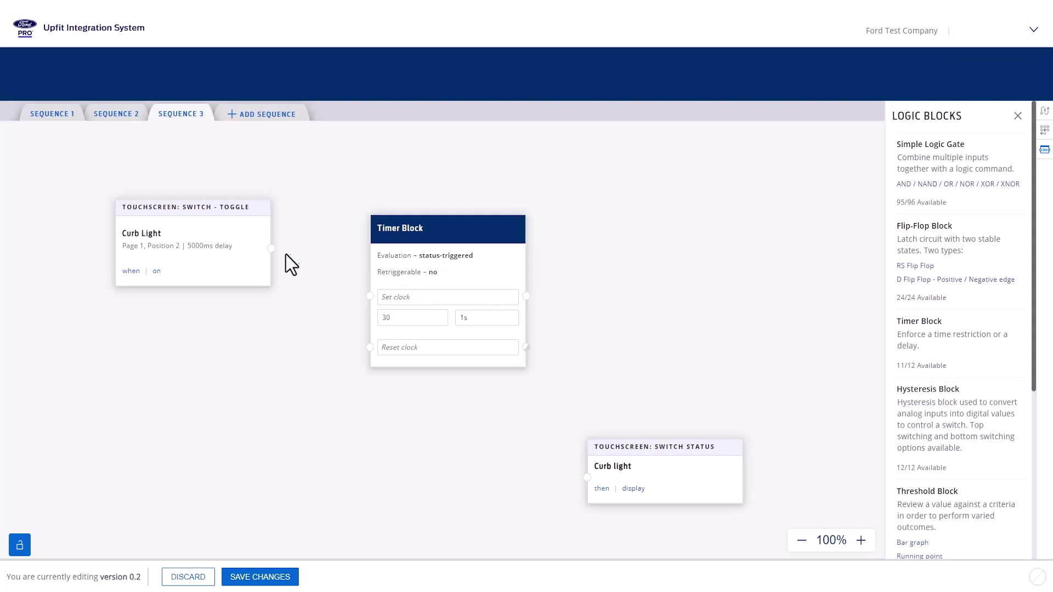
drag(271, 250, 371, 300)
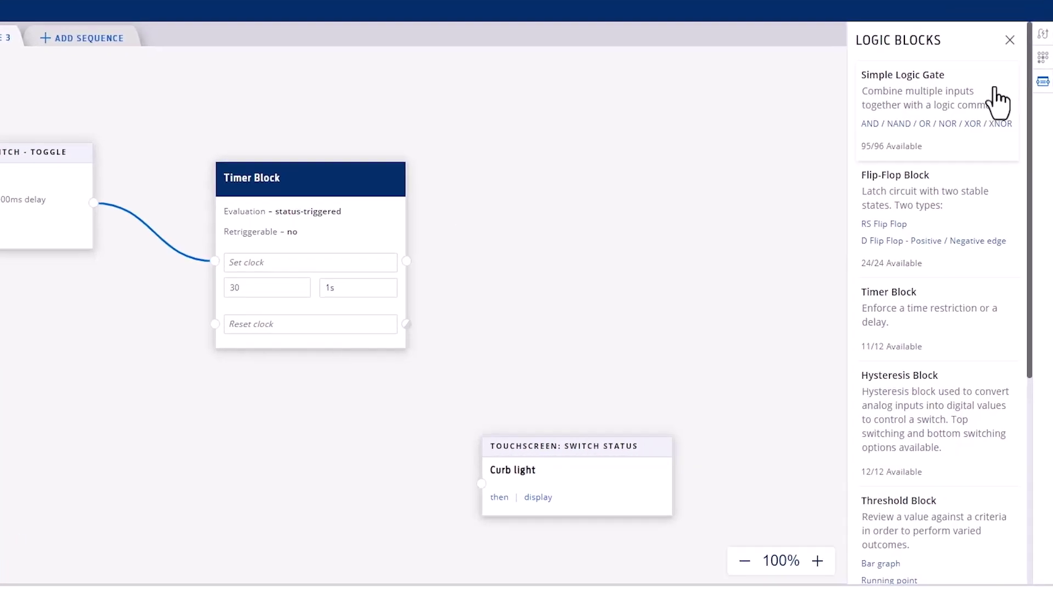
Name the Connector 2, pin 7 high side power output "Curb Light"
click(1043, 39)
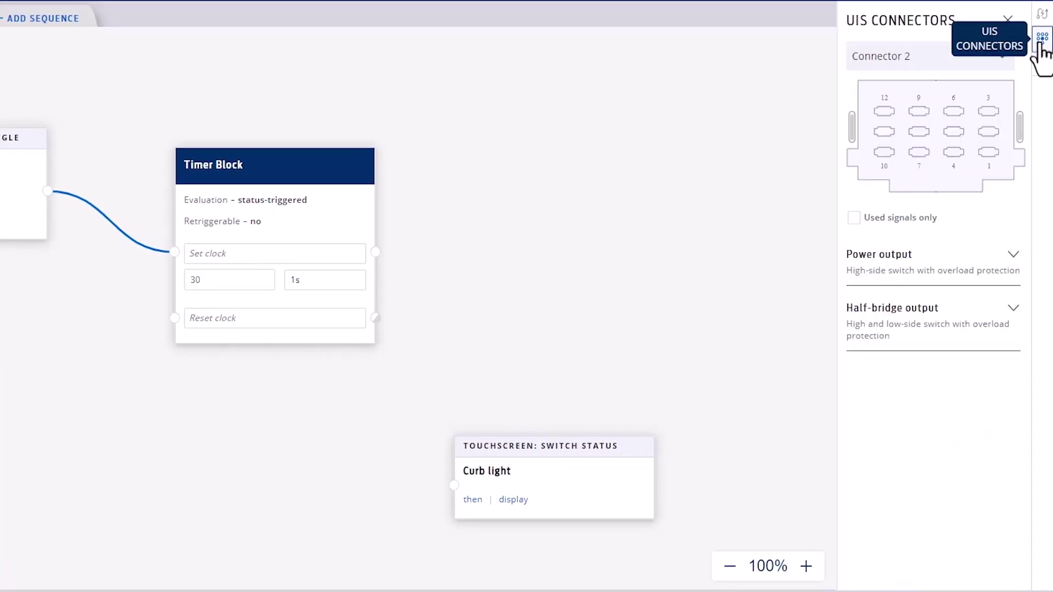
click(972, 255)
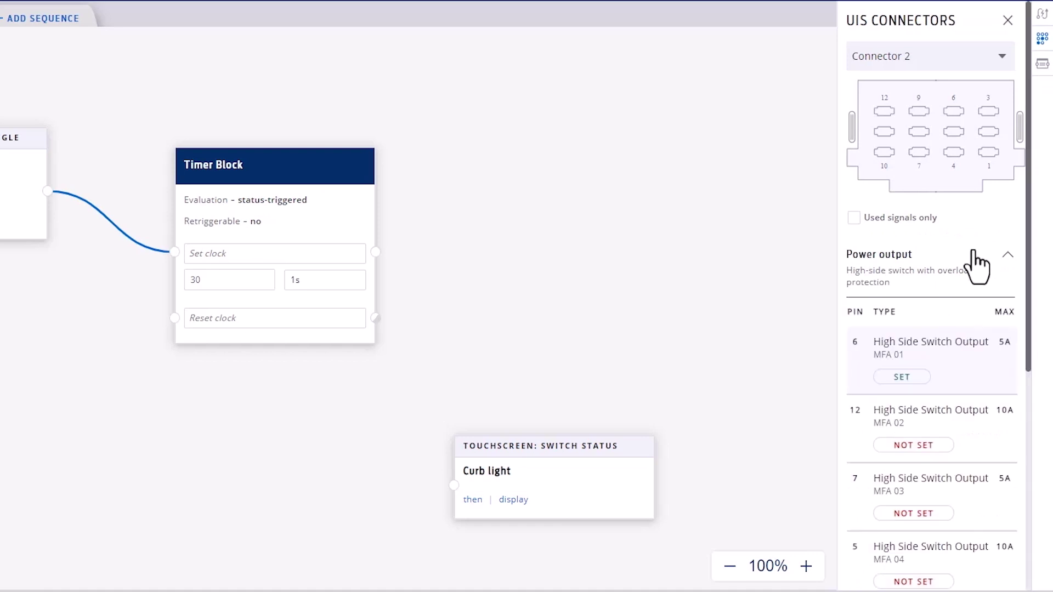
click(966, 506)
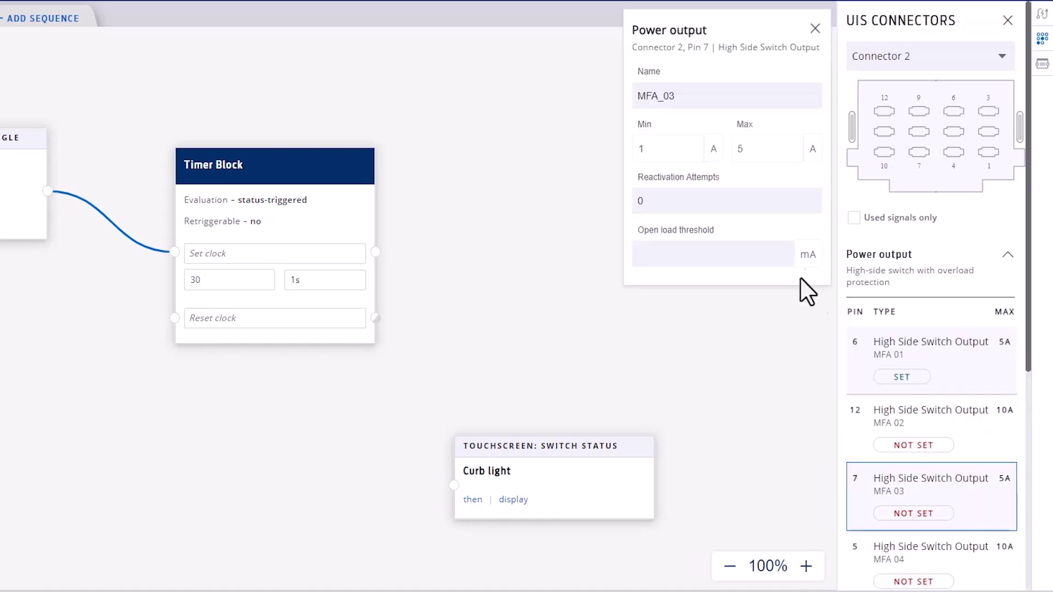
key(ctrl+a)
text(Curb Light)
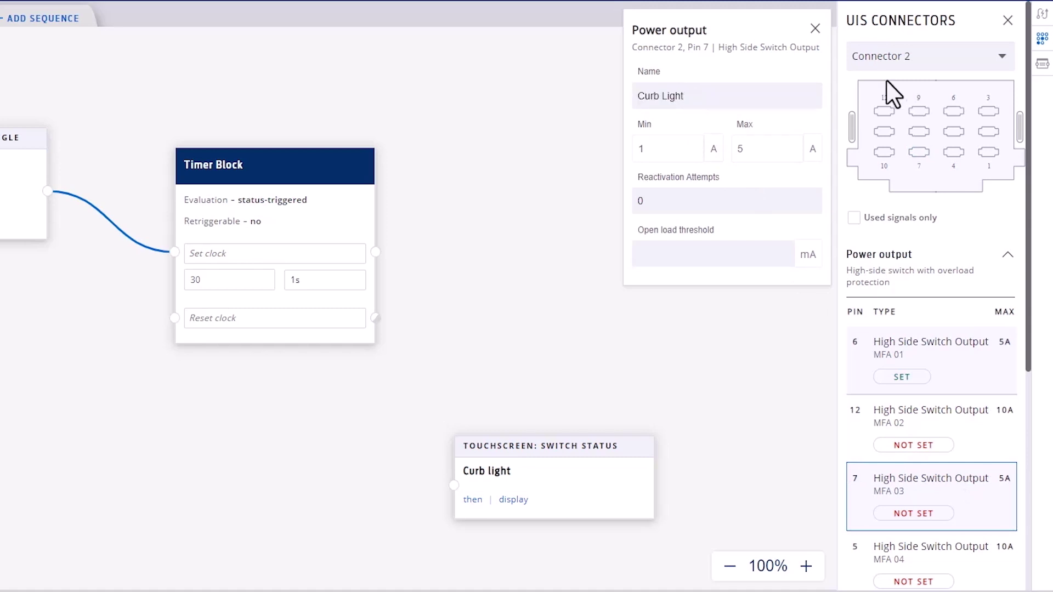
click(816, 29)
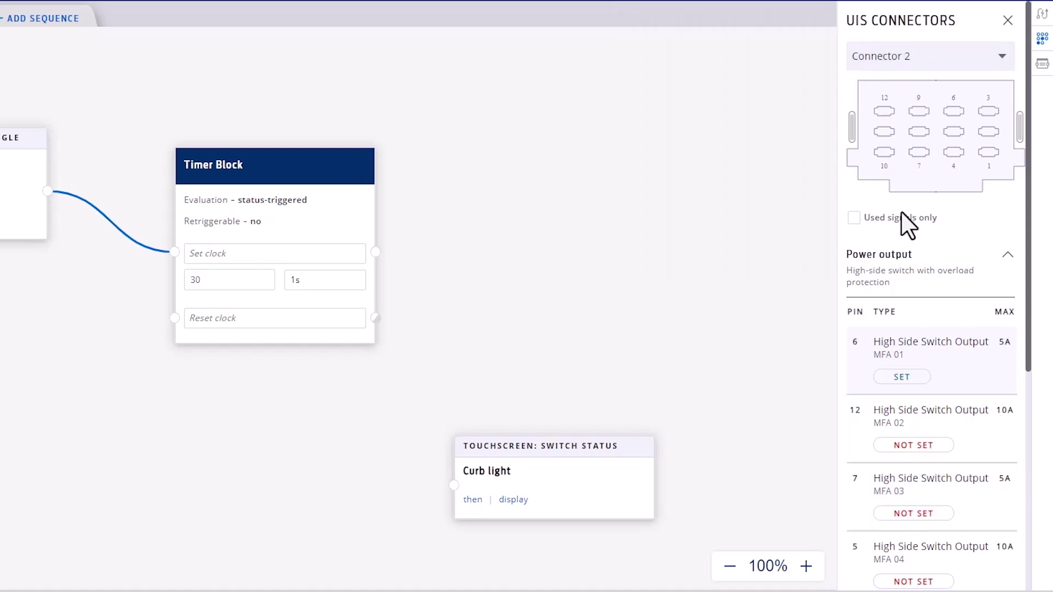
Place the pin 7 Curb Light power output right of the timer and its feedback block with Status below the timer
drag(907, 503, 696, 300)
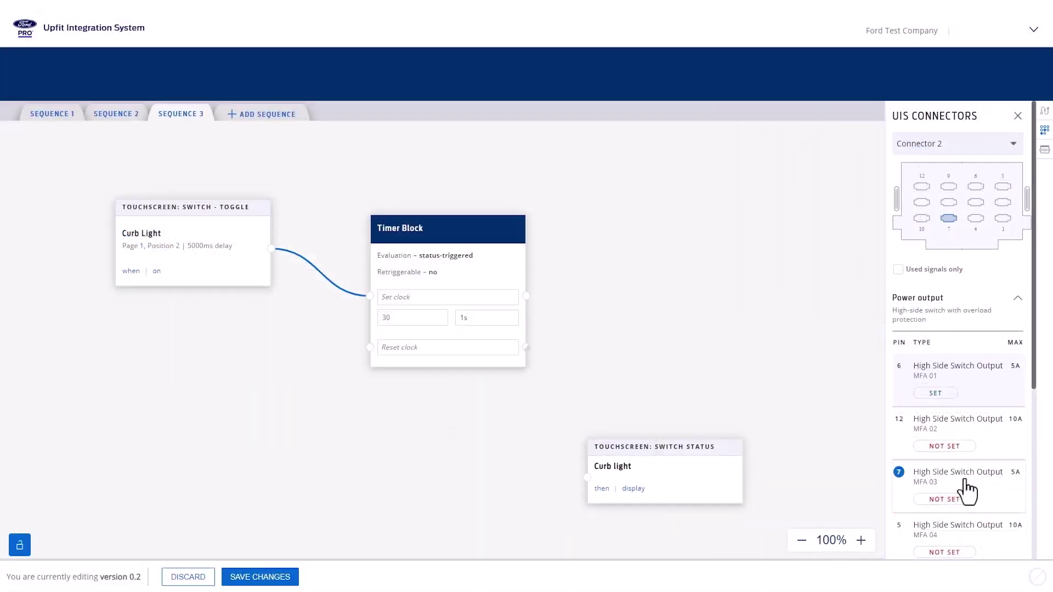
drag(775, 332, 618, 207)
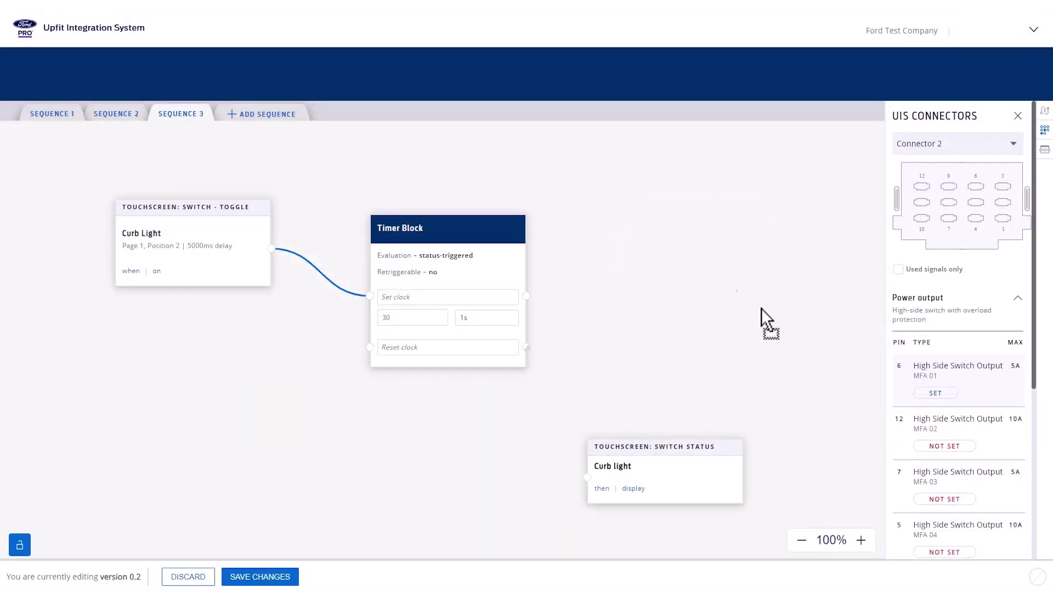
drag(957, 466, 431, 420)
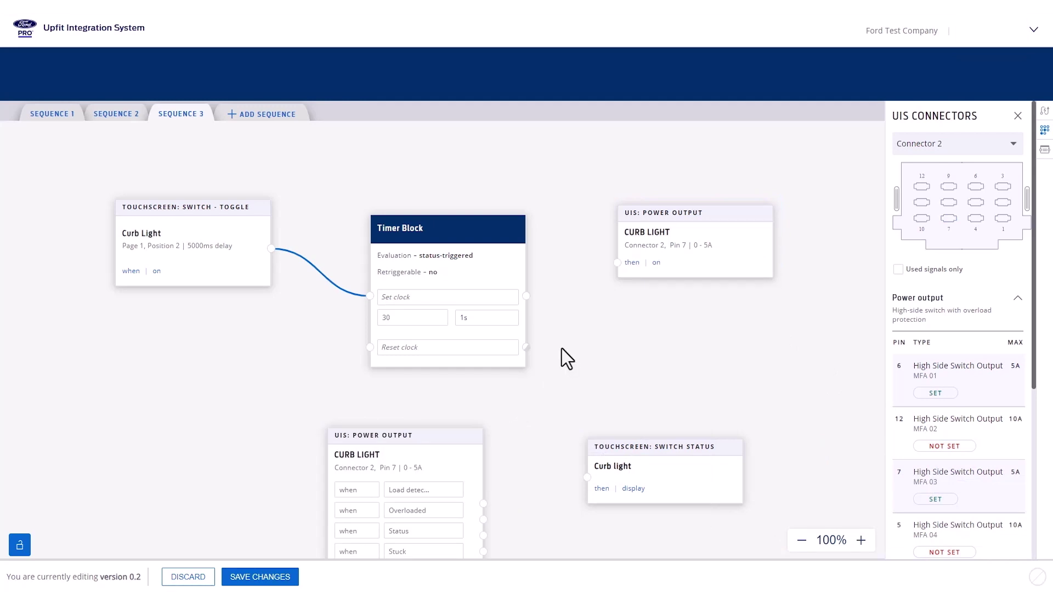
Connect the timer's upper output to the Curb Light power output and its Status to the switch status block, and save the changes
drag(527, 297, 616, 264)
drag(483, 516, 586, 478)
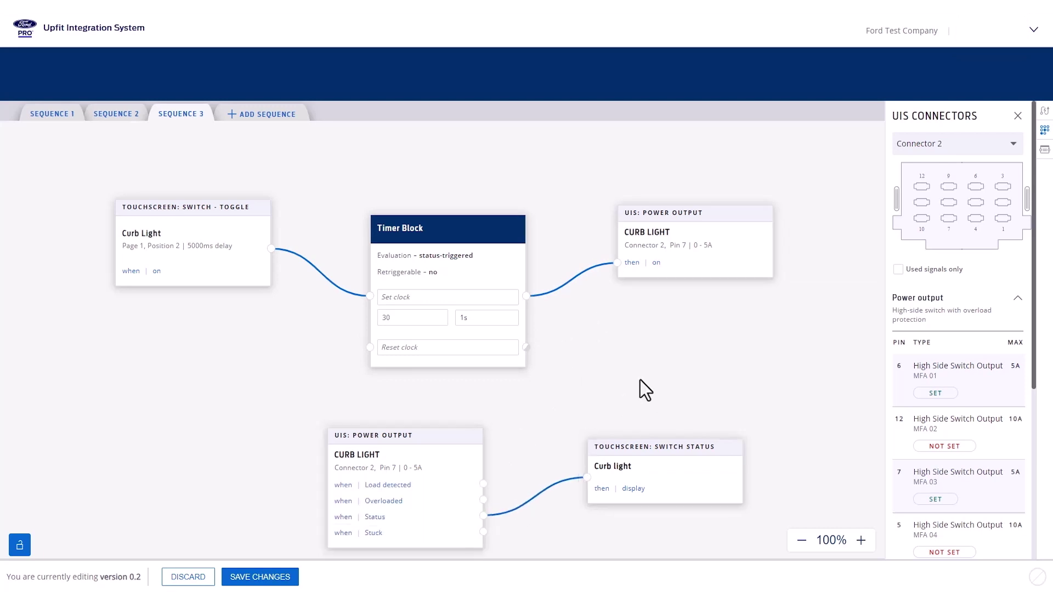
click(260, 577)
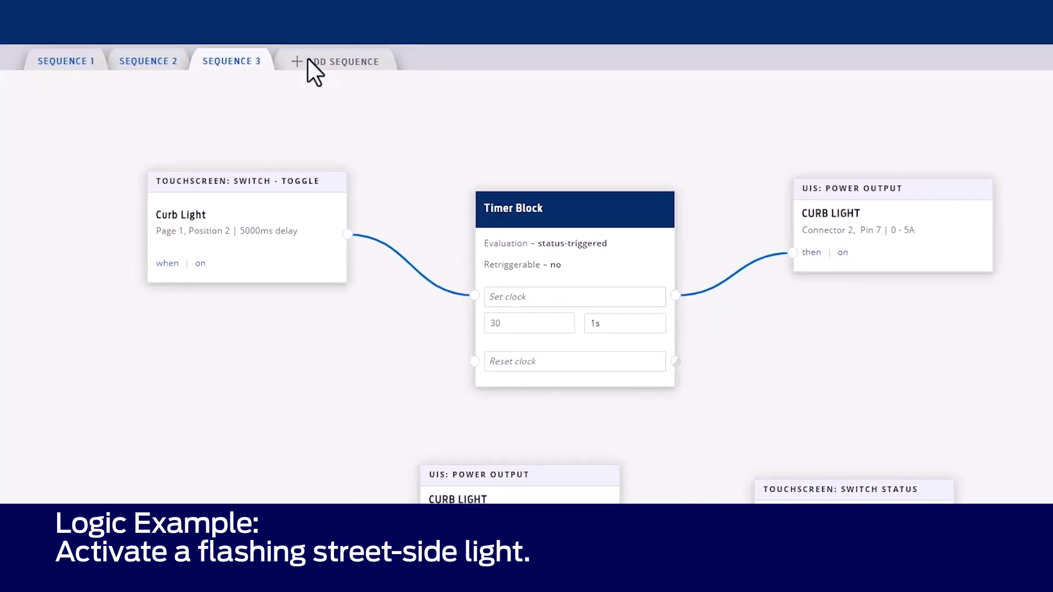
Add a fourth sequence and create a third soft switch among the Touchscreen - Read/Write vehicle signals
click(308, 60)
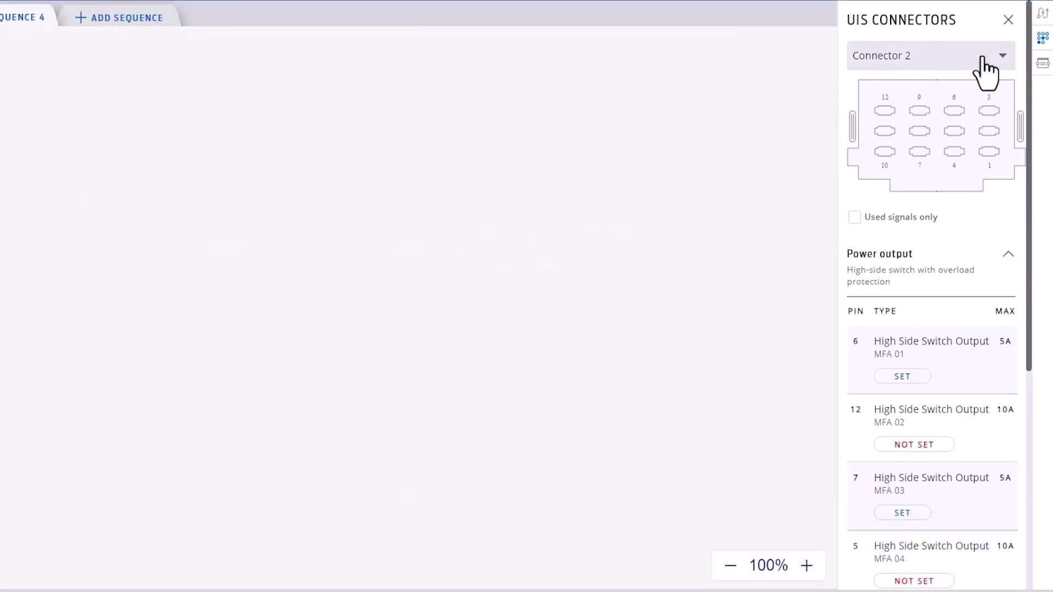
click(1045, 19)
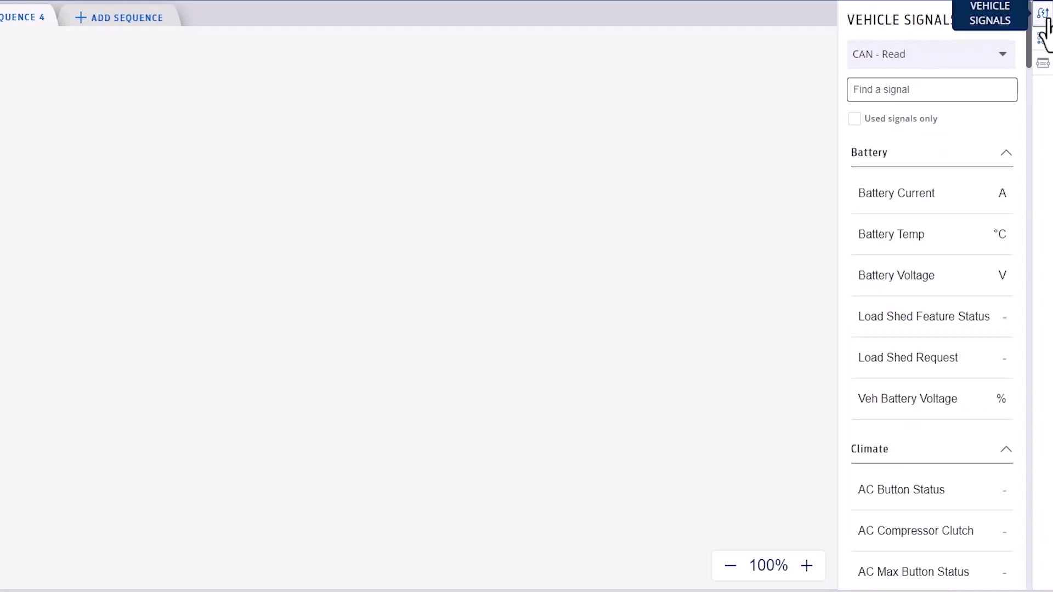
click(993, 55)
click(946, 139)
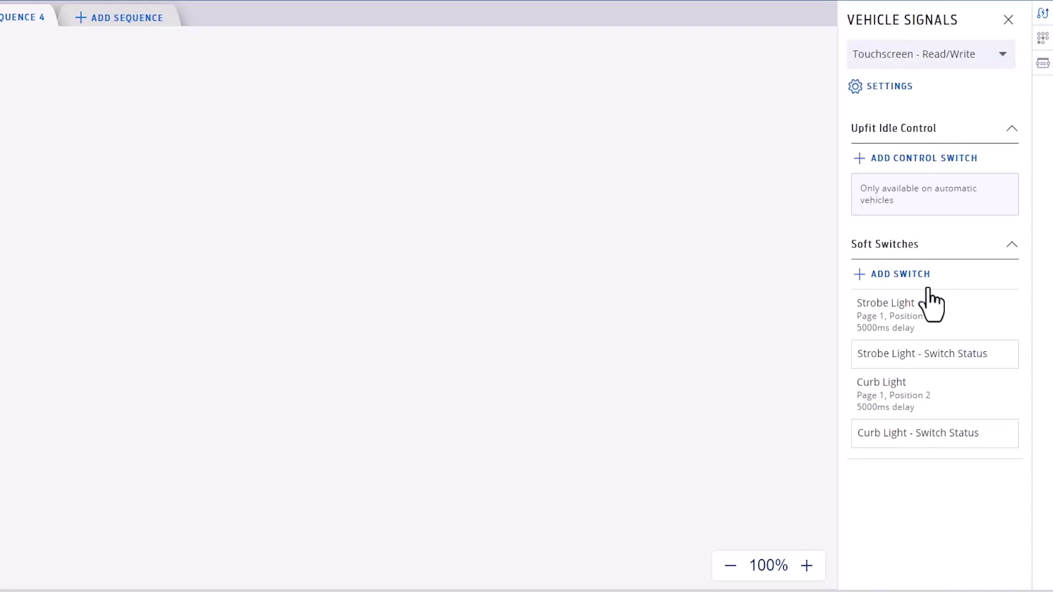
click(860, 274)
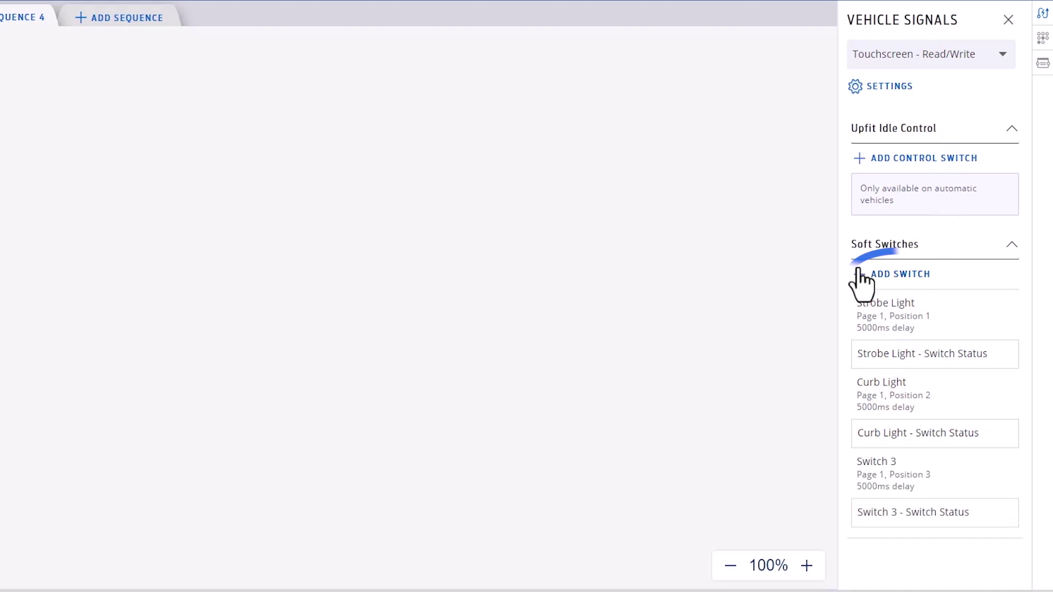
Name the third soft switch "Street Light" and give it the Working light icon
click(884, 475)
key(ctrl+shift+Left)
key(ctrl+shift+Left)
text(Street Light)
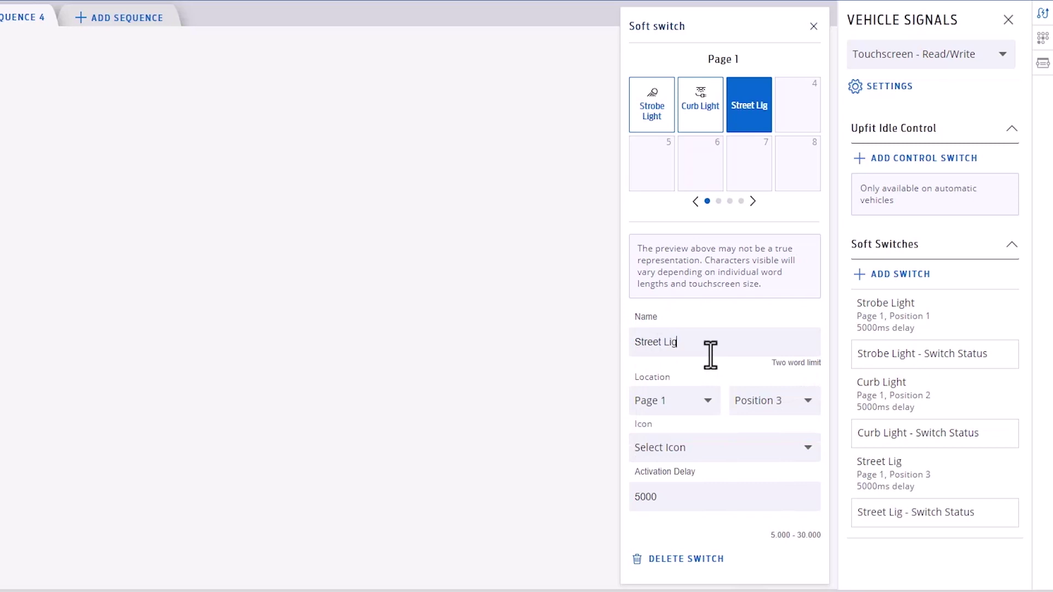
click(712, 450)
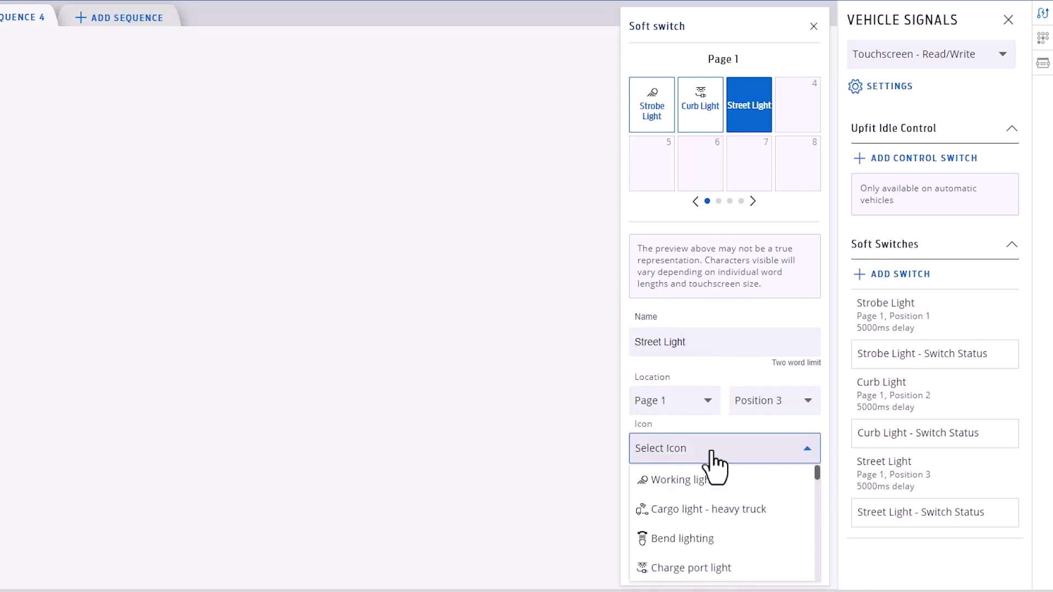
click(712, 482)
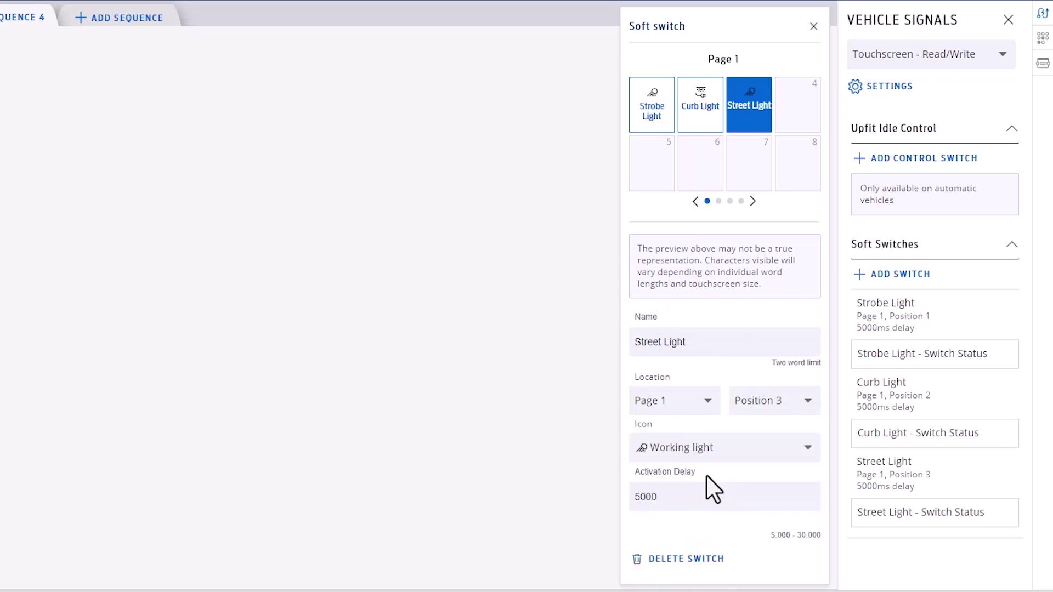
click(814, 27)
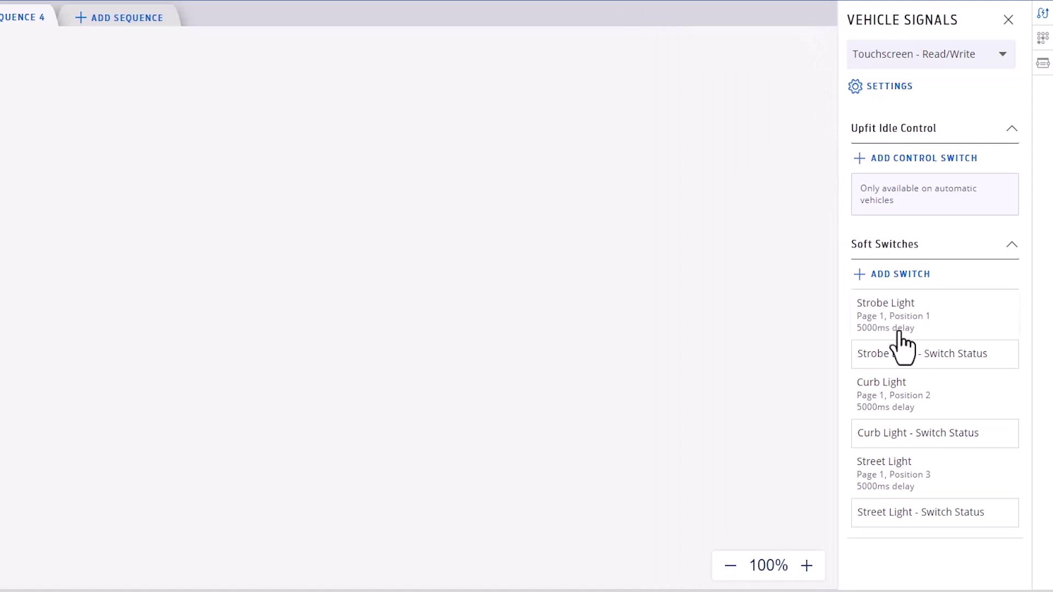
Place the Street Light toggle switch at the sequence's upper left and its switch status block at the lower right
drag(912, 477, 0, 126)
drag(134, 199, 122, 195)
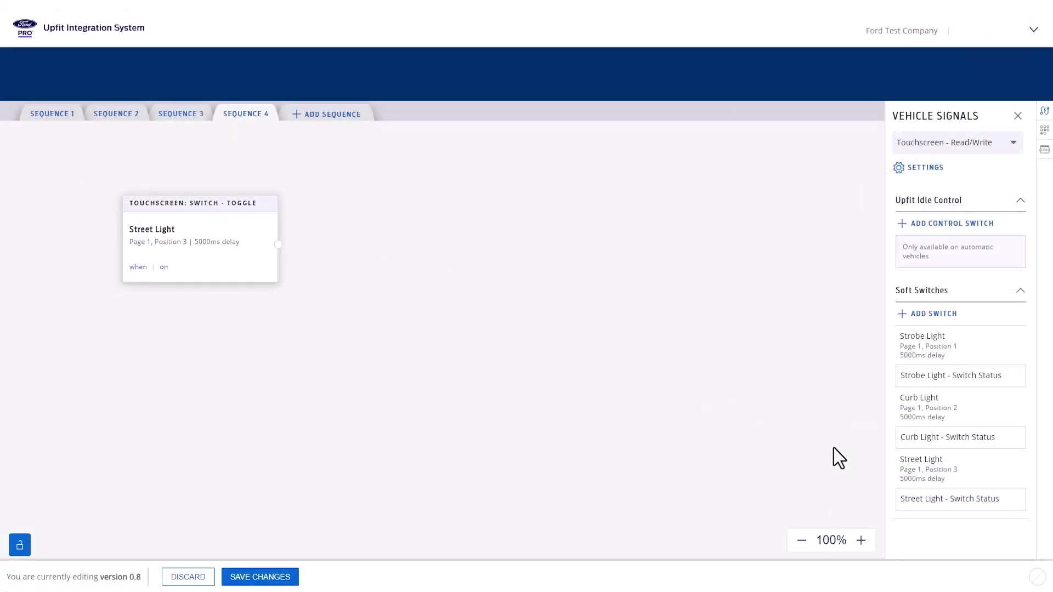
drag(957, 499, 696, 464)
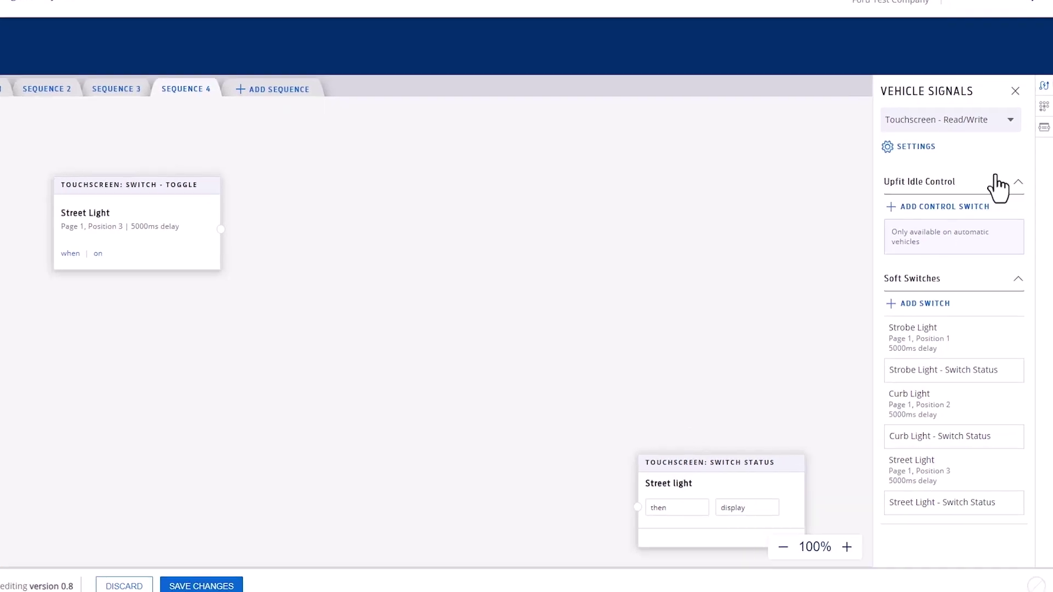
Name the Connector 3, pin 32 PWM output "Street Light"
click(1042, 39)
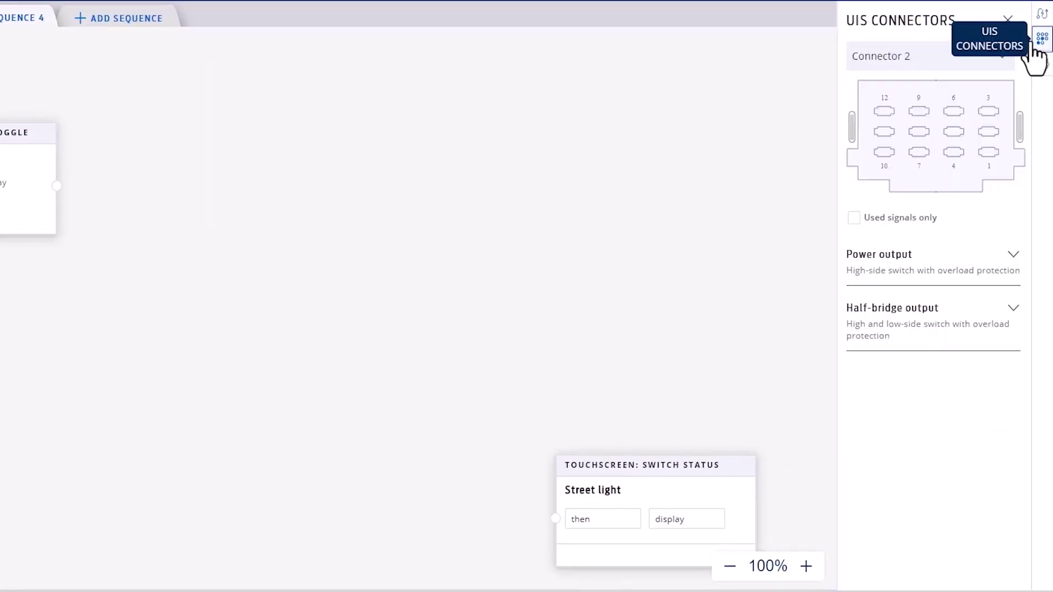
click(1004, 59)
click(967, 118)
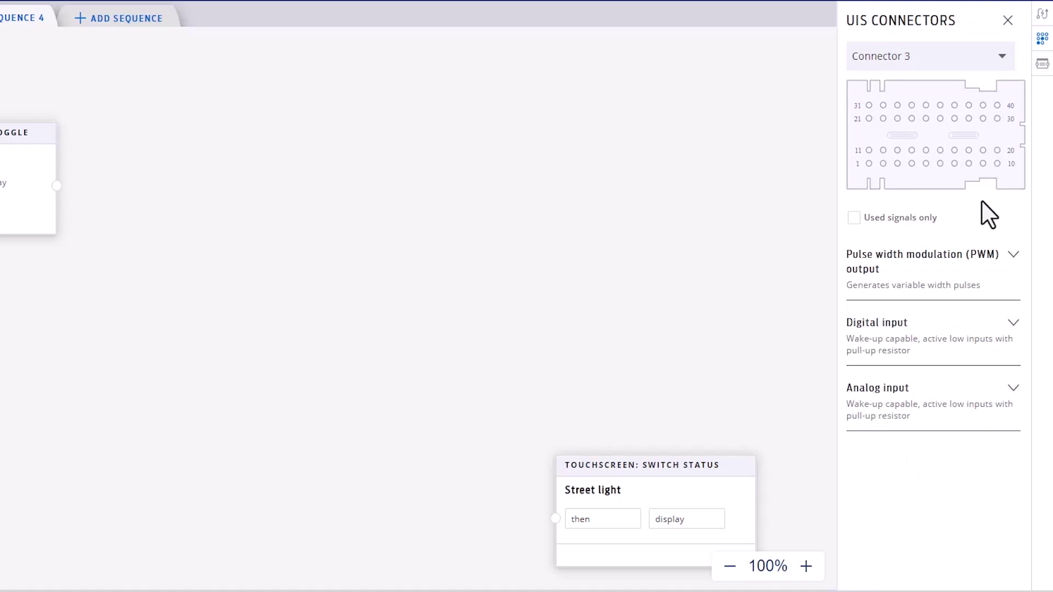
click(979, 280)
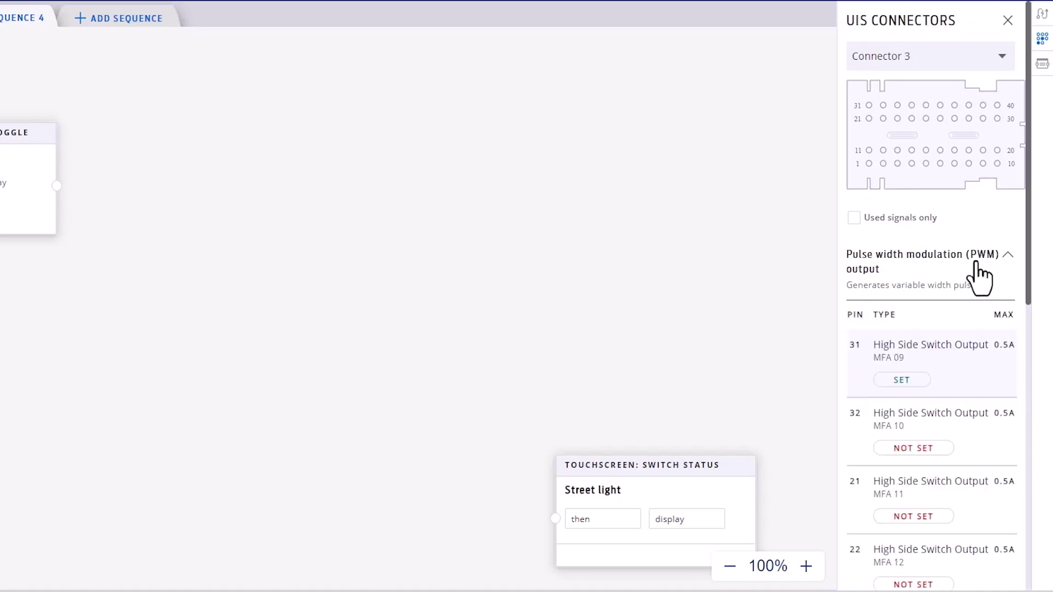
click(968, 438)
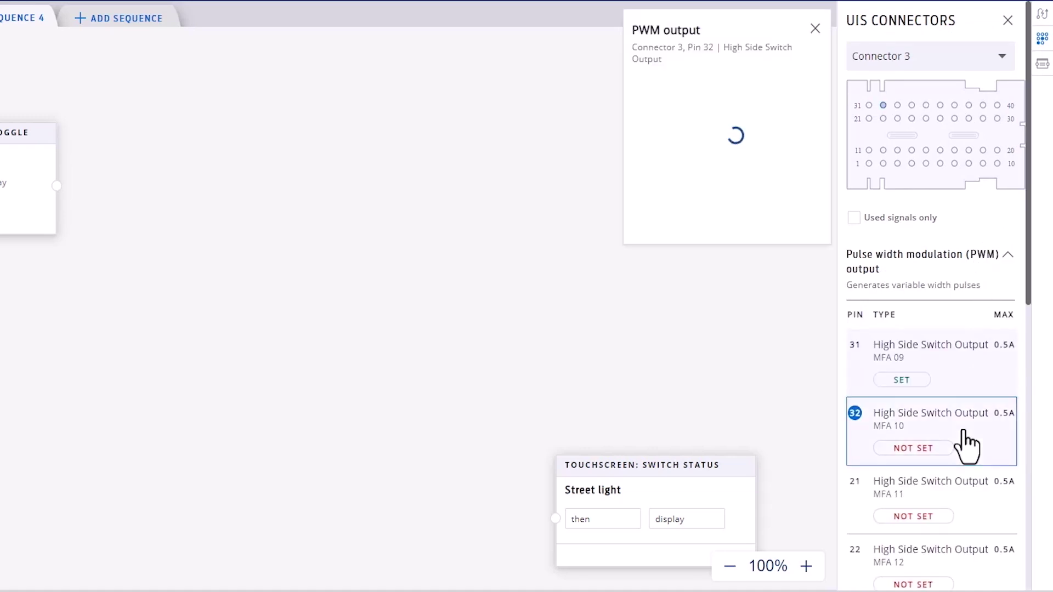
double_click(706, 103)
text(Street Light)
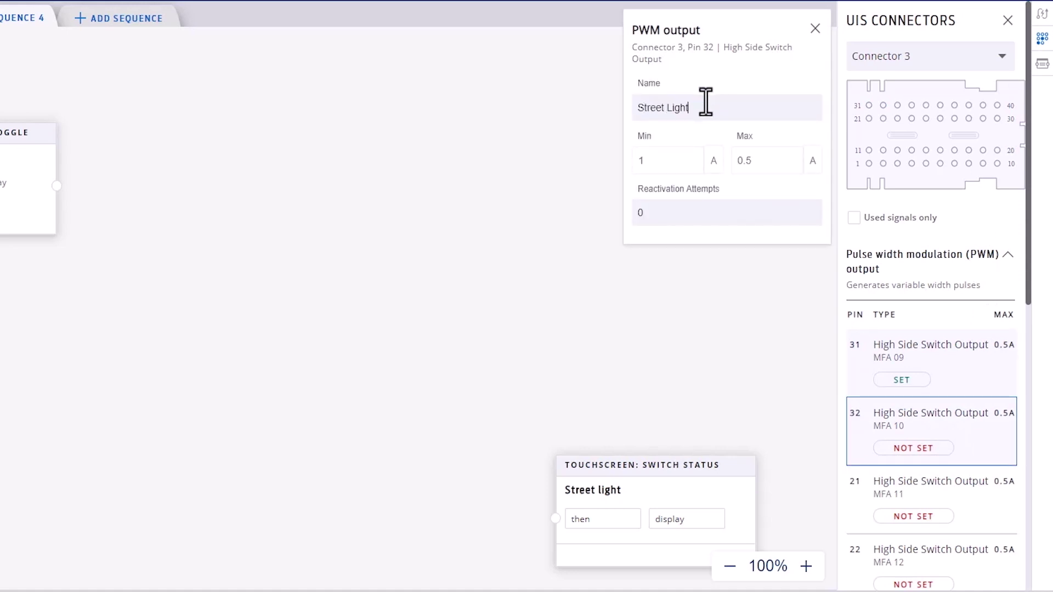
click(815, 30)
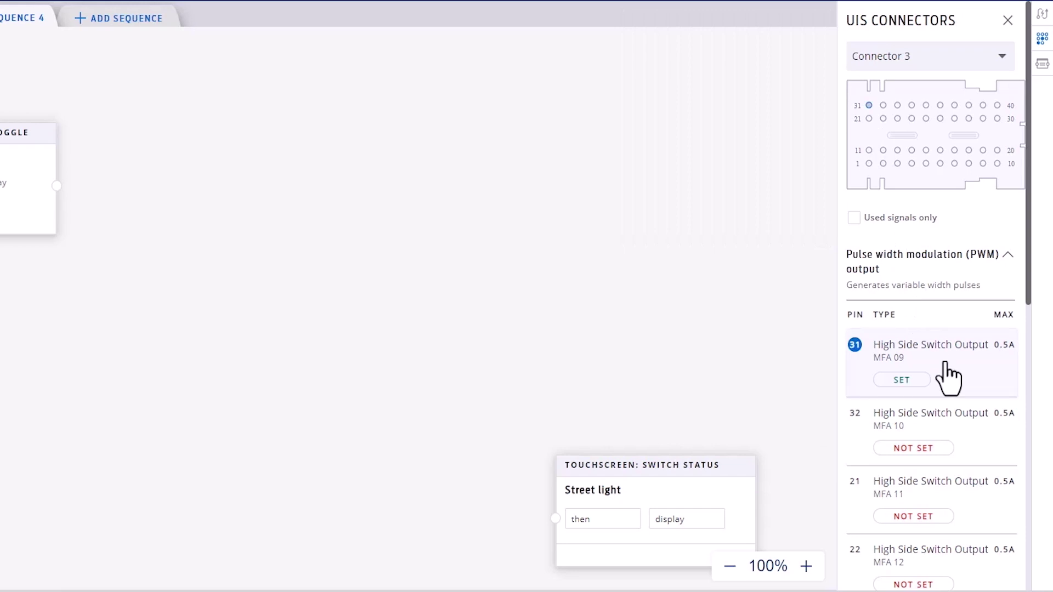
Place the pin 32 Street Light PWM output right of the toggle switch and its feedback block left of the switch status
drag(963, 439, 240, 123)
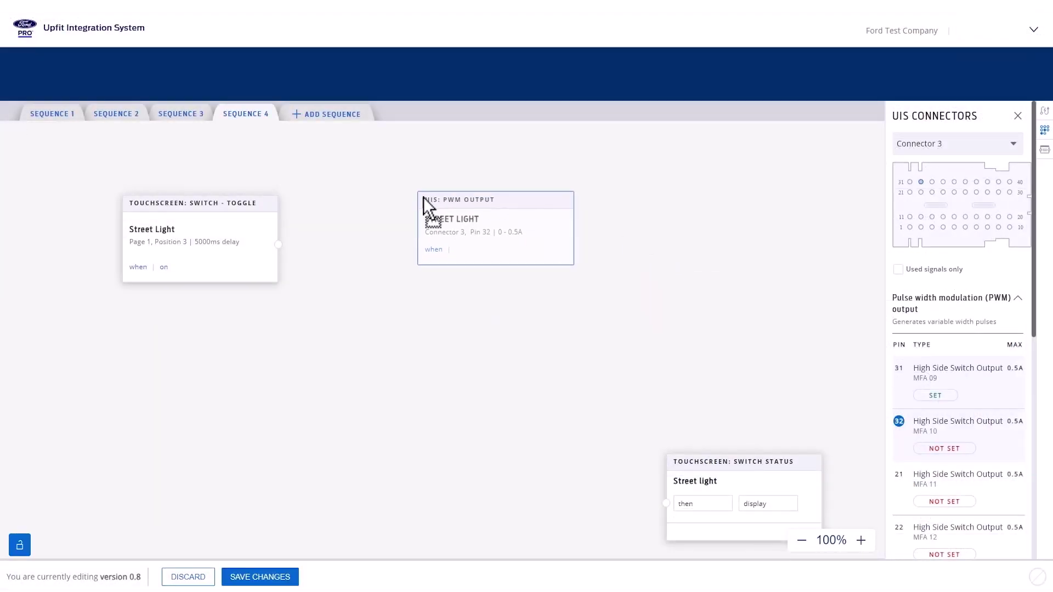
drag(423, 196, 424, 196)
drag(973, 446, 437, 452)
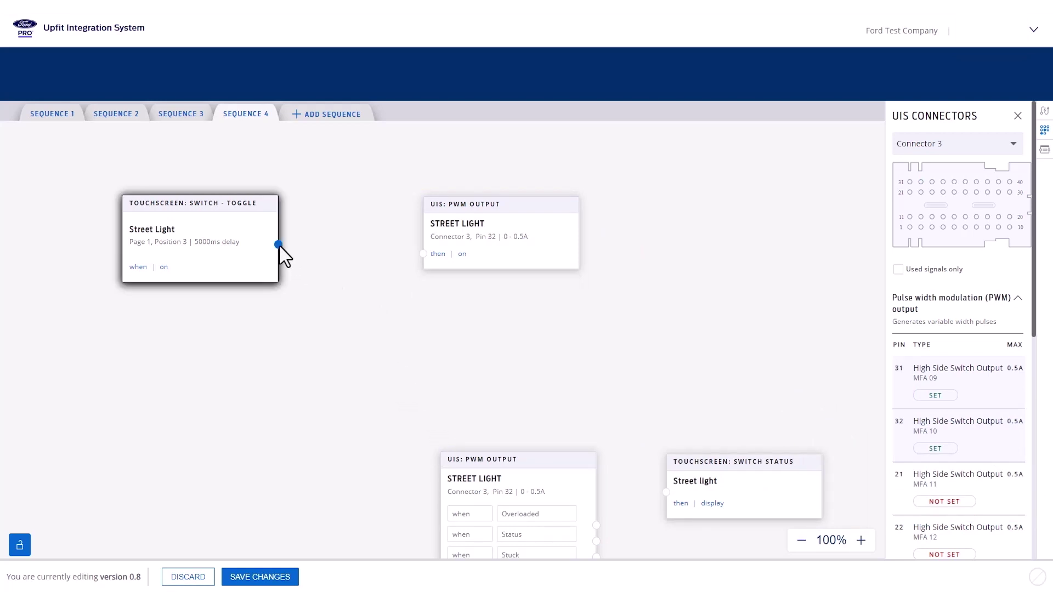
Connect the Street Light toggle switch to the pin 32 PWM output and set that output's modulation to Time
drag(279, 244, 427, 254)
click(546, 242)
click(524, 299)
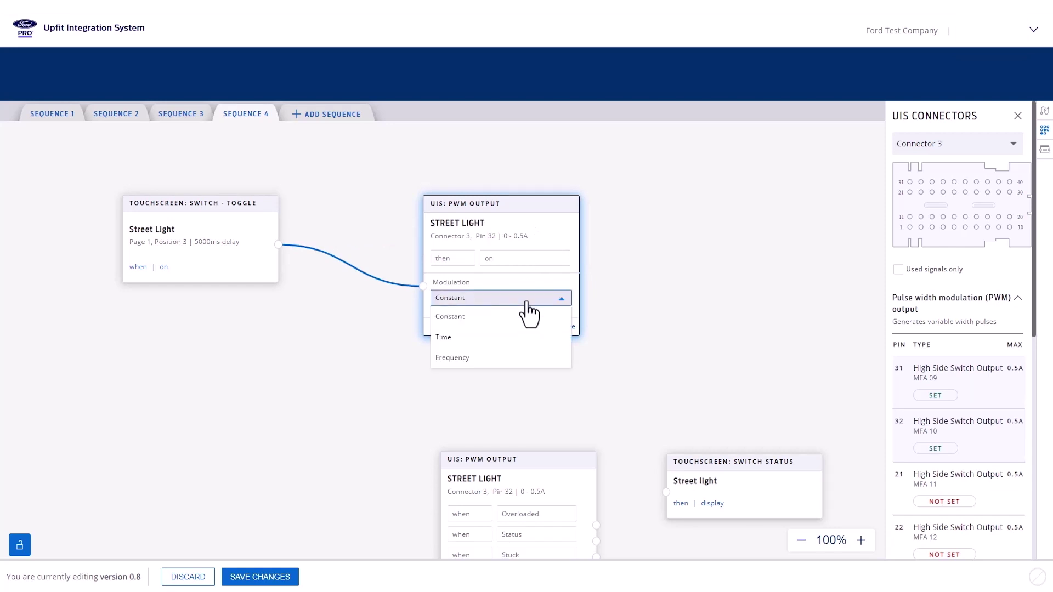
click(502, 339)
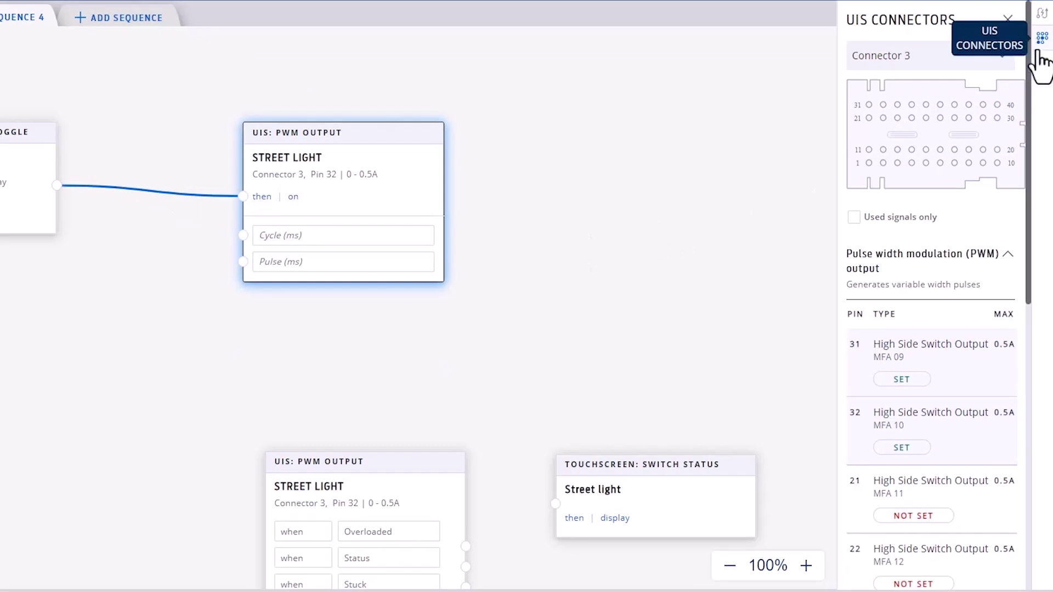
Place a Constant Block below the Street Light toggle switch and set its first two values to 1000 and 500
click(1041, 65)
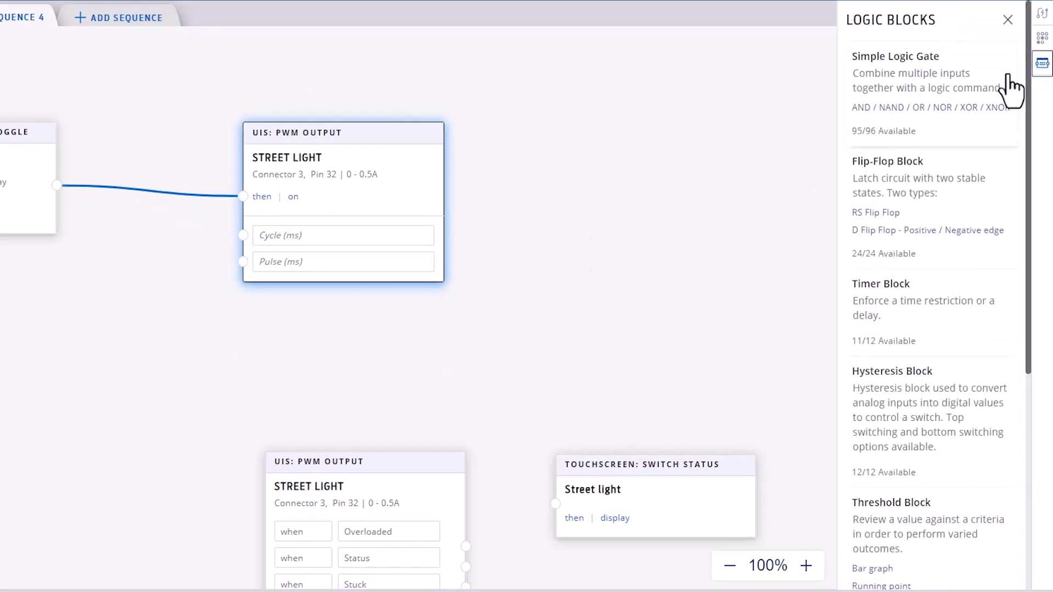
scroll(947, 288, down, 5)
drag(908, 529, 0, 372)
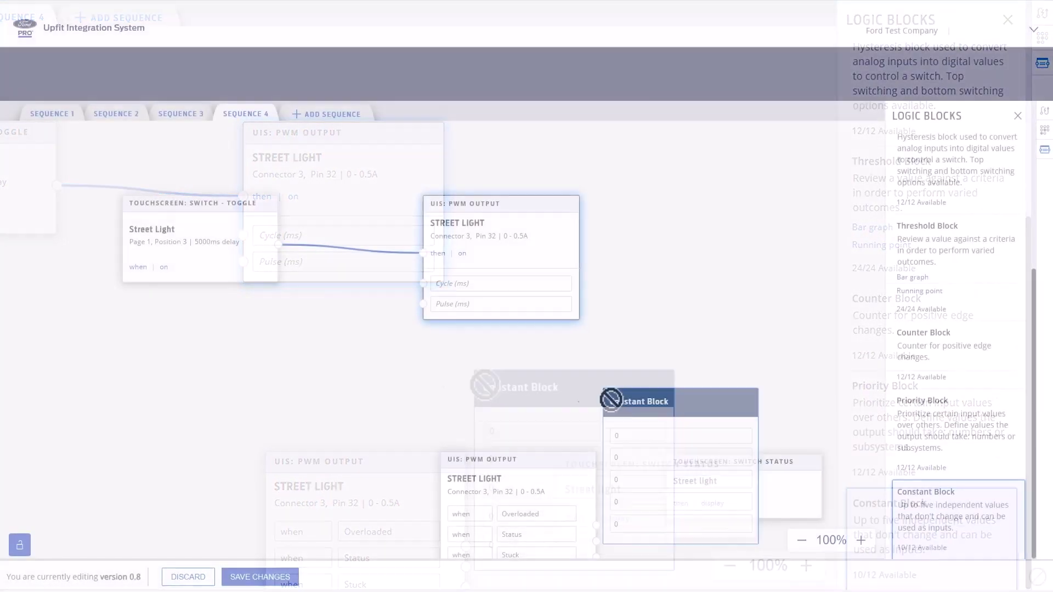
drag(163, 390, 165, 392)
click(195, 423)
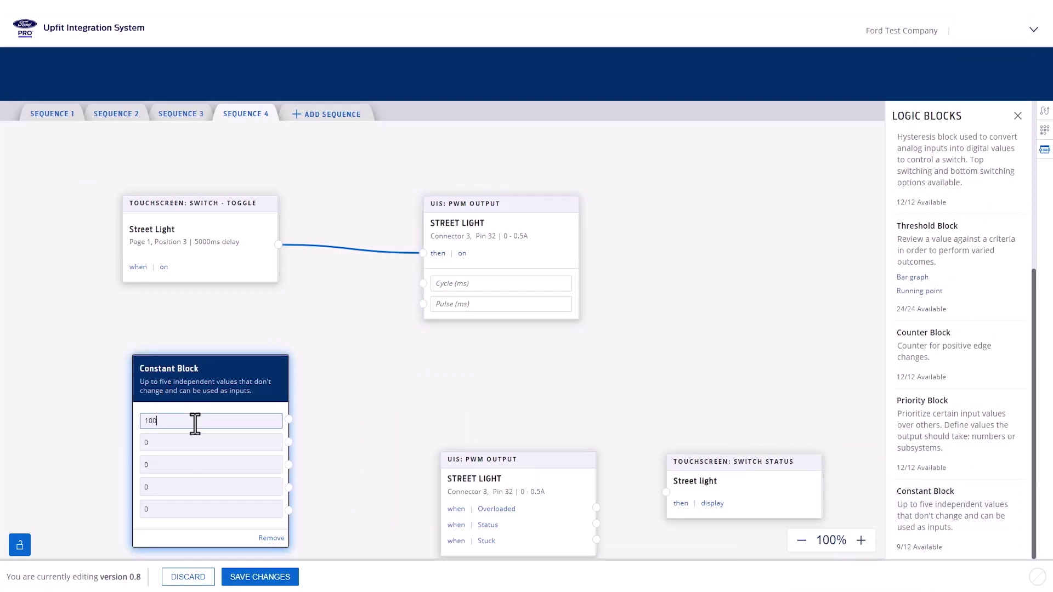
click(176, 442)
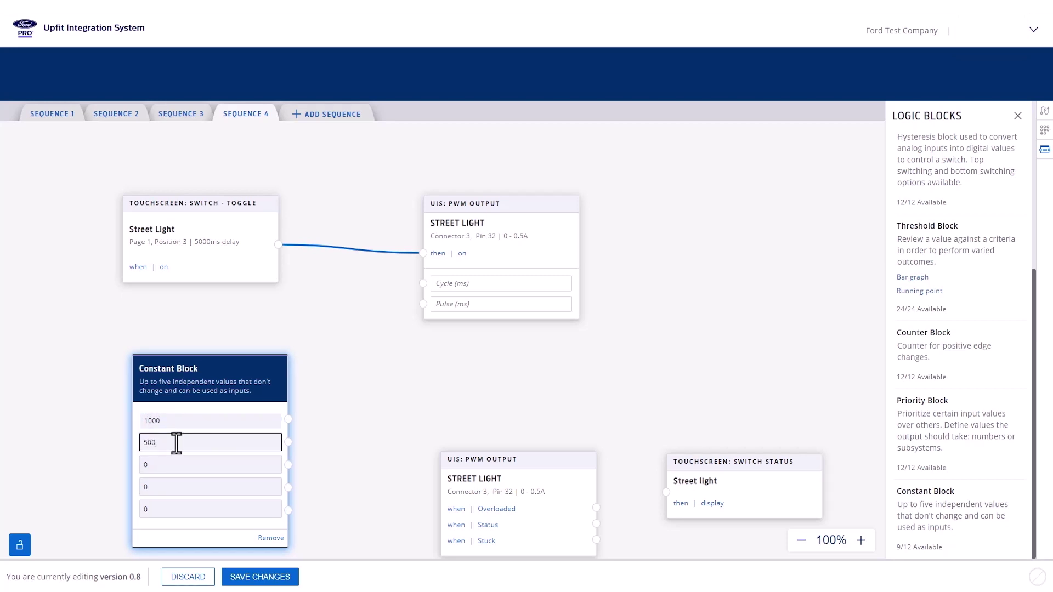
text(500)
Wire the 1000 constant to the Street Light output's Cycle input and the 500 constant to its Pulse input
click(308, 417)
drag(288, 402, 420, 283)
drag(288, 425, 422, 304)
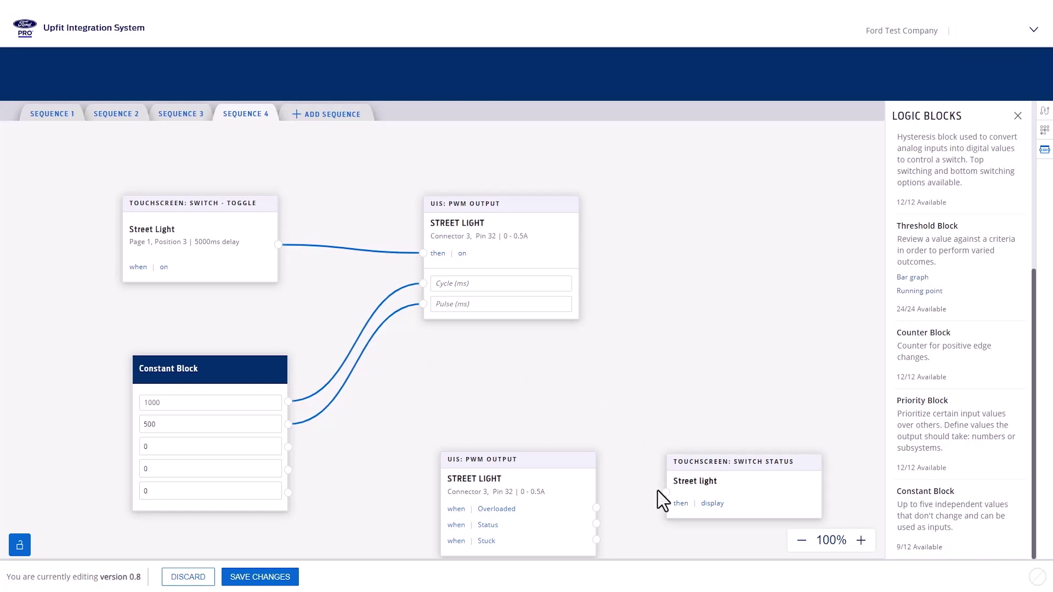
Connect the Street Light feedback block's Status to the switch status block and save the changes
drag(596, 526, 666, 492)
click(273, 580)
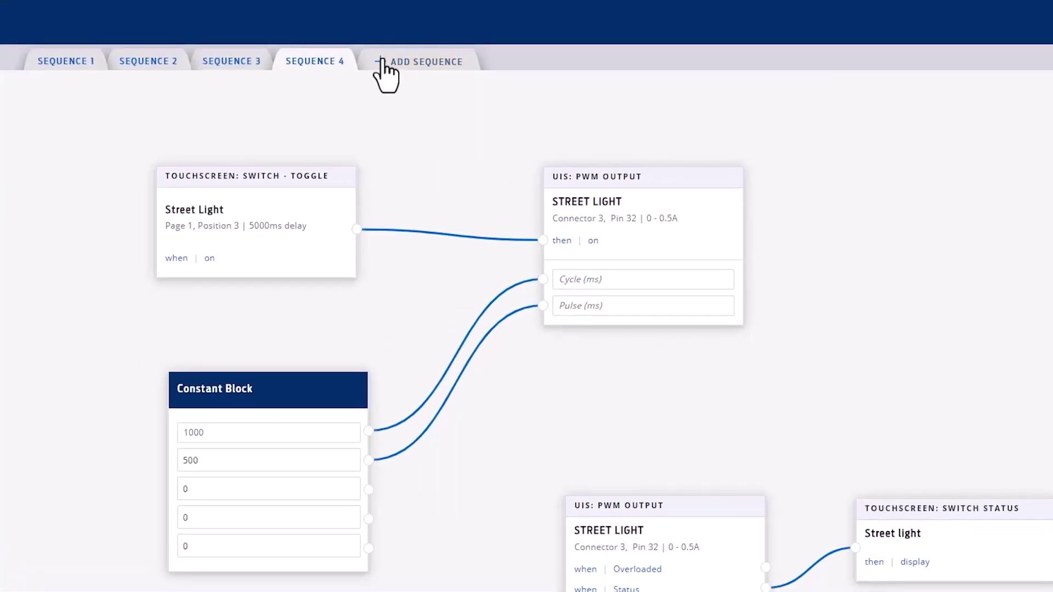
Add a fifth sequence and create a fourth touchscreen soft switch, with its settings open for editing
click(384, 61)
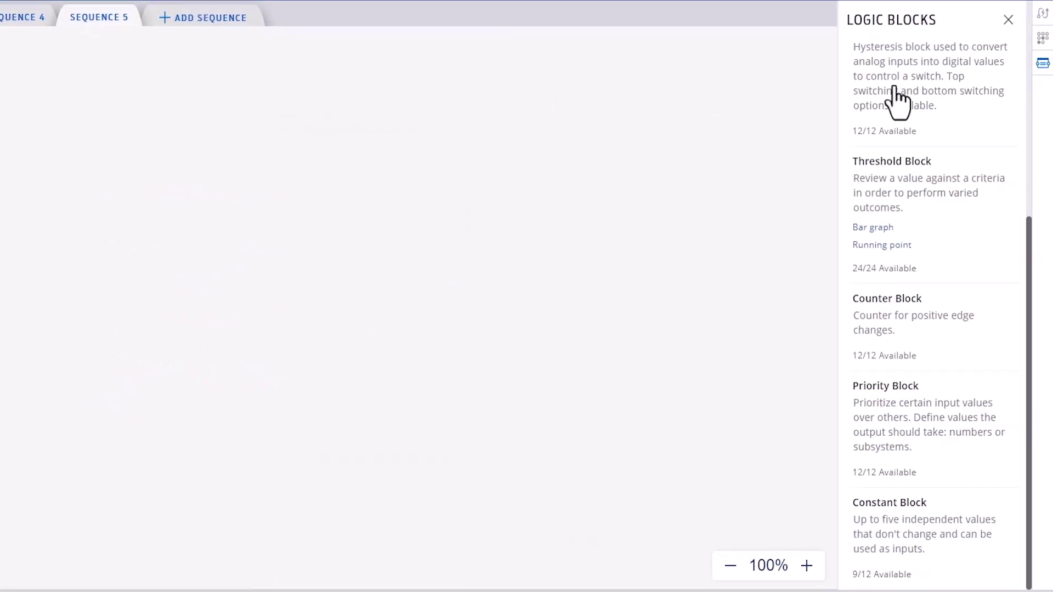
click(1040, 21)
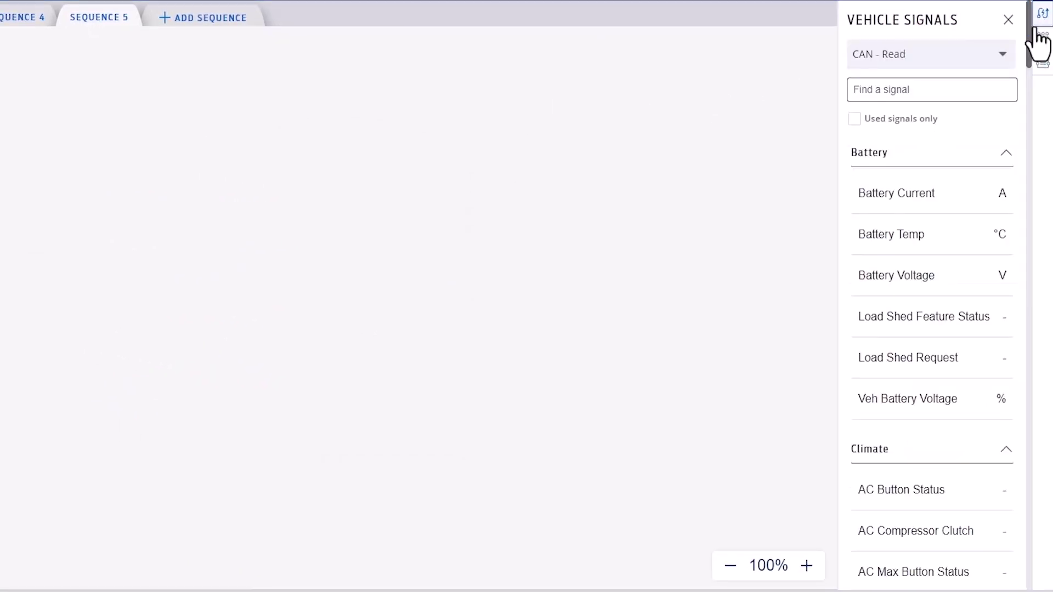
click(1006, 54)
click(950, 138)
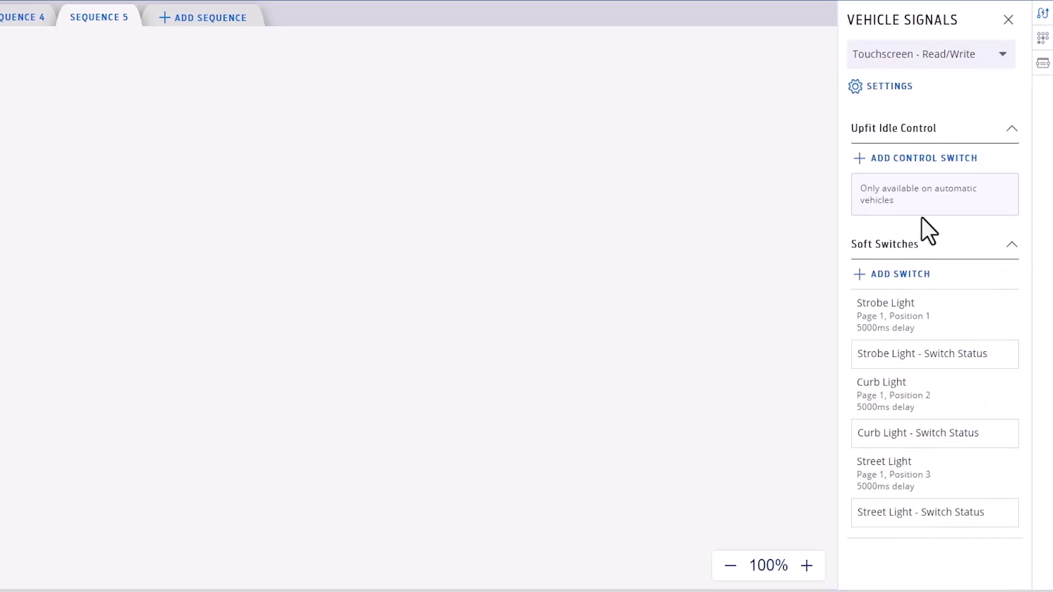
click(873, 272)
click(889, 557)
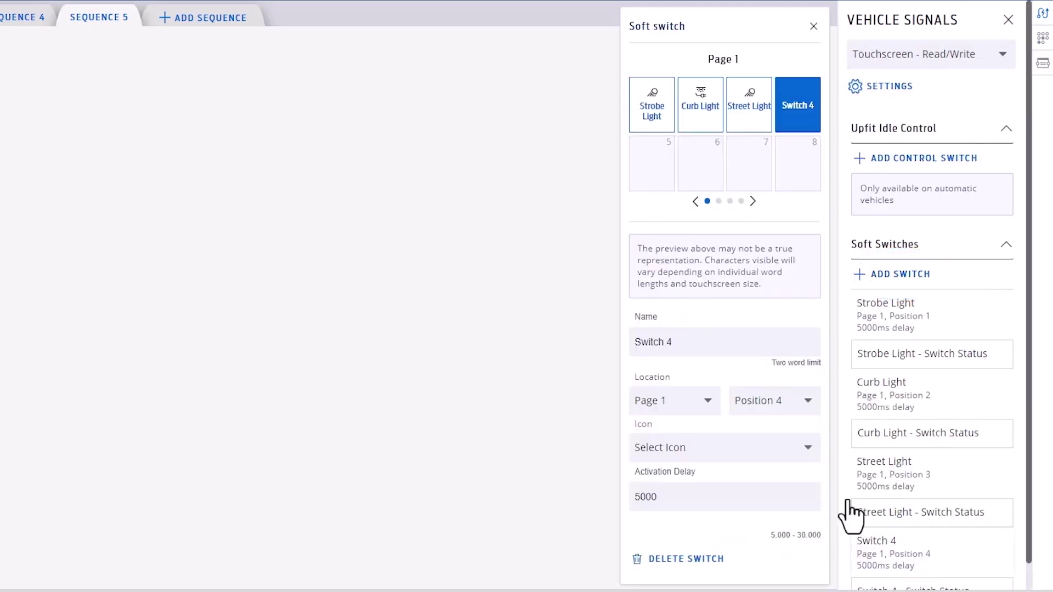
Name the fourth soft switch "Enable Boom Light" and give it the Cargo light - heavy truck icon
triple_click(702, 349)
text(Enable)
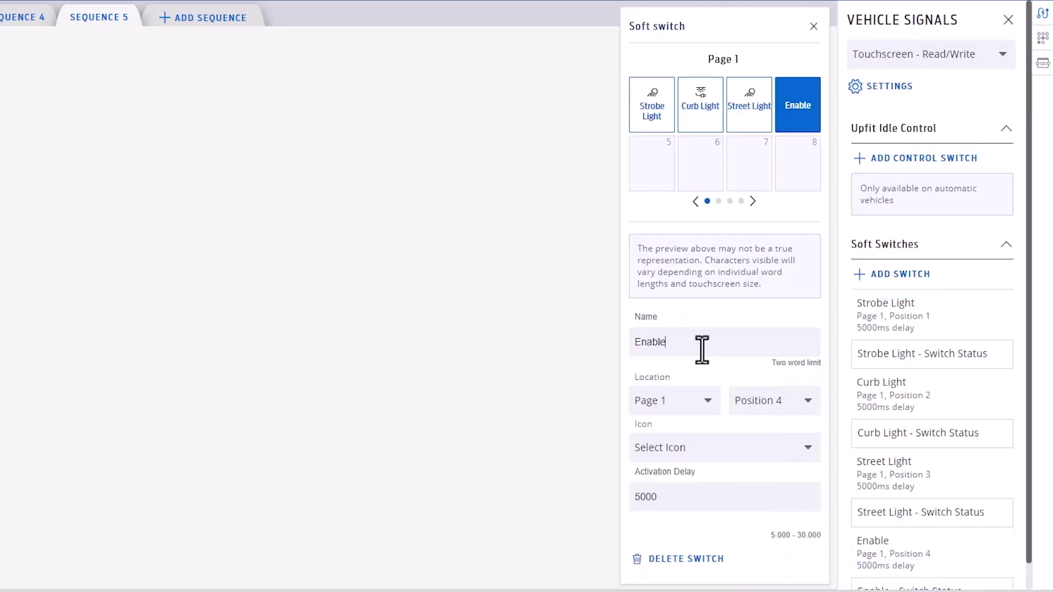
text( Boom Light)
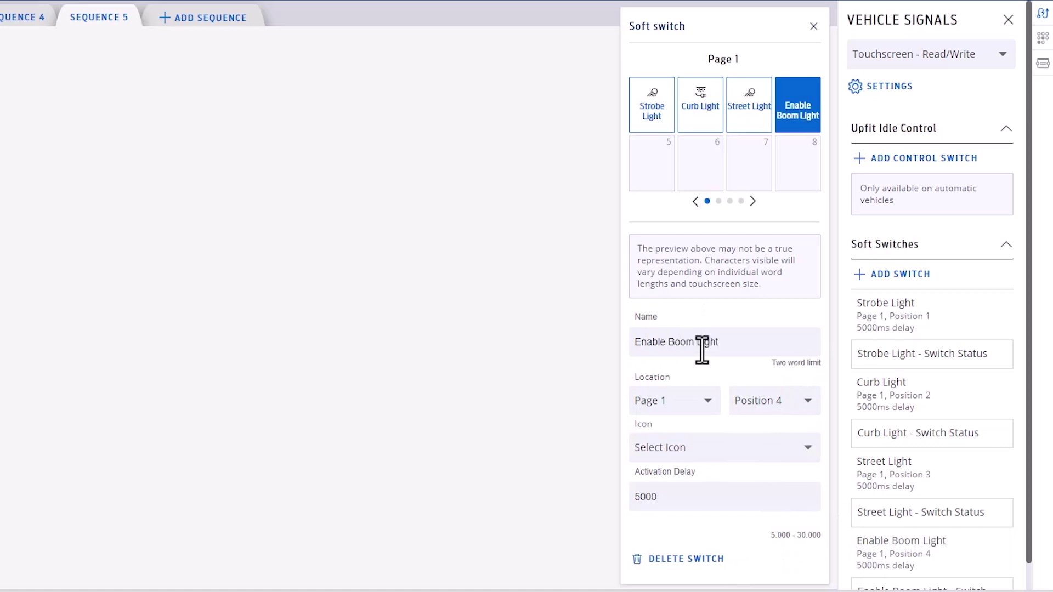
click(725, 449)
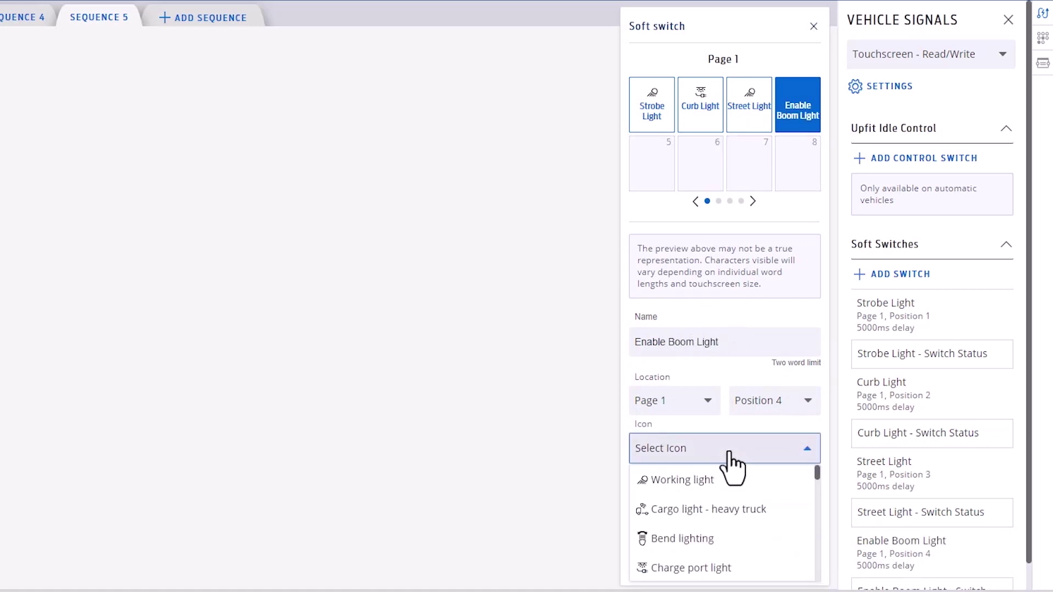
click(727, 504)
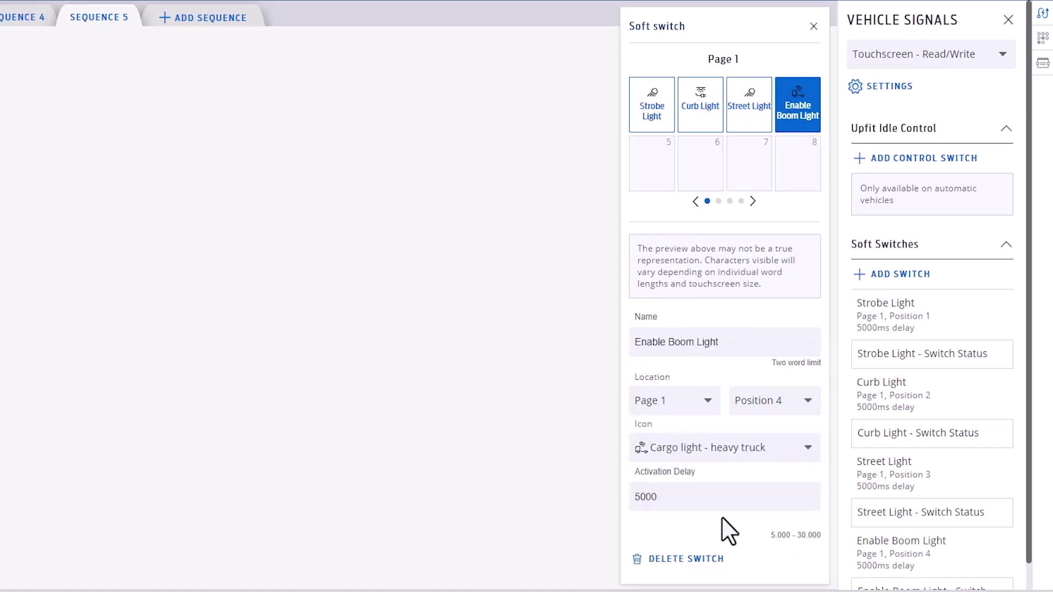
click(814, 26)
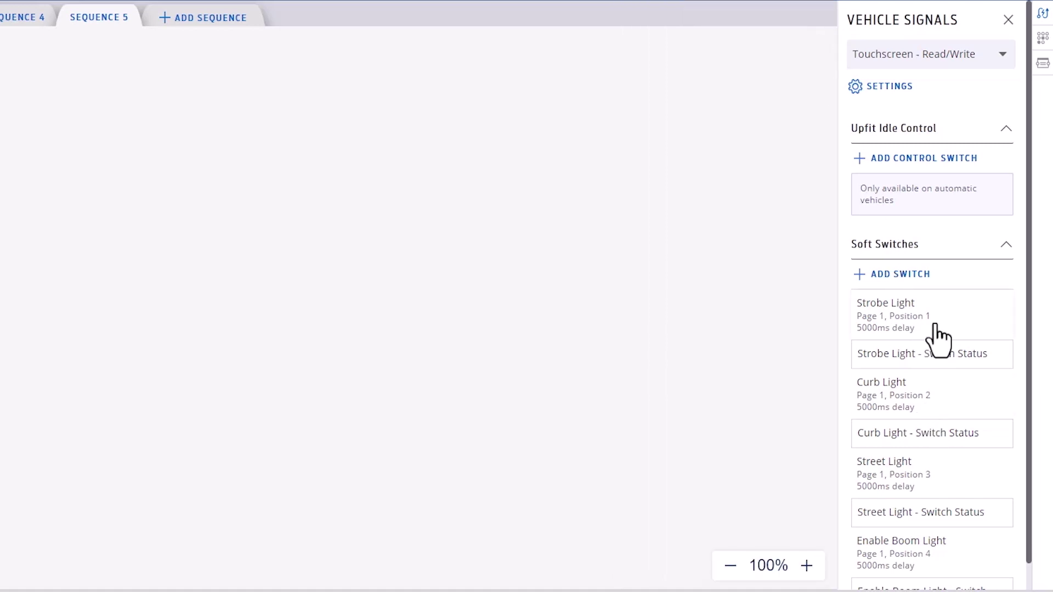
Place the Enable Boom Light toggle switch at the sequence's upper left and wire it to its switch status block placed beside it
drag(922, 546, 311, 336)
drag(476, 362, 108, 186)
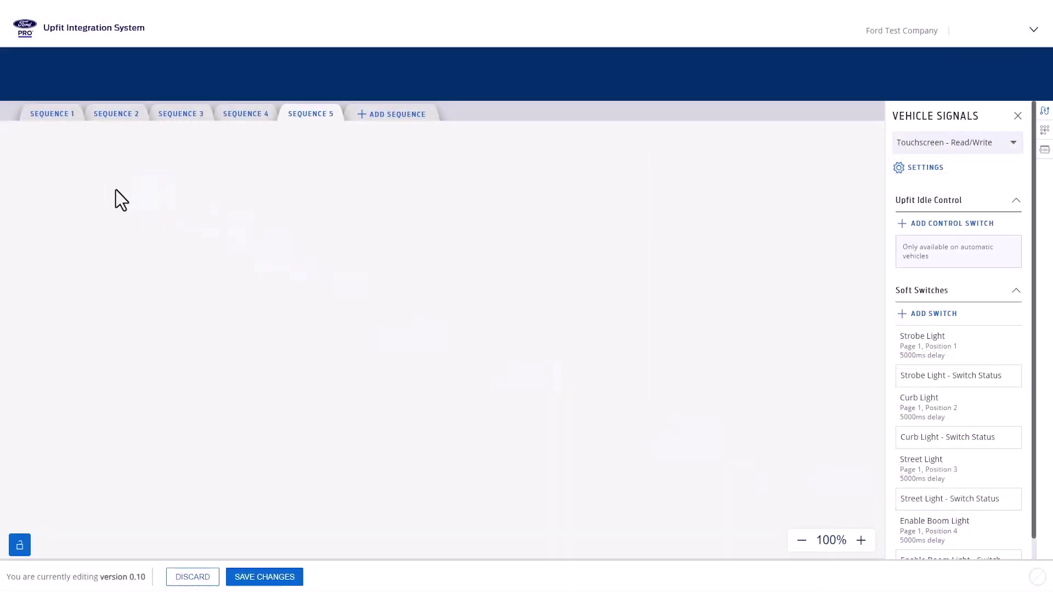
scroll(1014, 541, down, 1)
drag(976, 552, 420, 223)
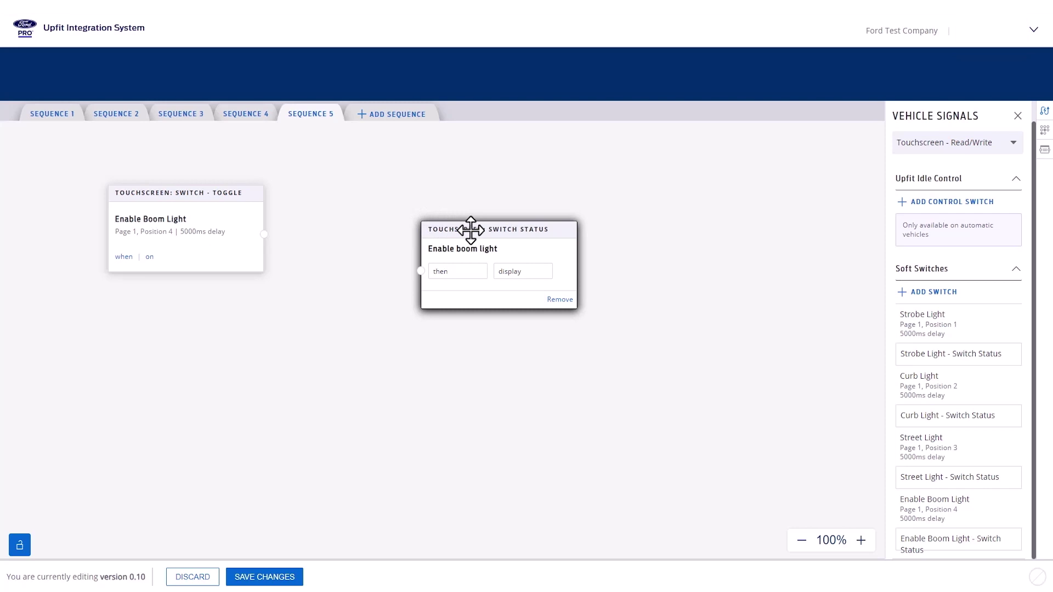
drag(470, 230, 393, 195)
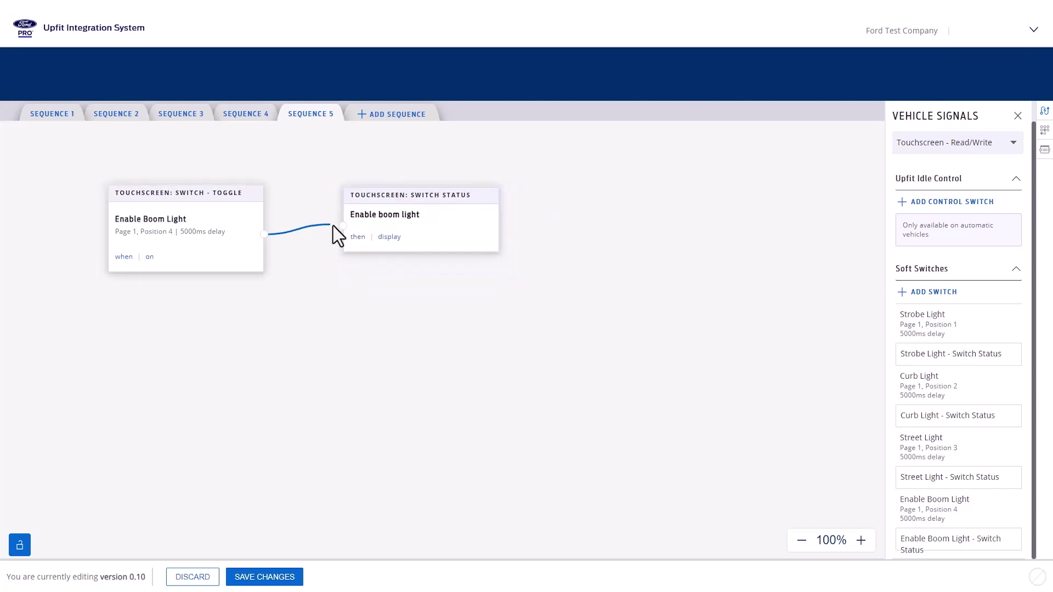
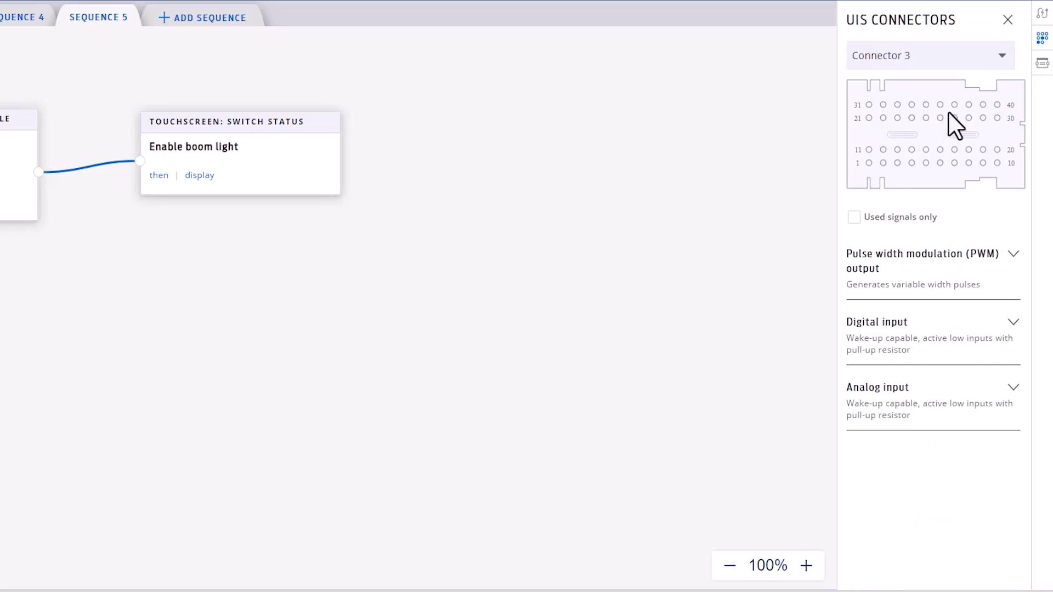
Name the Connector 3, pin 7 active-high digital input "Boom Light Switch" and place it below the Enable Boom Light toggle switch
click(948, 330)
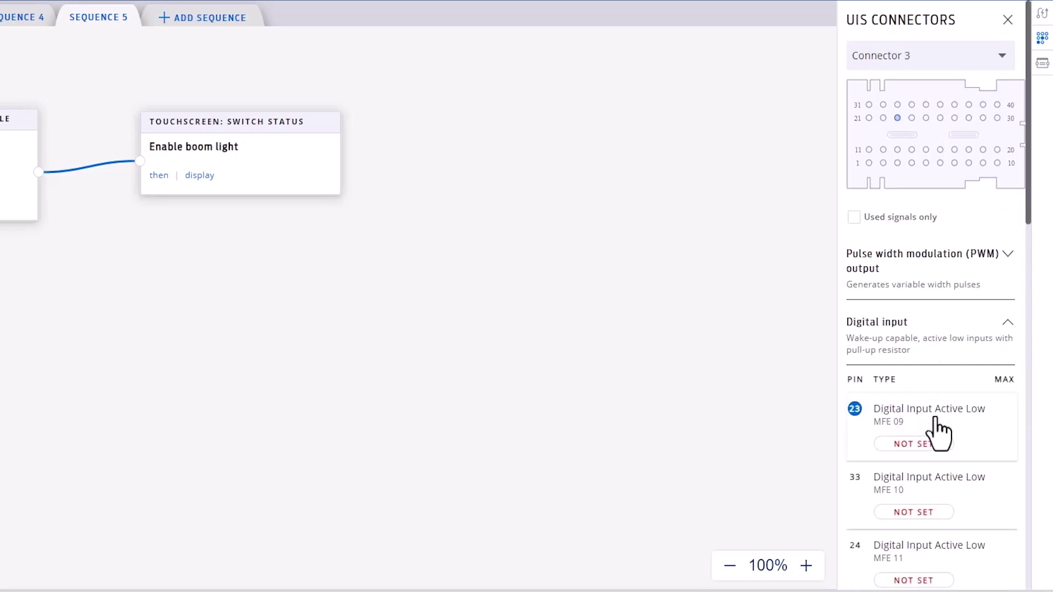
scroll(940, 430, down, 6)
scroll(936, 417, down, 2)
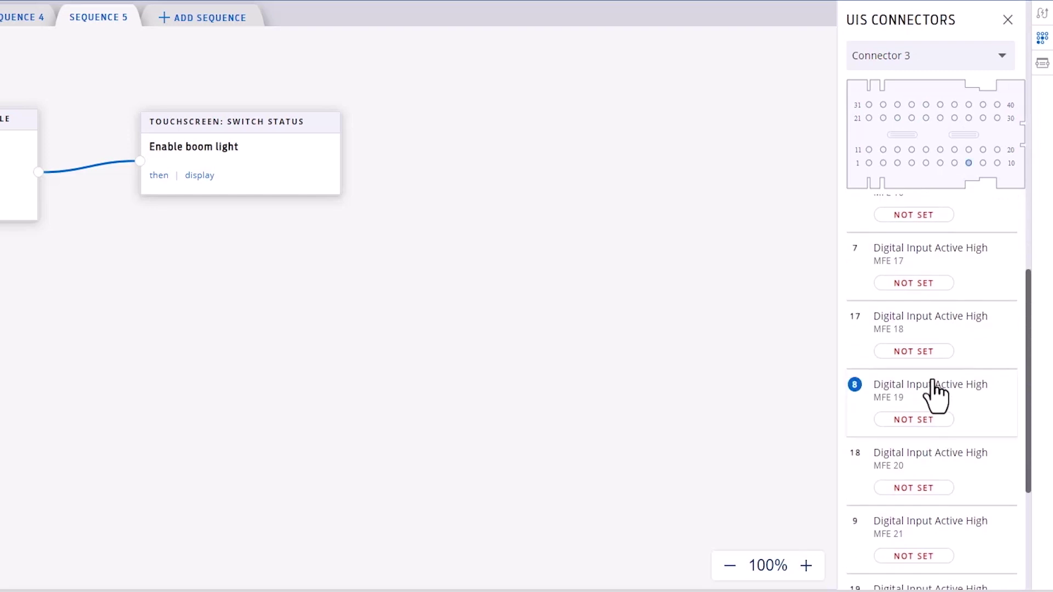
click(939, 265)
double_click(758, 100)
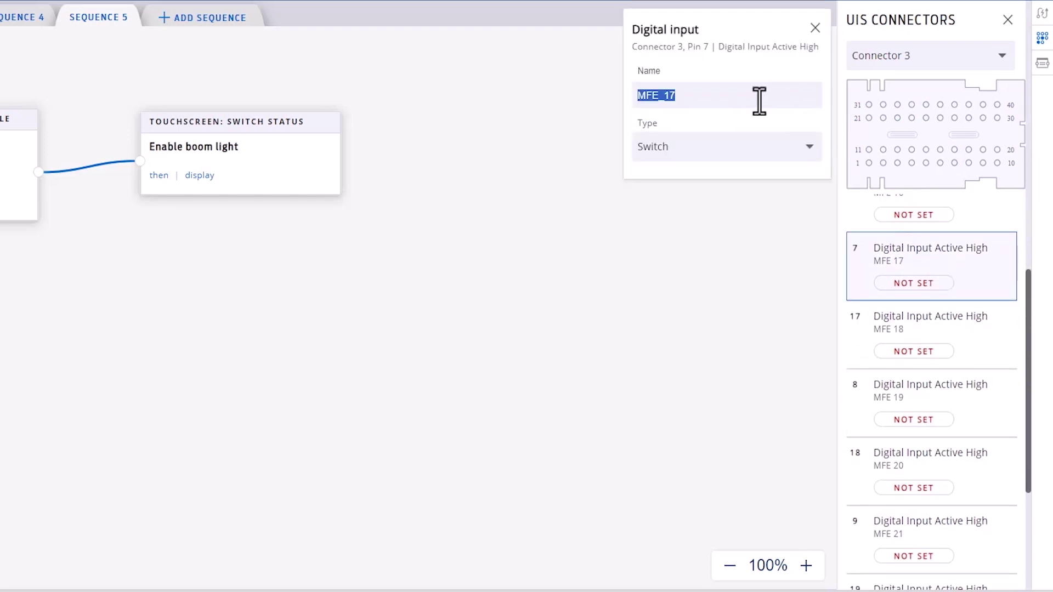
text(Boom Light Switch)
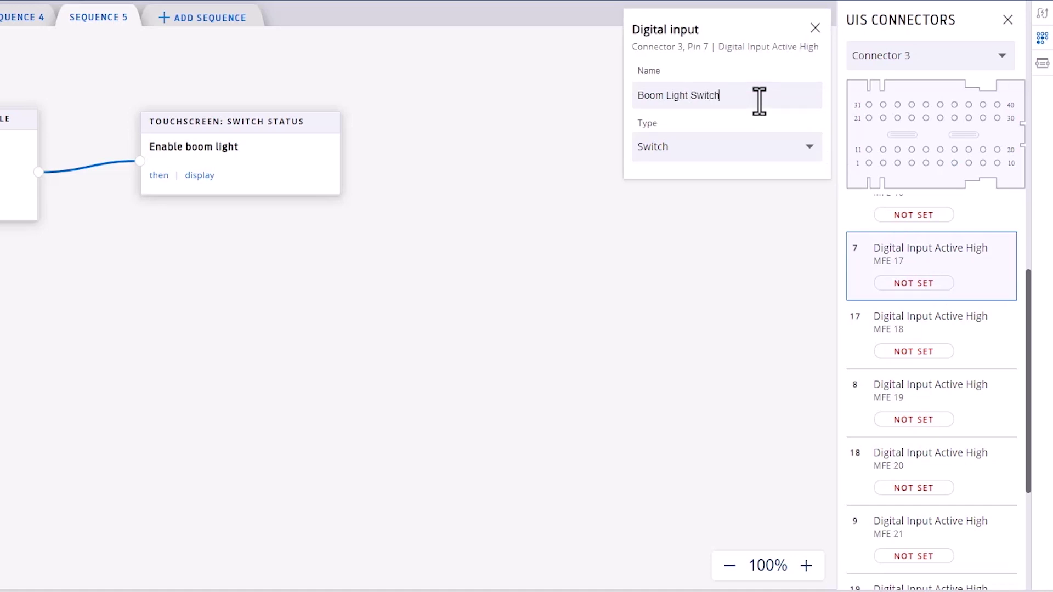
click(816, 29)
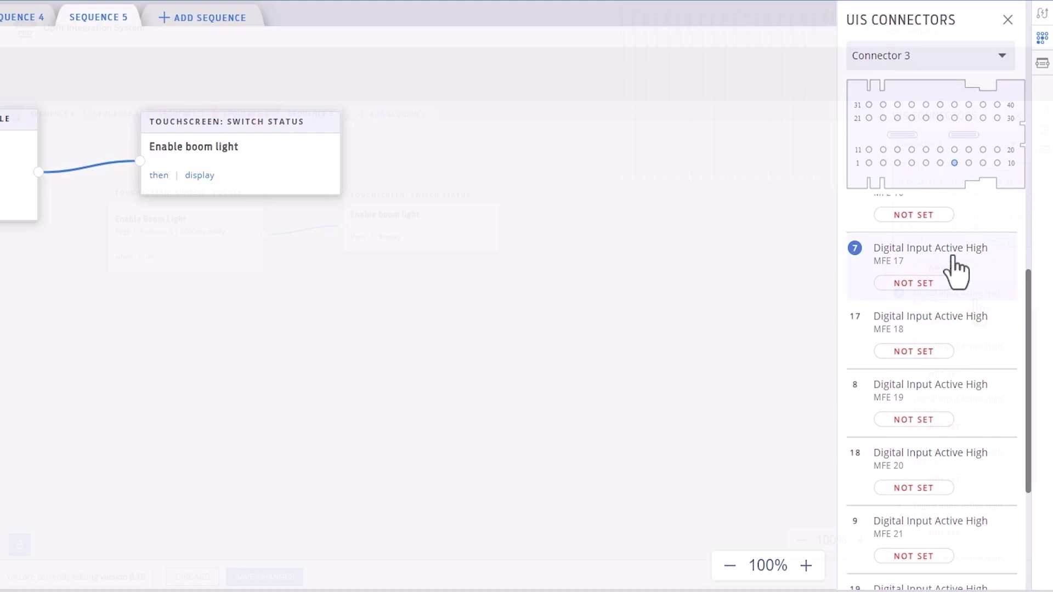
drag(958, 268, 131, 346)
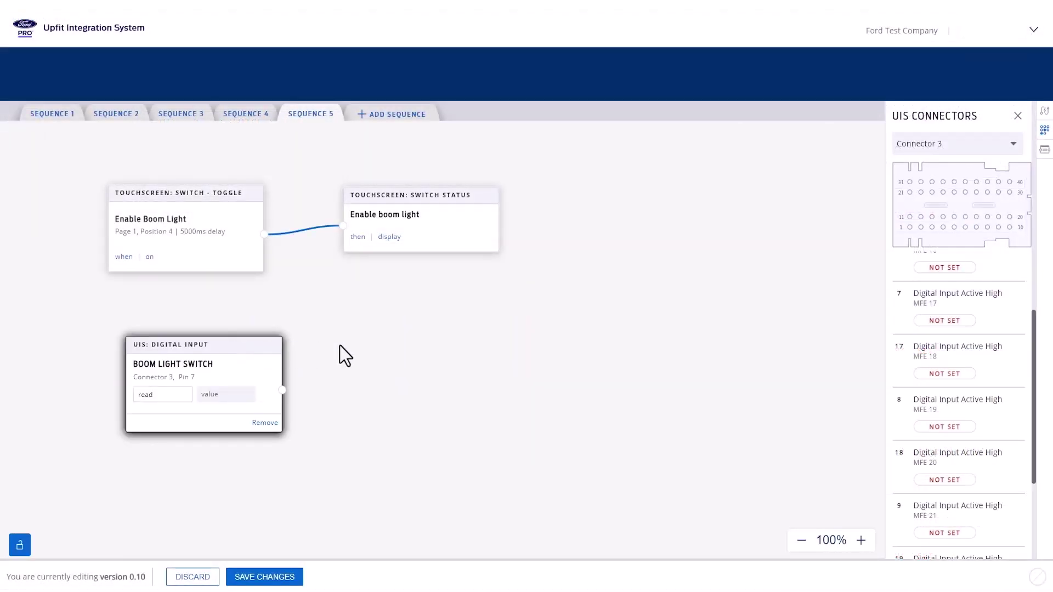
click(495, 349)
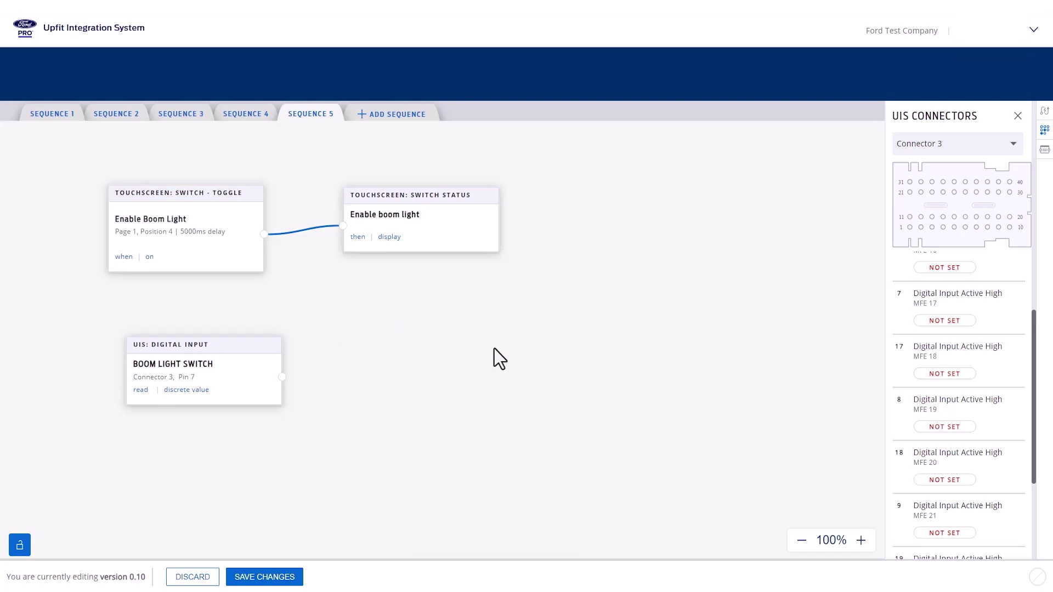
Name the Connector 2, pin 2 power output "Boom Light" and place it right of the Boom Light Switch input
click(963, 145)
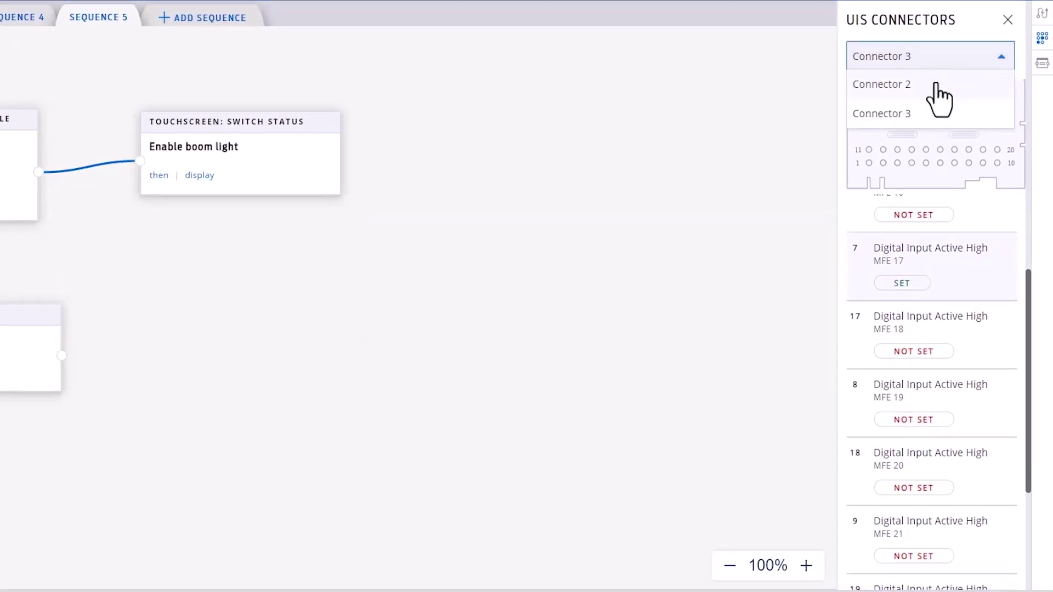
click(939, 85)
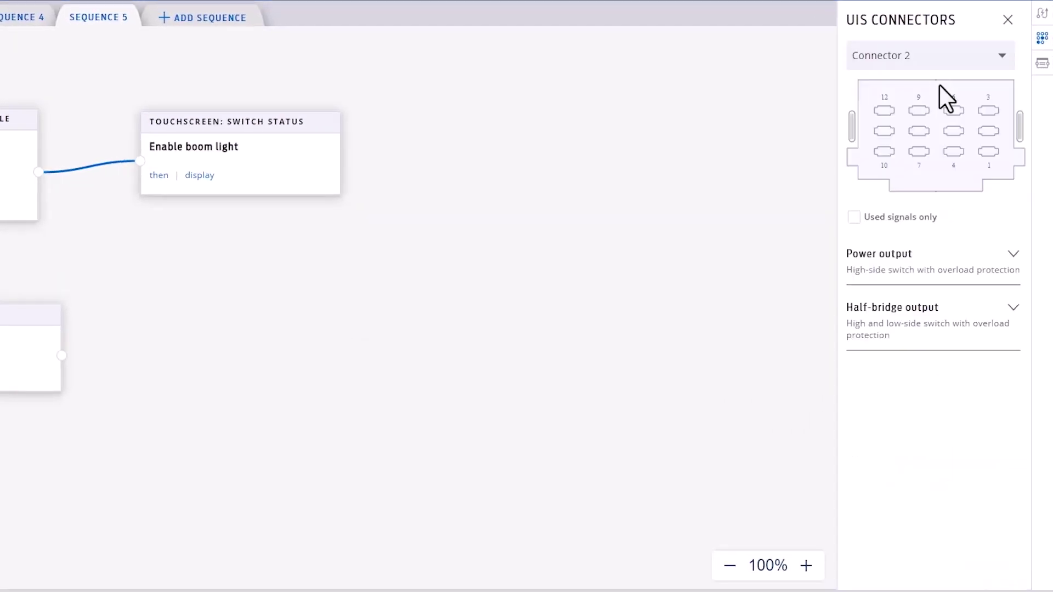
click(960, 269)
scroll(960, 285, down, 3)
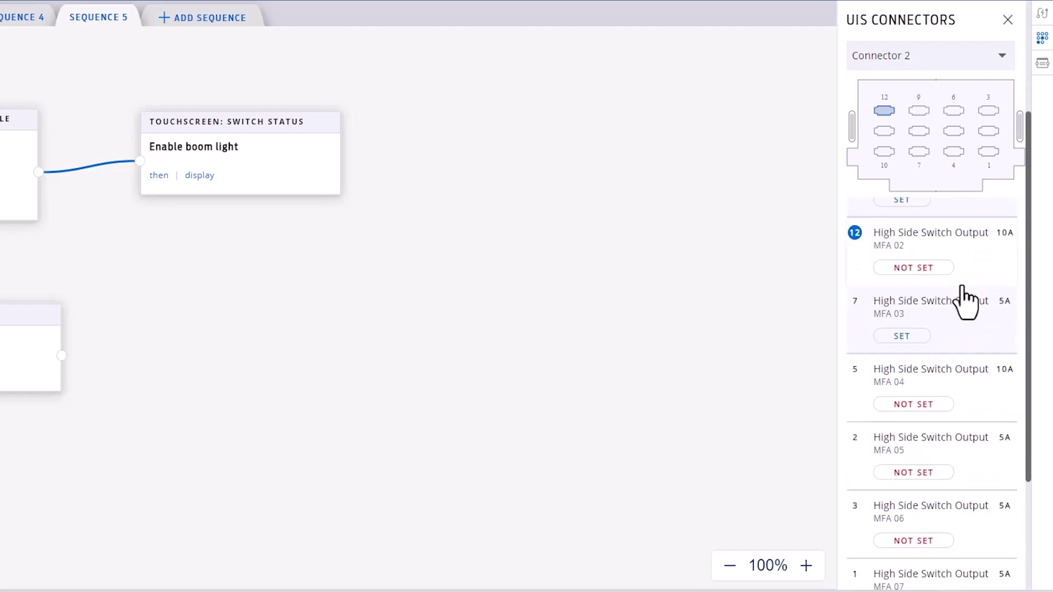
click(947, 439)
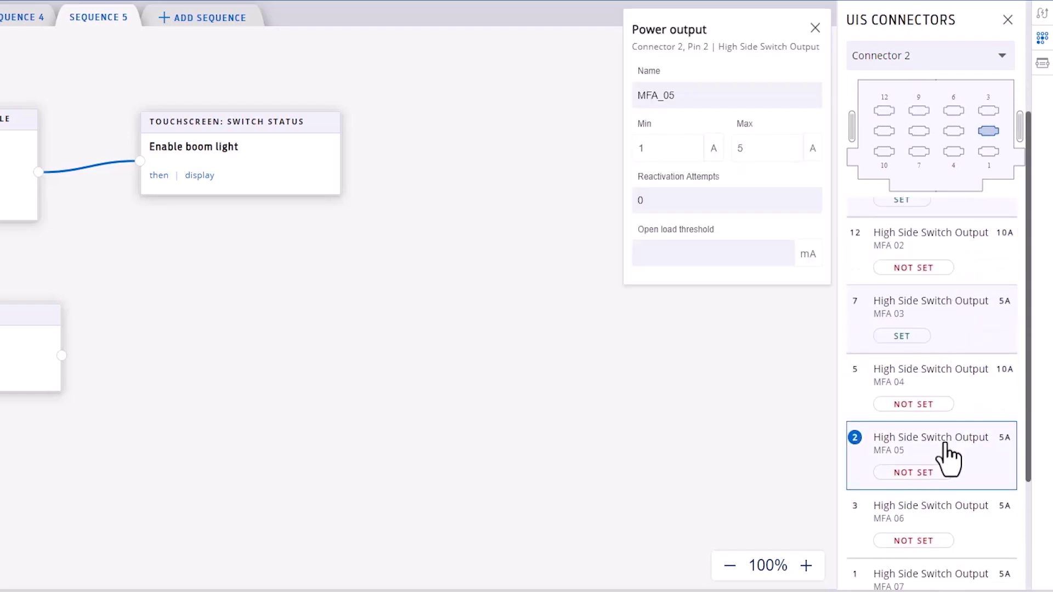
double_click(747, 93)
text(Boom Light)
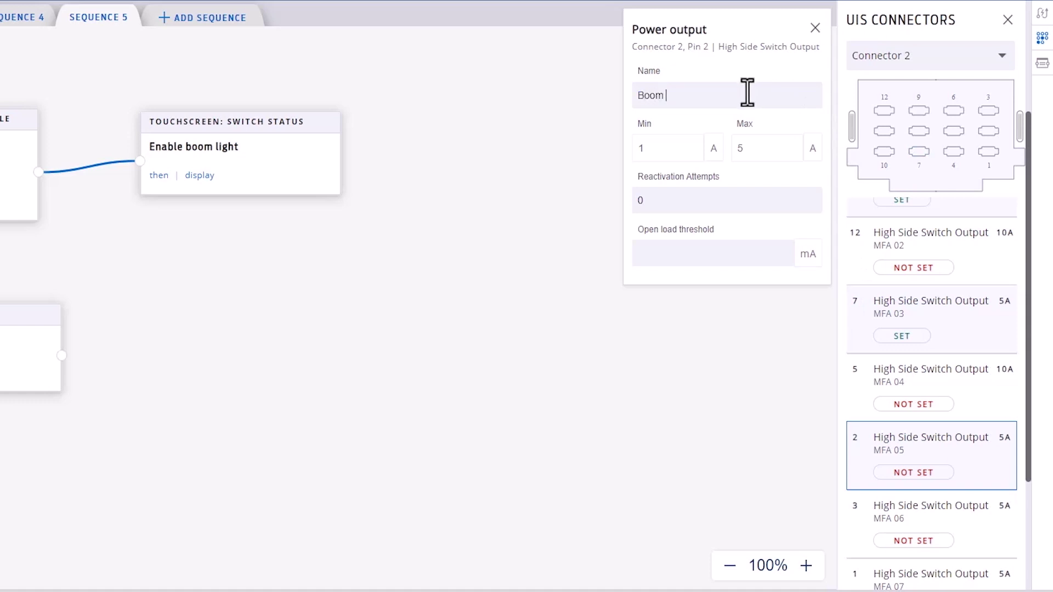
click(816, 29)
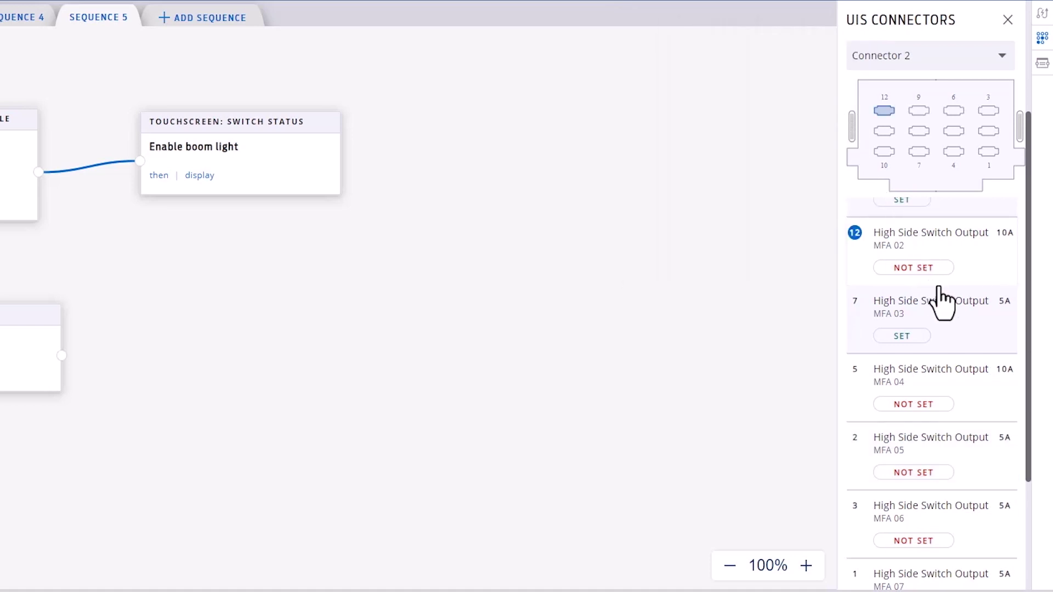
drag(976, 461, 355, 313)
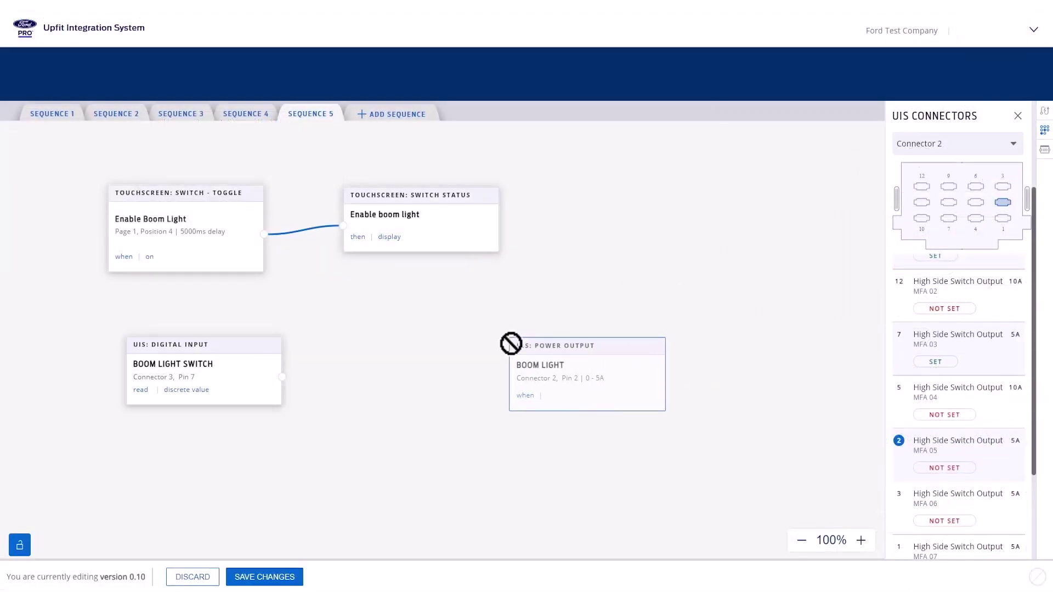
Position the Boom Light power output beside the Boom Light Switch input and add a Counter Block to the right of the existing blocks
drag(510, 344, 371, 347)
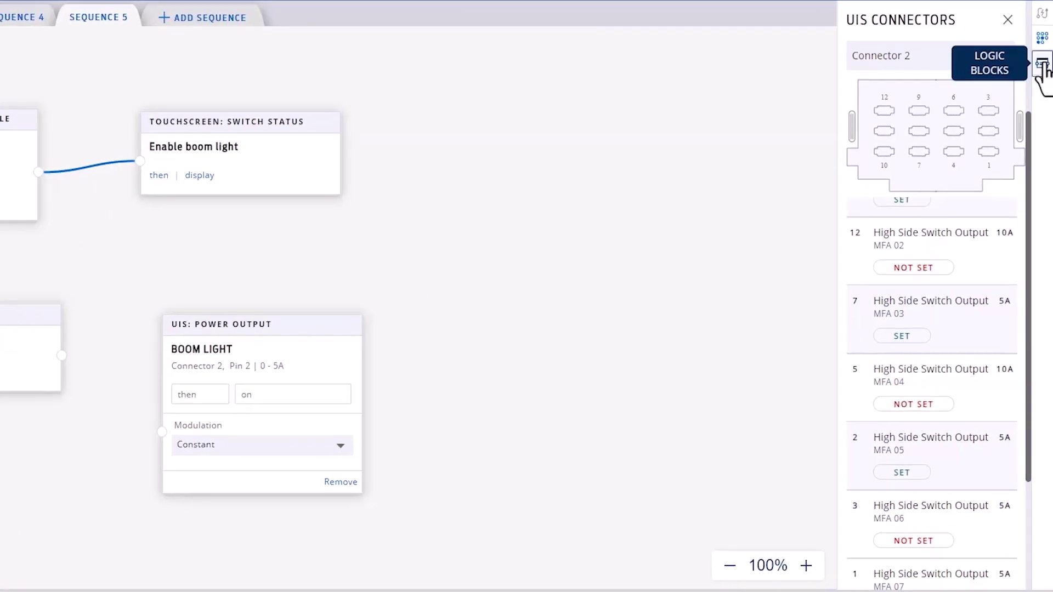
click(1042, 65)
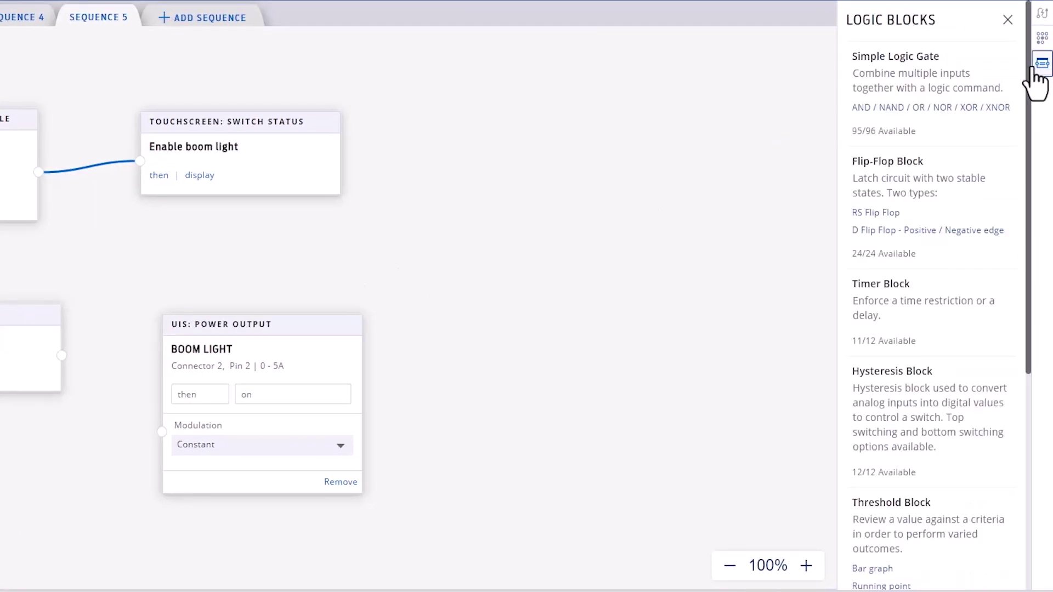
scroll(910, 384, down, 5)
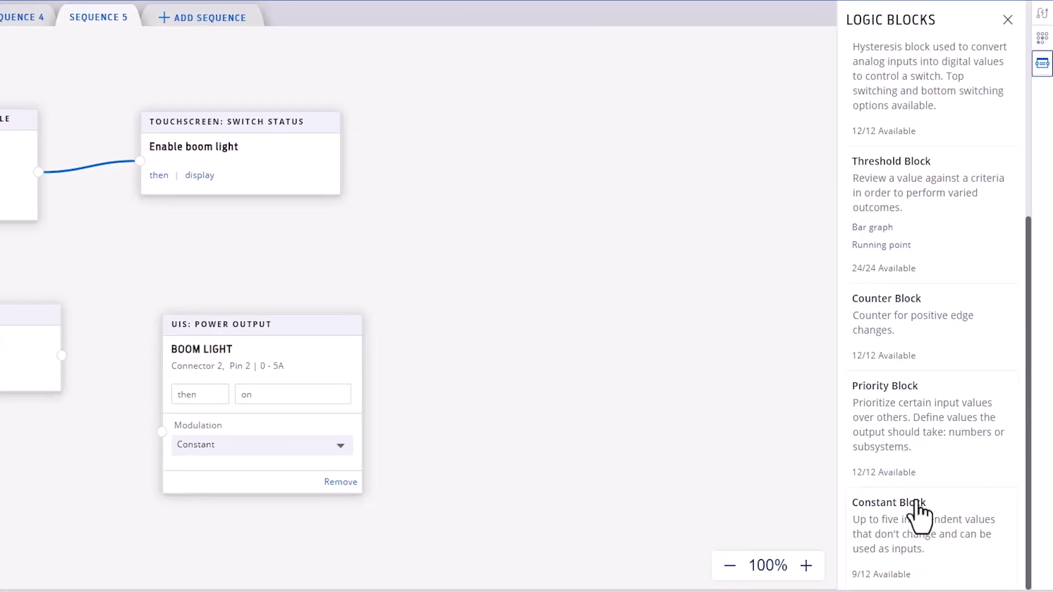
drag(929, 329, 541, 245)
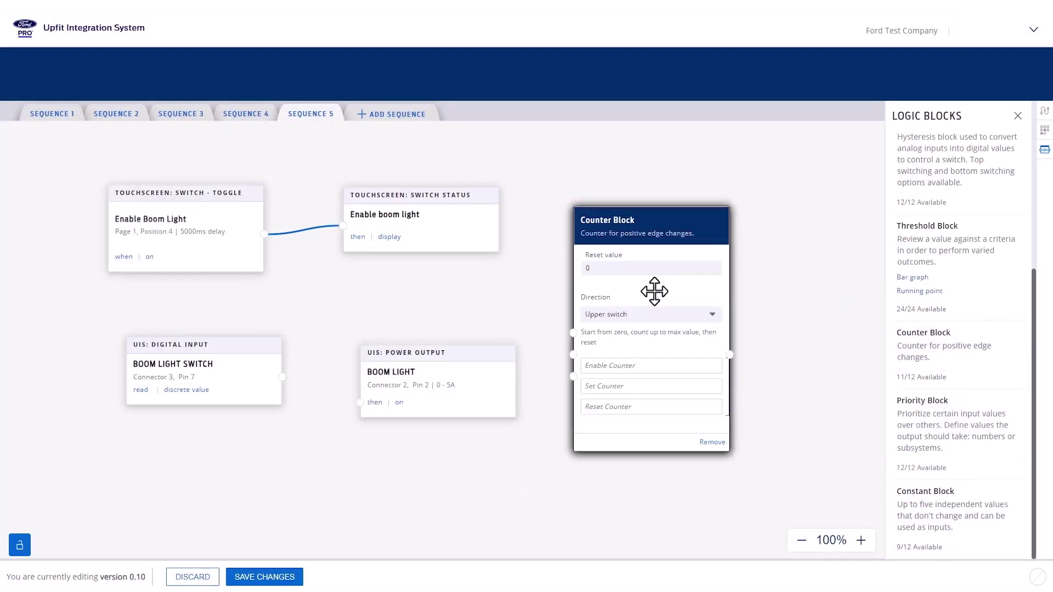
click(656, 294)
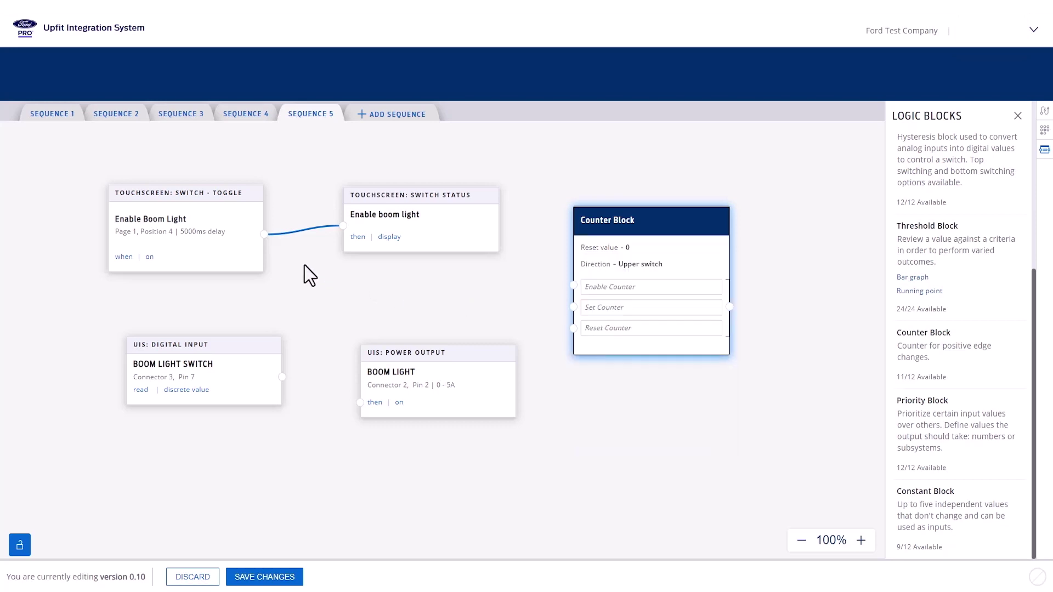
Wire the Enable Boom Light toggle switch to Enable Counter and the Boom Light Switch input to Set Counter on the Counter Block
drag(265, 236, 573, 286)
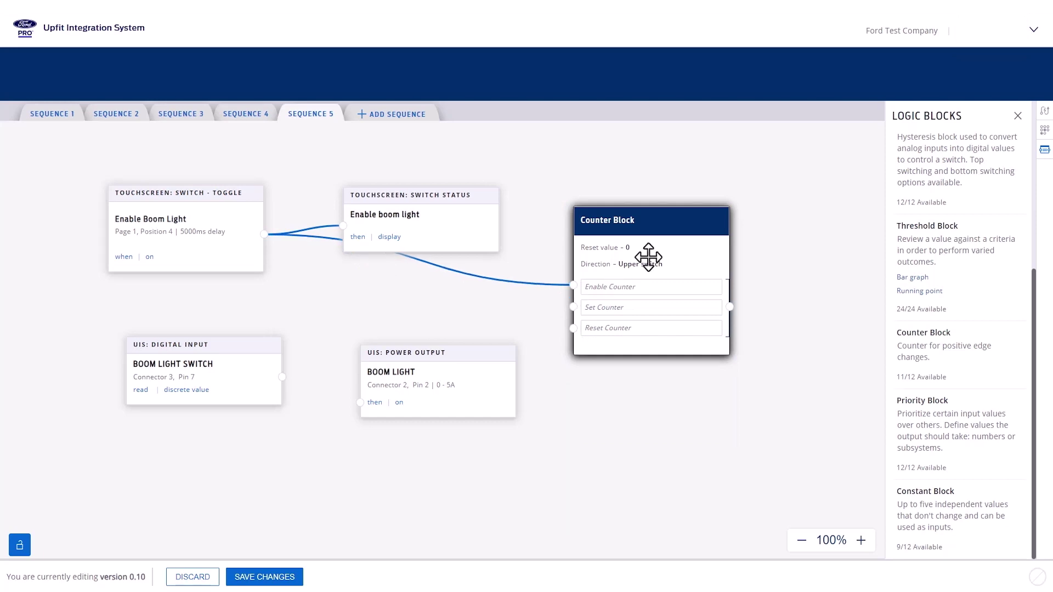
drag(281, 378, 573, 307)
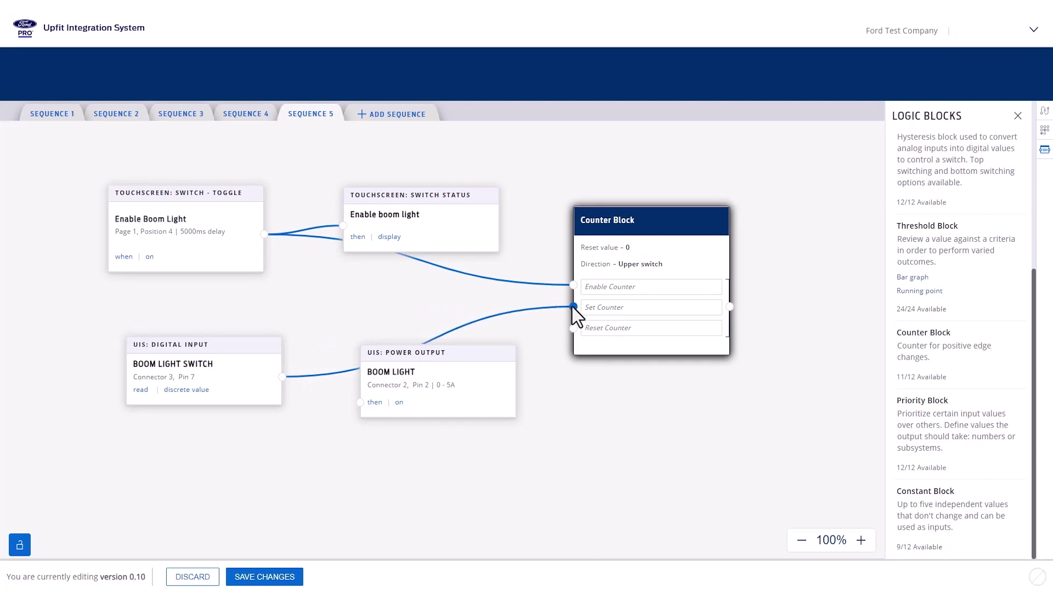
drag(572, 307, 573, 307)
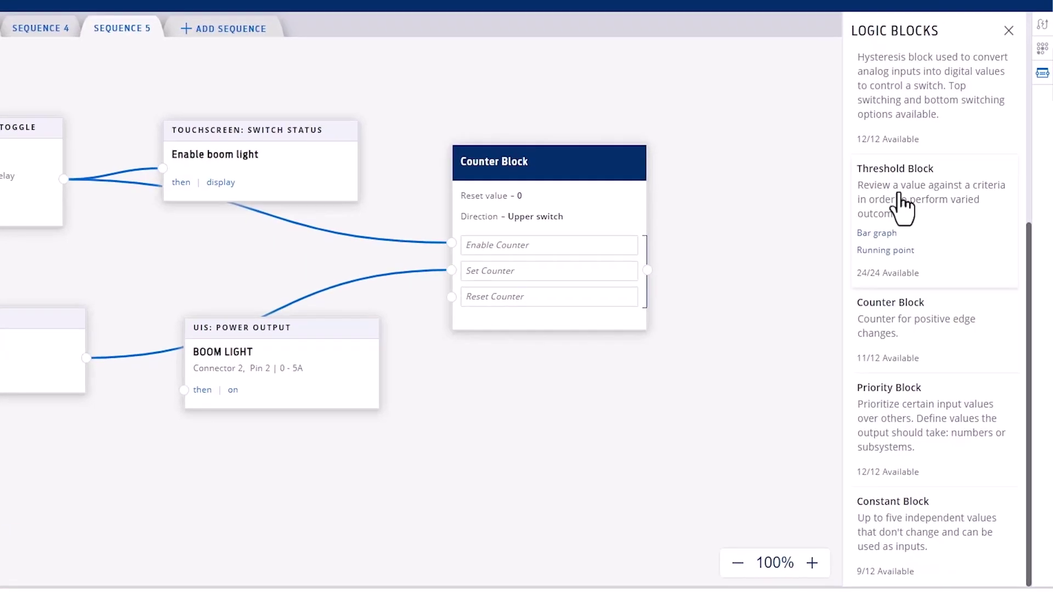
Add a Threshold Block to the right of the Counter Block and move the Boom Light power output below the Counter Block
click(898, 202)
drag(898, 201, 717, 164)
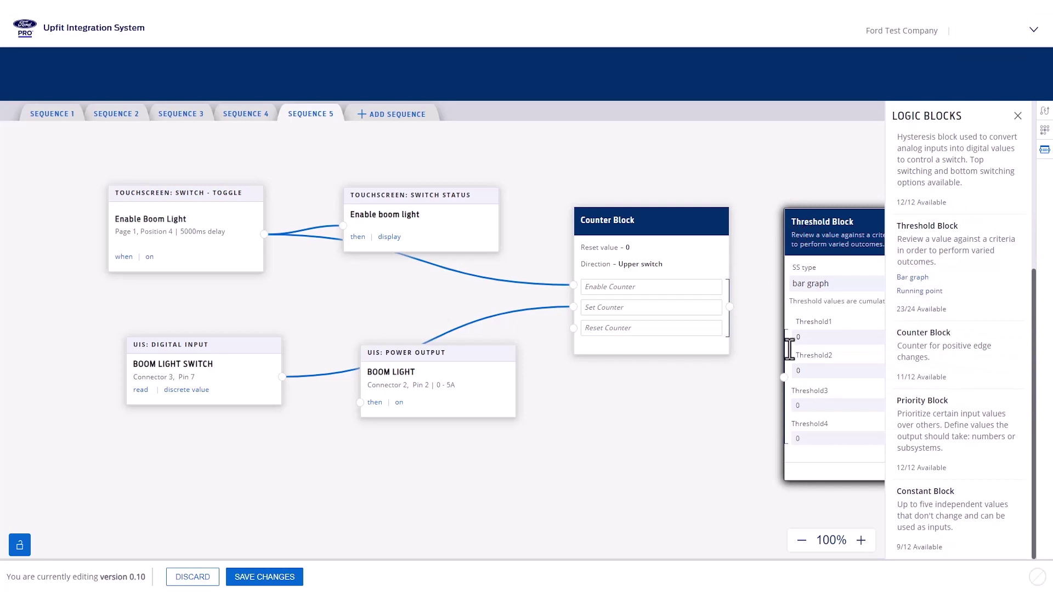
drag(702, 464, 617, 453)
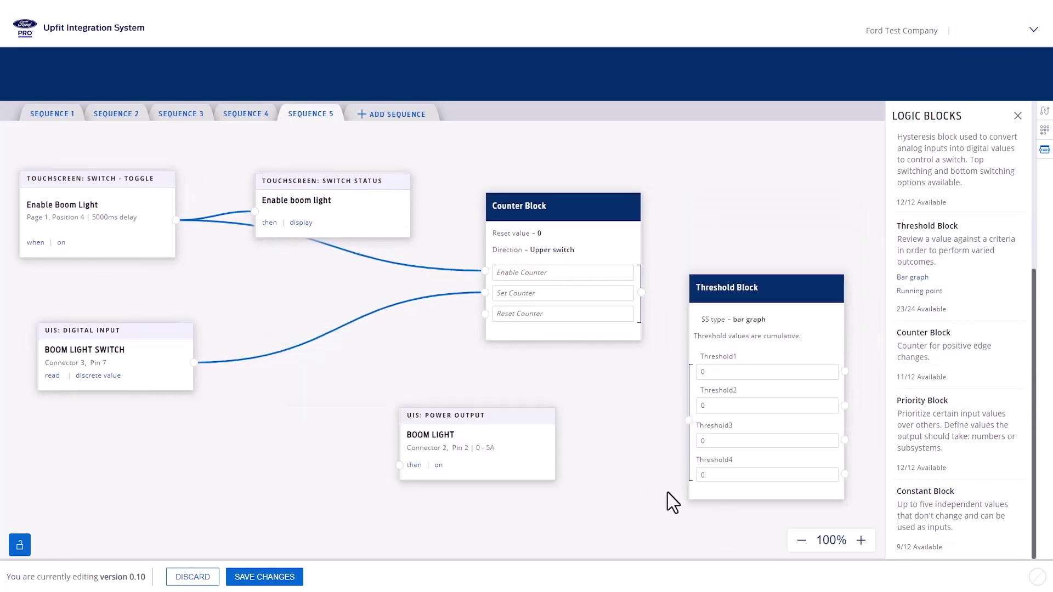
Set the Threshold Block's SS type to running point and Threshold1 to 2, and wire Threshold1 to the Boom Light power output
click(795, 329)
click(789, 351)
click(772, 393)
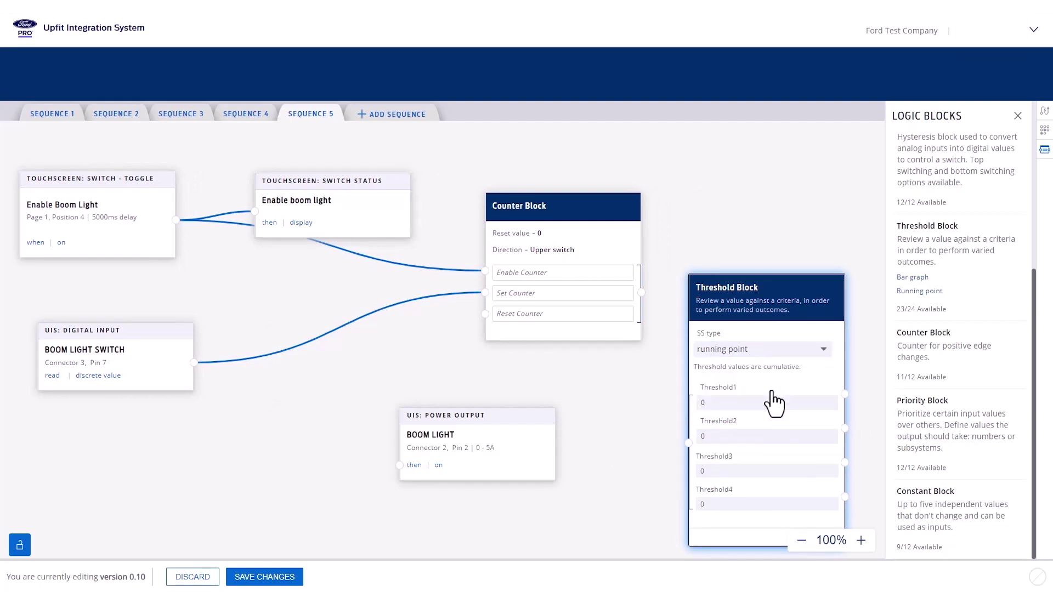
click(755, 404)
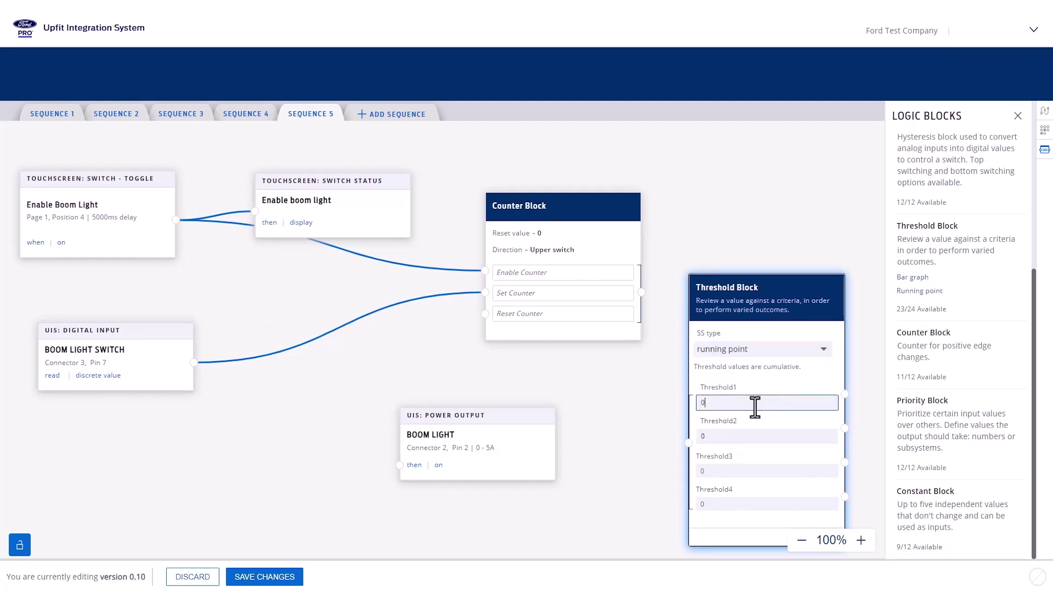
key(BackSpace)
text(2)
click(861, 377)
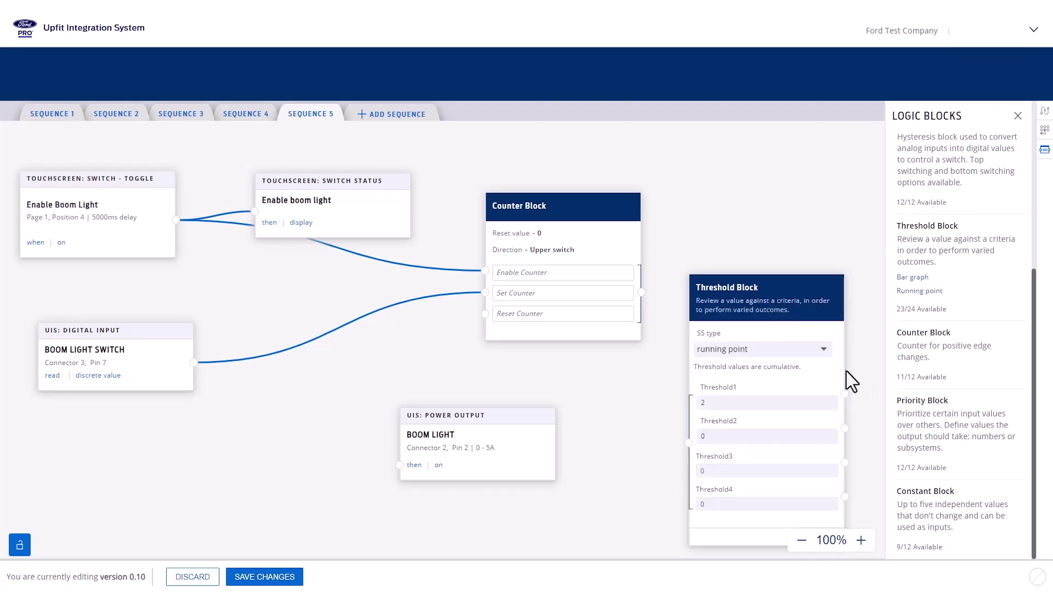
drag(847, 371, 403, 466)
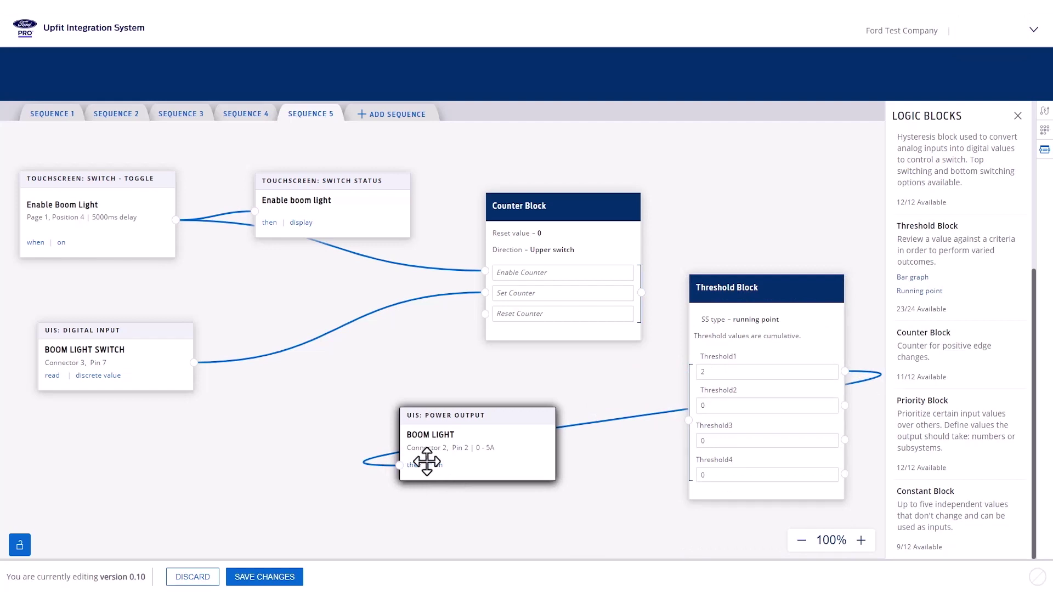
Set Threshold2 to 3, wire it to Reset Counter on the Counter Block and save the changes
click(779, 394)
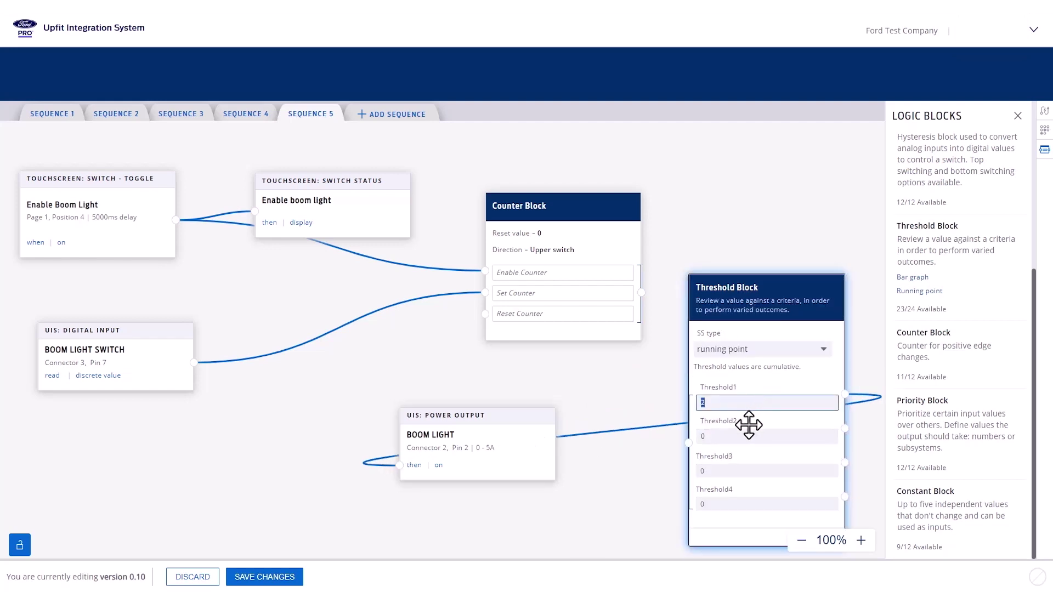
click(743, 436)
key(BackSpace)
text(3)
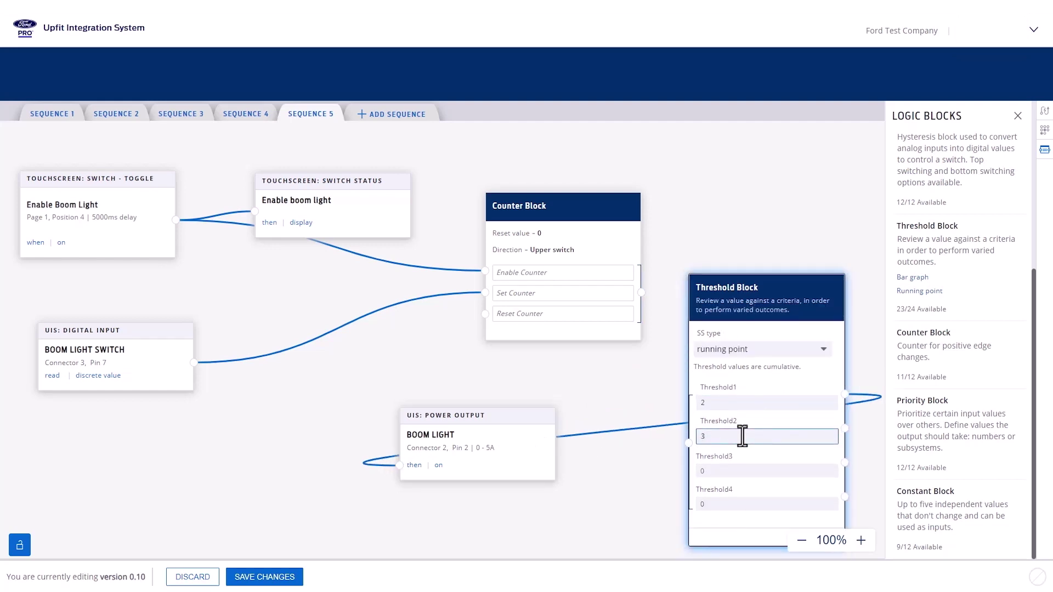
click(884, 439)
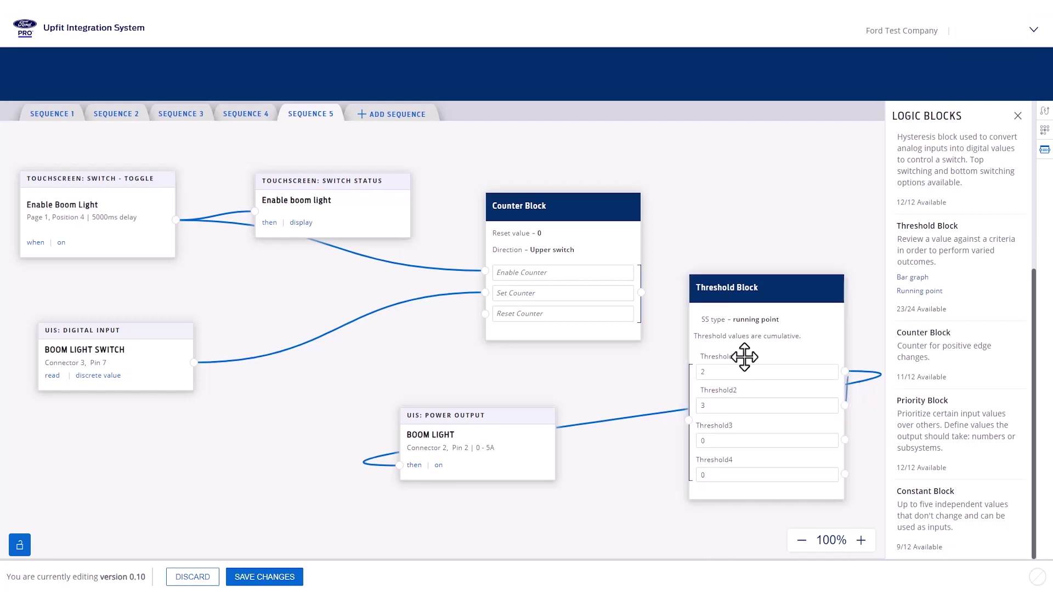
drag(845, 406, 485, 314)
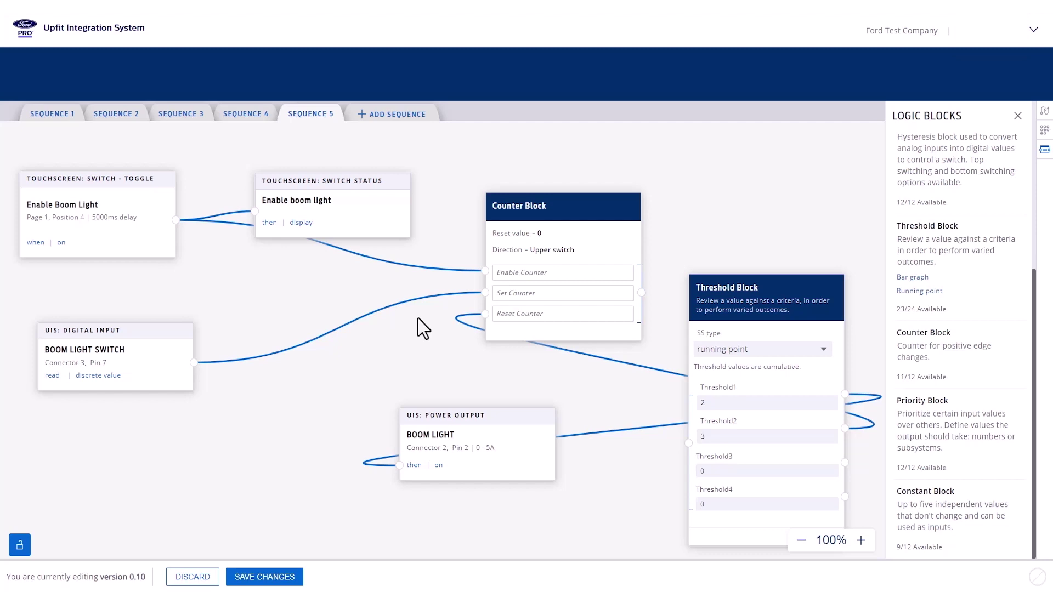
click(265, 578)
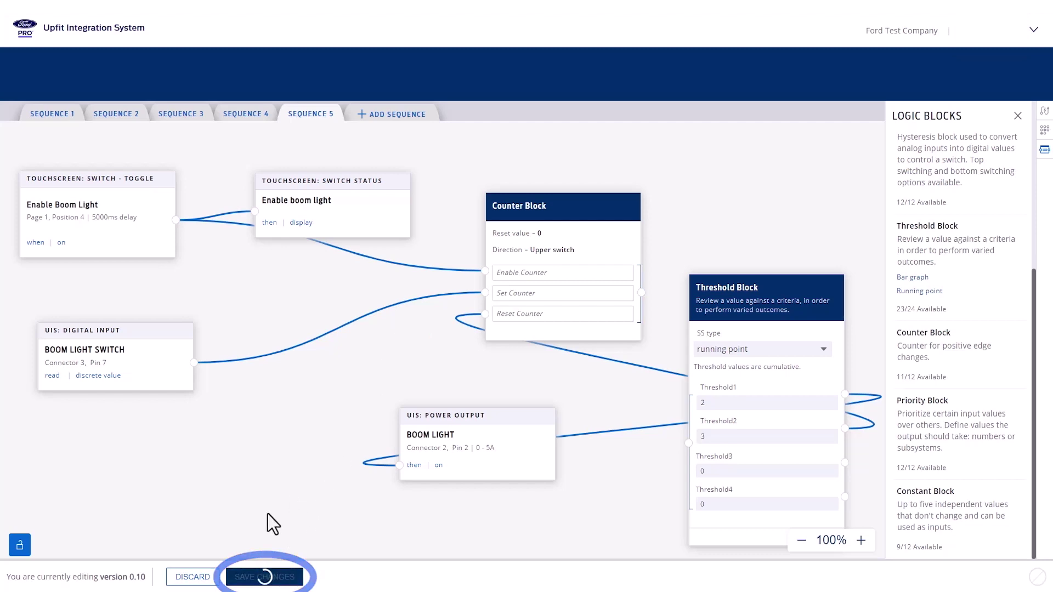